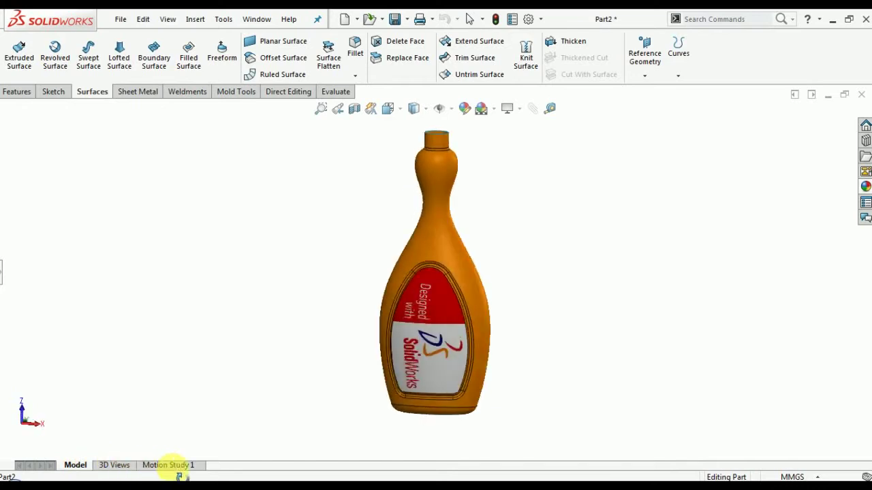
middle_drag(256, 473, 462, 477)
middle_drag(545, 479, 868, 476)
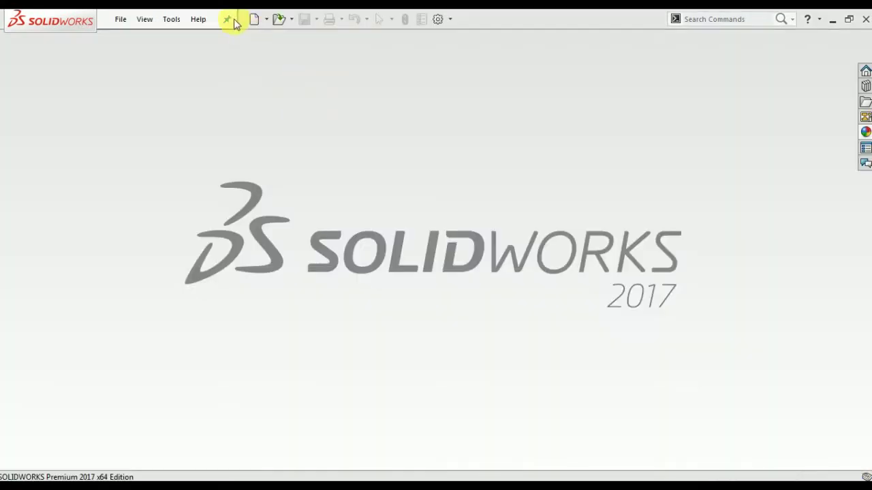
Step: Create a new part document and apply the Plain White scene to its background
click(253, 23)
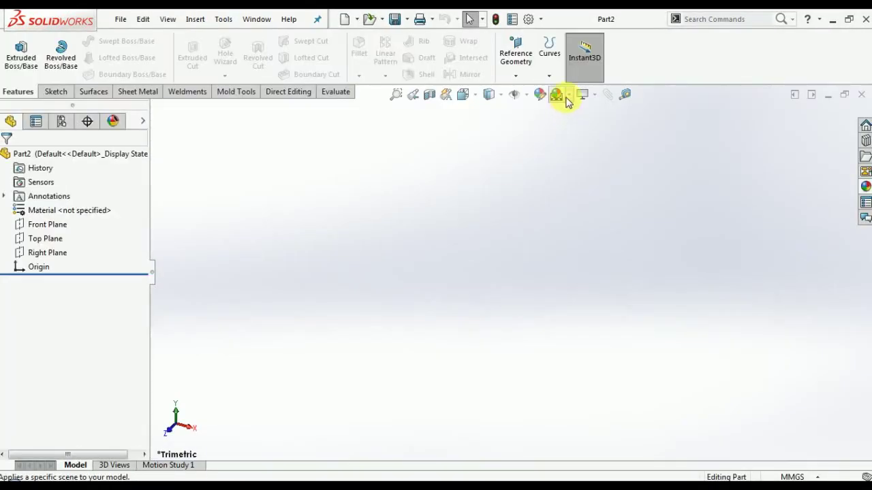
click(568, 96)
click(579, 127)
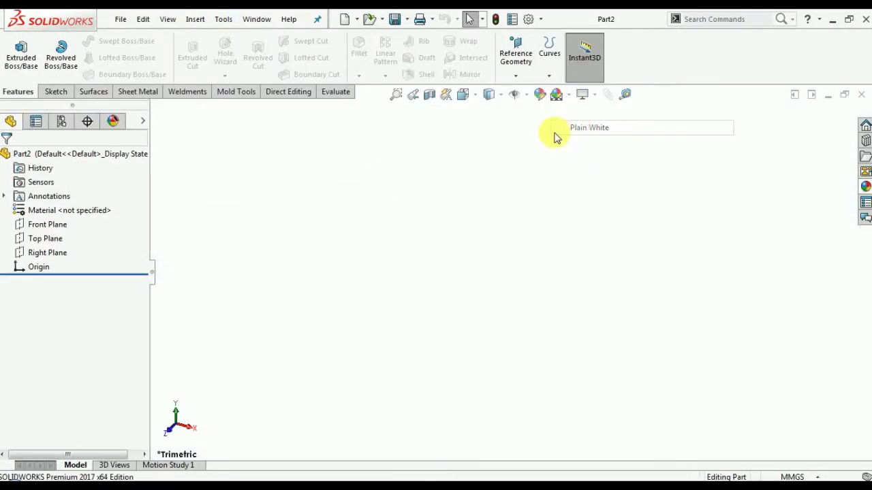
Step: Create four reference planes offset from the Front Plane, spaced 50 mm apart
click(48, 225)
click(517, 68)
click(526, 90)
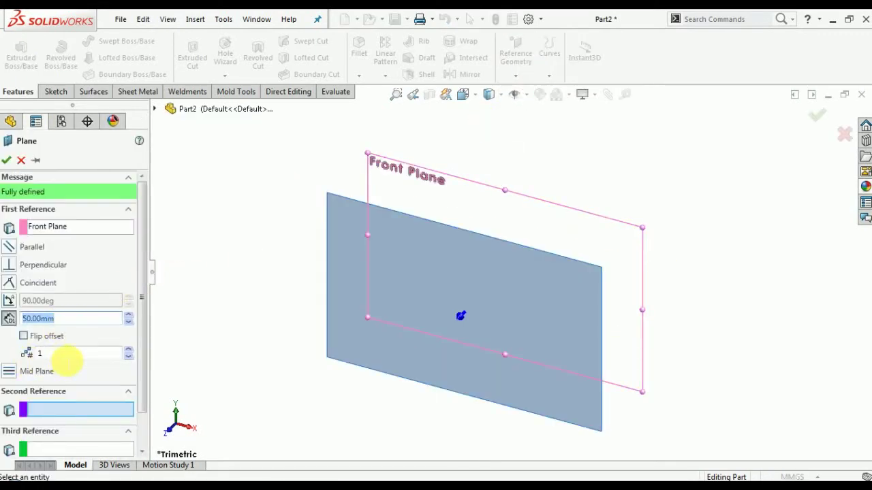
click(129, 351)
click(128, 351)
click(129, 351)
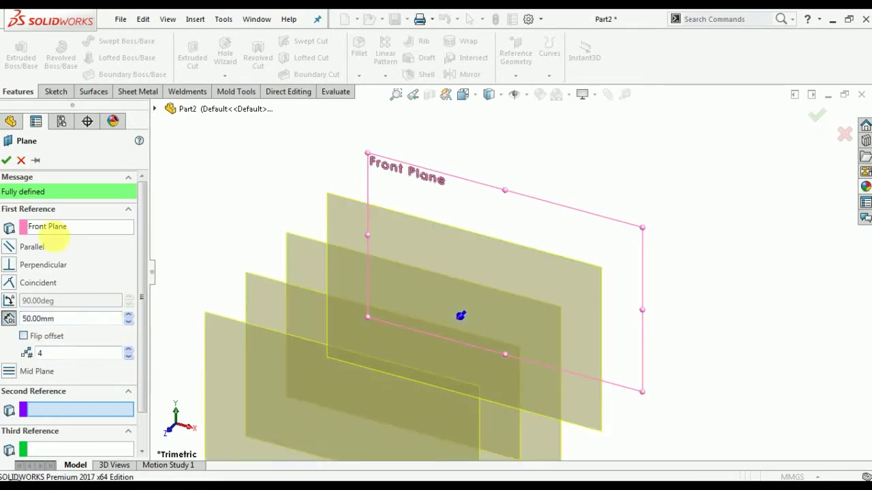
click(7, 160)
Step: Add a reference plane offset 30 mm from Plane4, on the side away from the Front Plane
scroll(408, 252, up, 5)
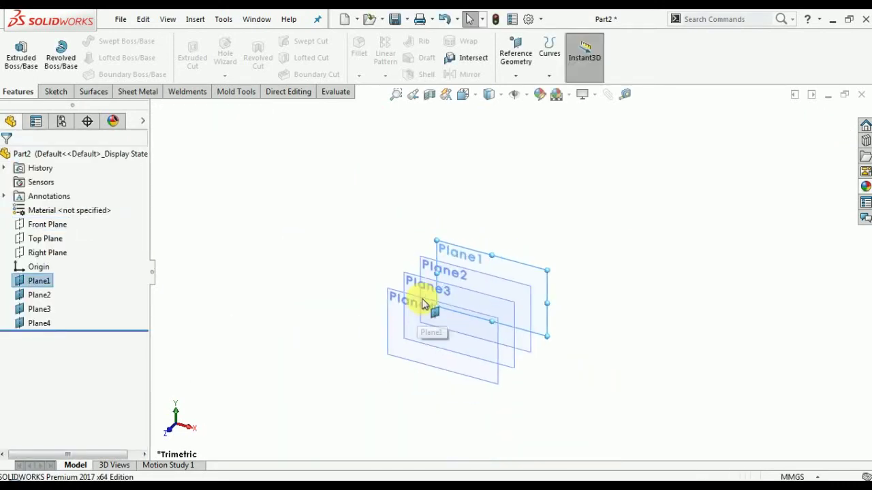
scroll(528, 194, down, 4)
click(522, 211)
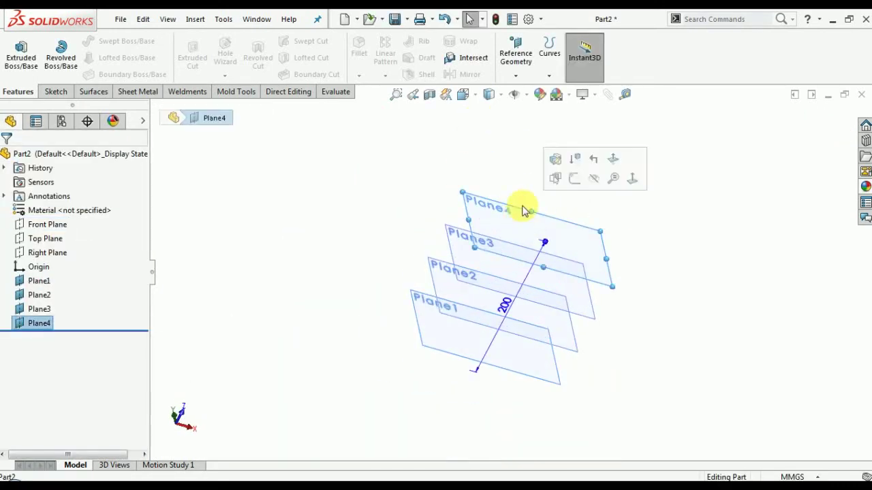
click(516, 77)
click(516, 94)
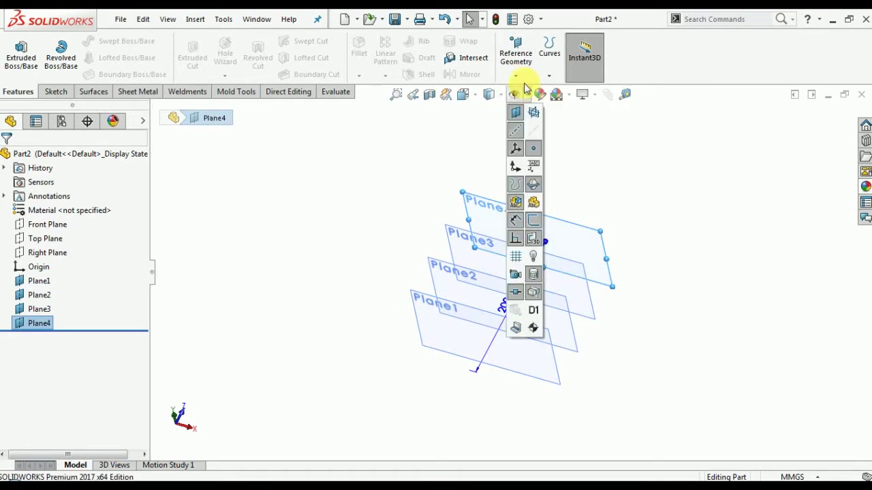
click(518, 76)
click(522, 91)
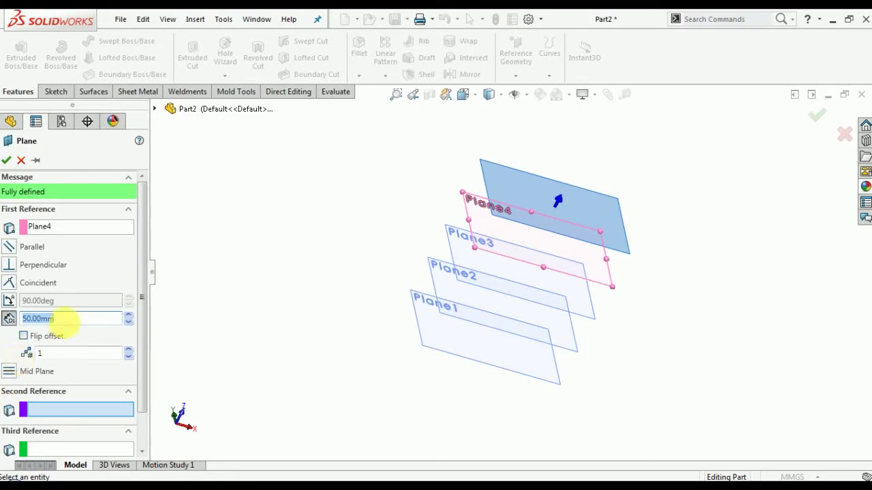
text(30)
key(Return)
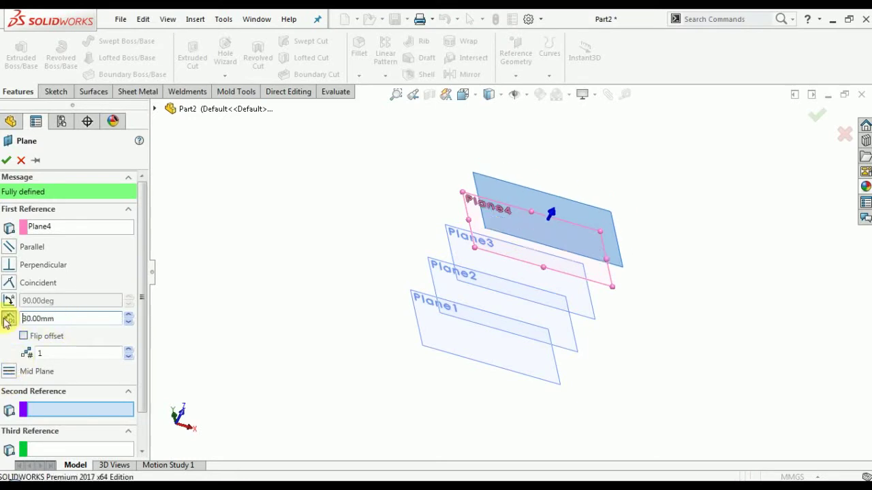
click(7, 161)
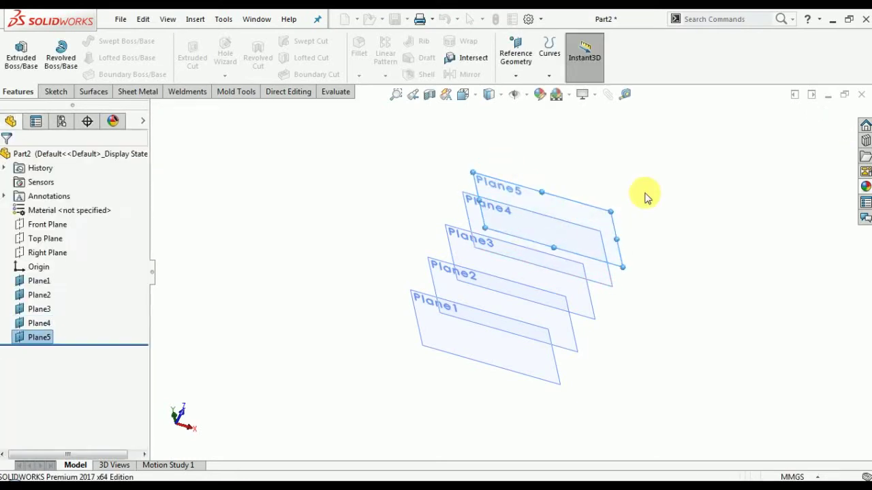
Step: Add a reference plane offset 10 mm outward from Plane5
click(522, 195)
click(516, 77)
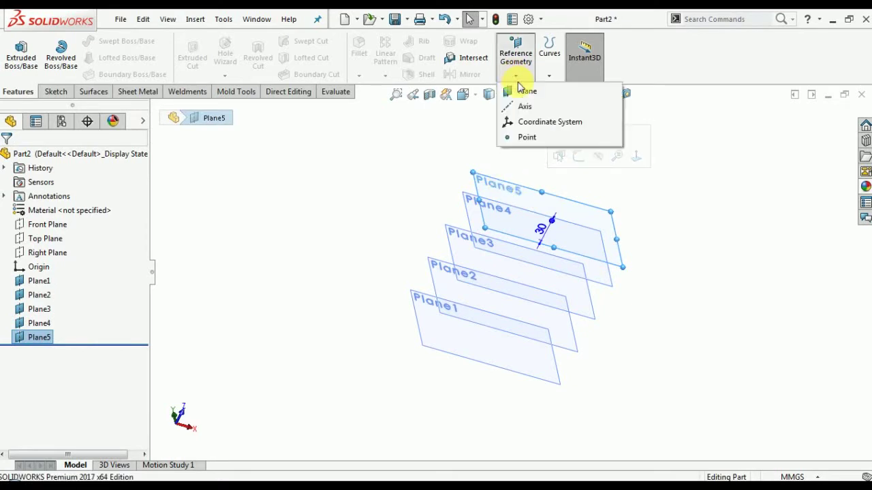
click(522, 89)
click(522, 124)
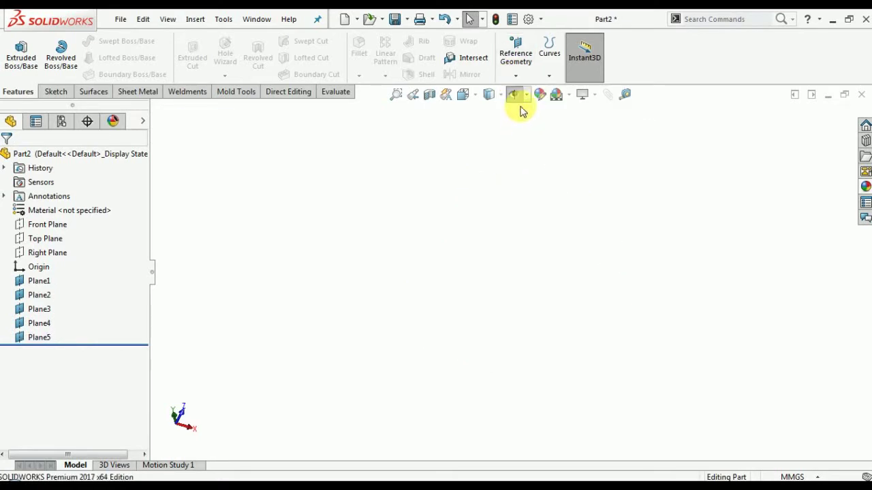
click(519, 95)
click(520, 77)
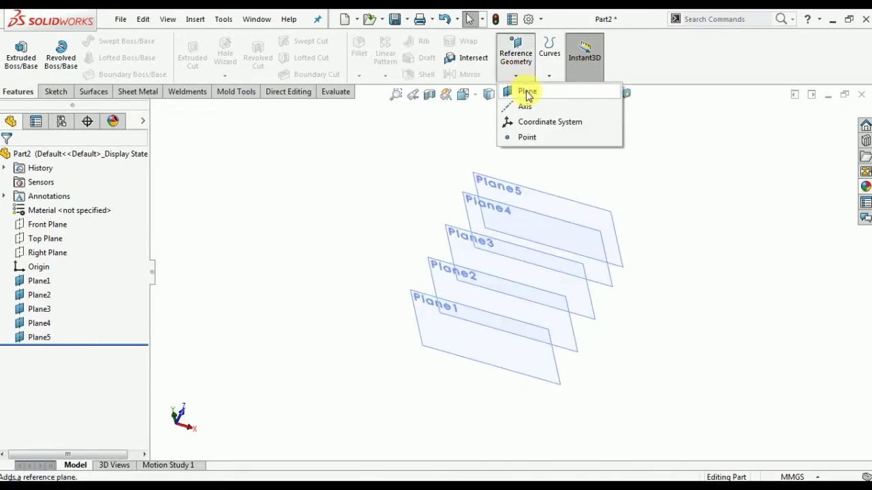
click(527, 95)
click(515, 186)
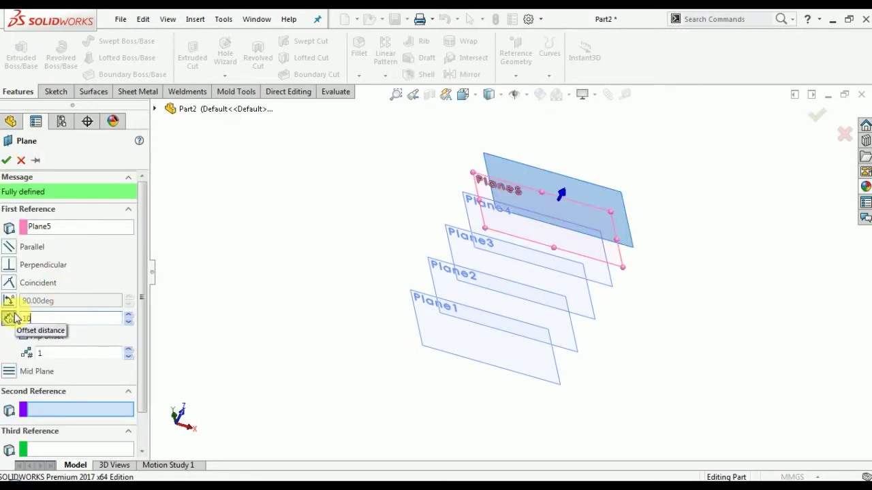
text(10)
key(Return)
click(7, 160)
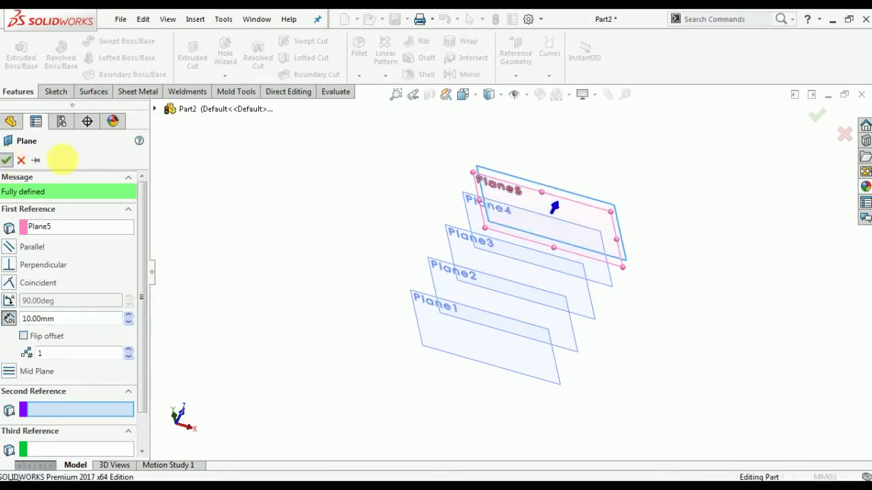
Step: Add a reference plane offset 5 mm outward from Plane6
click(517, 75)
click(530, 92)
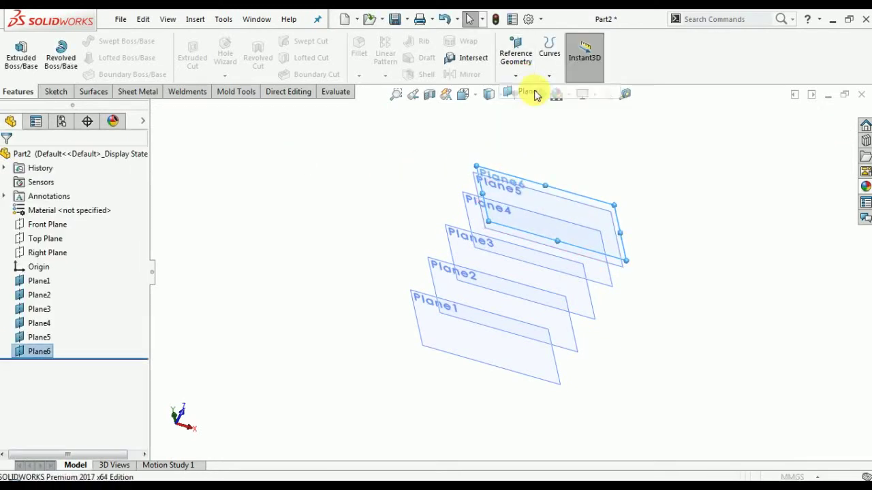
middle_drag(565, 163, 208, 312)
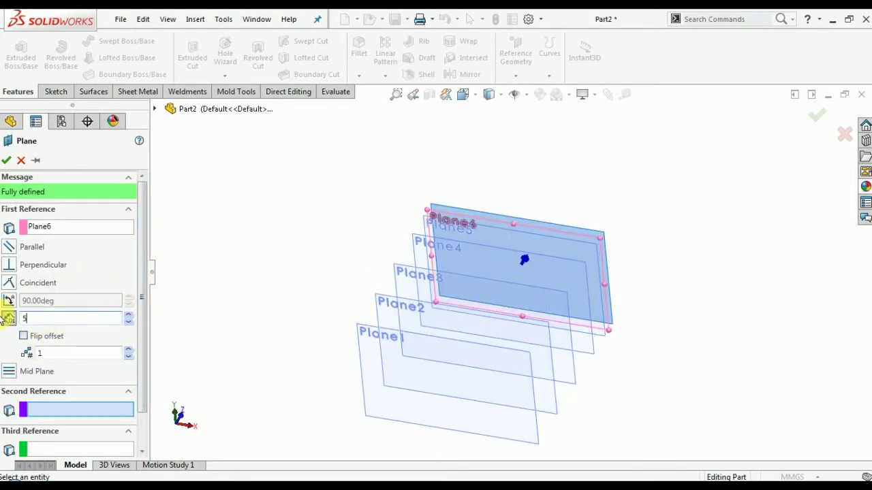
text(5)
key(Return)
click(6, 158)
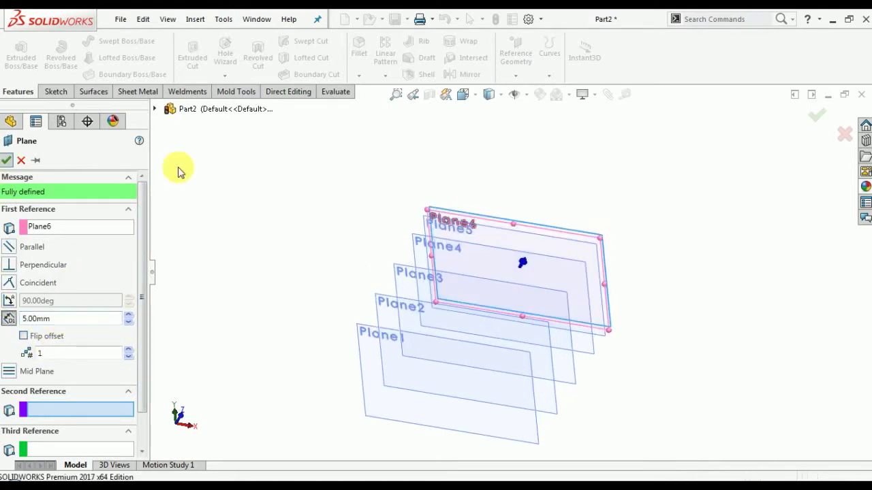
Step: Orient the view normal to the Front Plane and start a sketch on that plane
scroll(518, 276, up, 3)
middle_drag(519, 276, 508, 273)
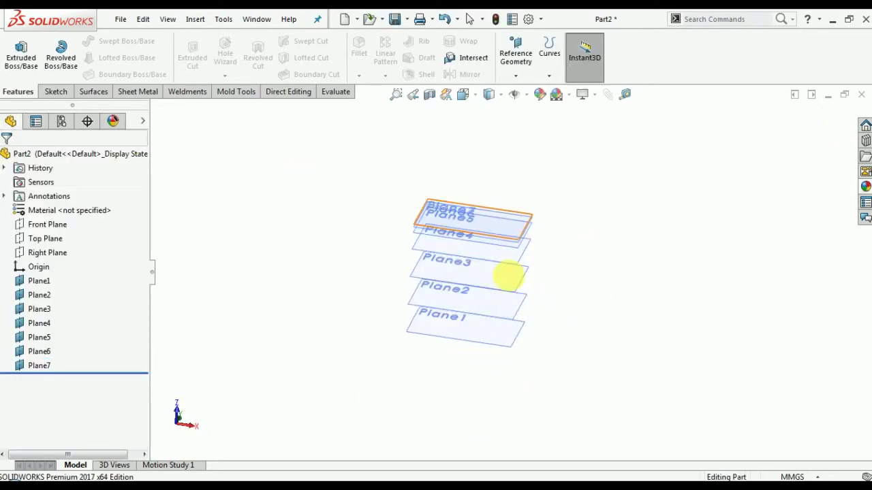
scroll(470, 331, down, 2)
scroll(459, 331, up, 3)
click(48, 224)
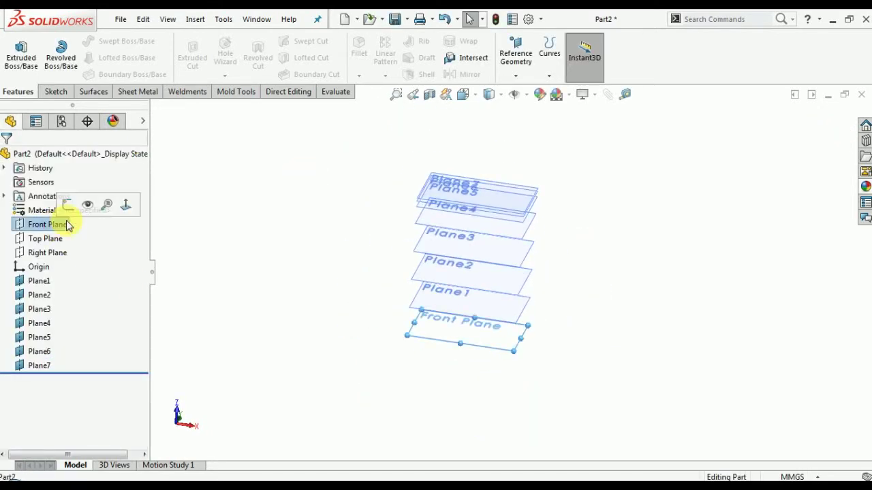
click(120, 207)
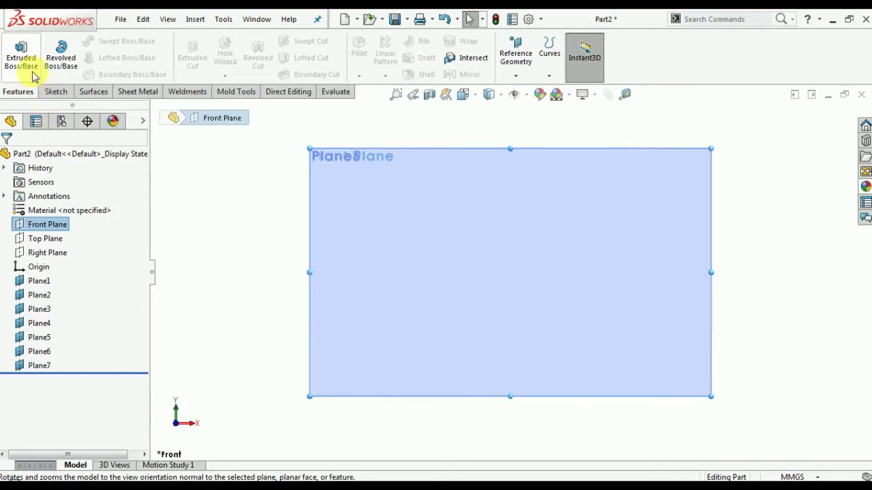
click(53, 91)
click(15, 51)
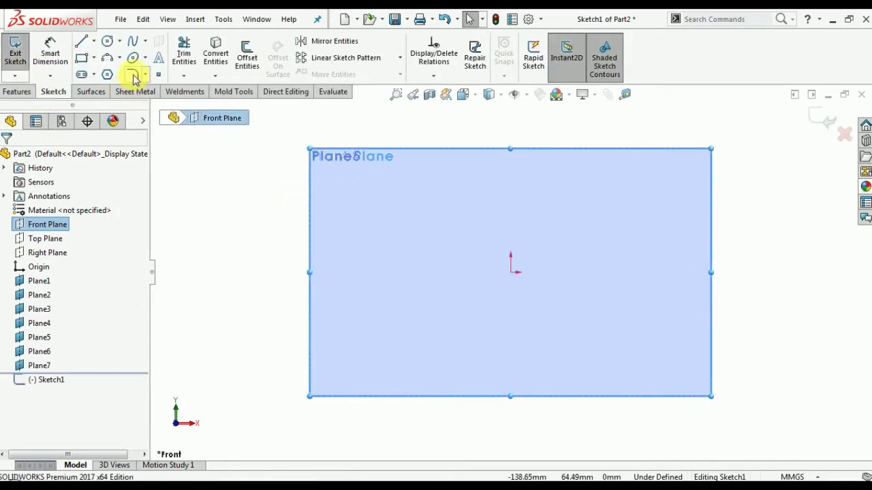
Step: Sketch a horizontal ellipse centred on the origin, with a major radius of about 40 mm and a minor radius of about 15 mm
click(145, 60)
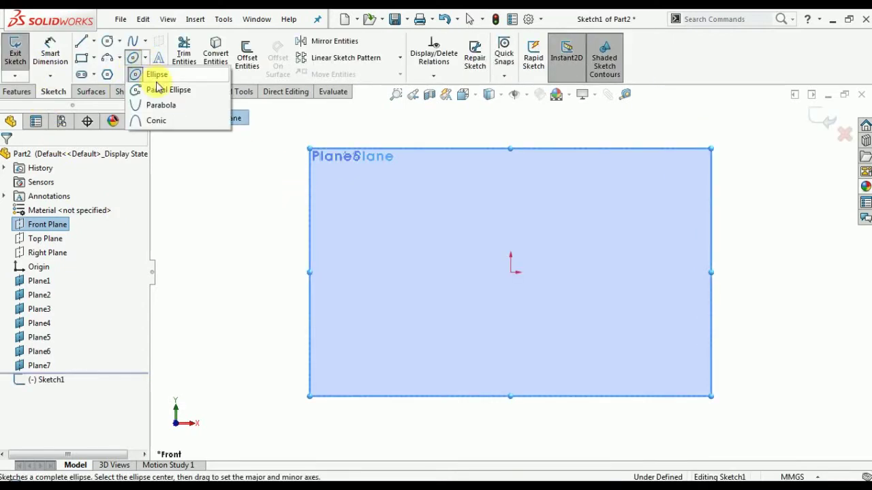
click(156, 74)
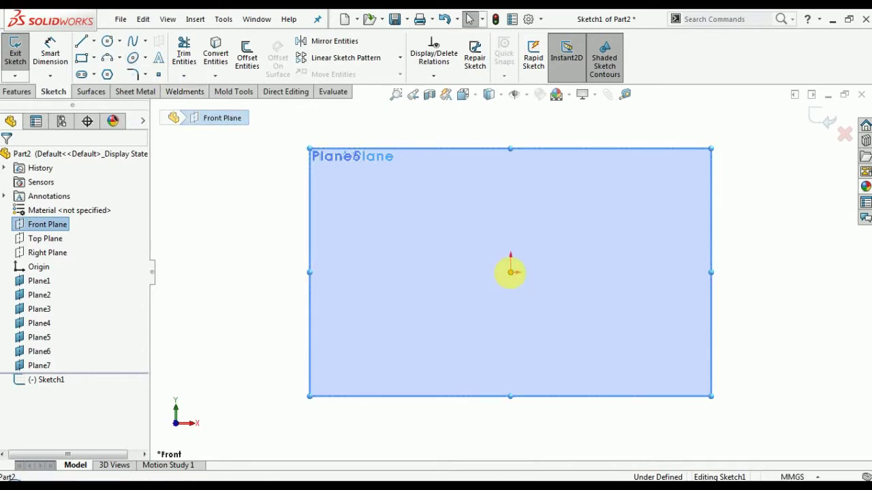
click(510, 272)
click(133, 59)
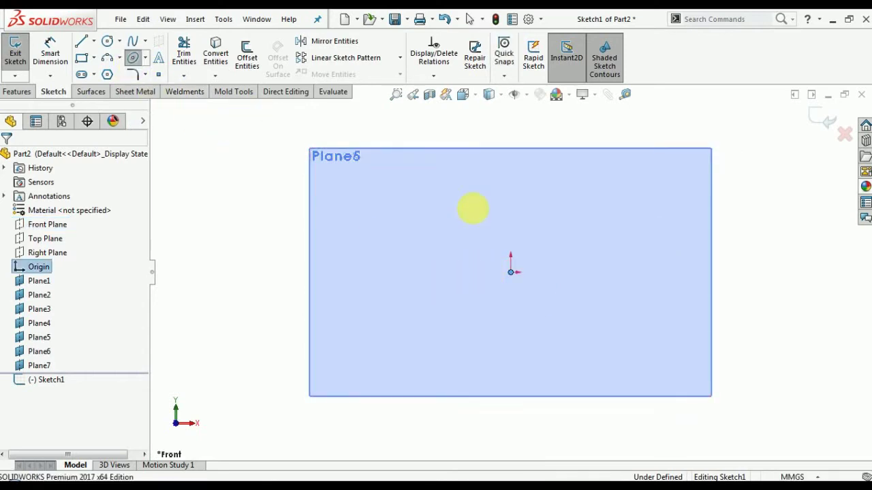
click(510, 273)
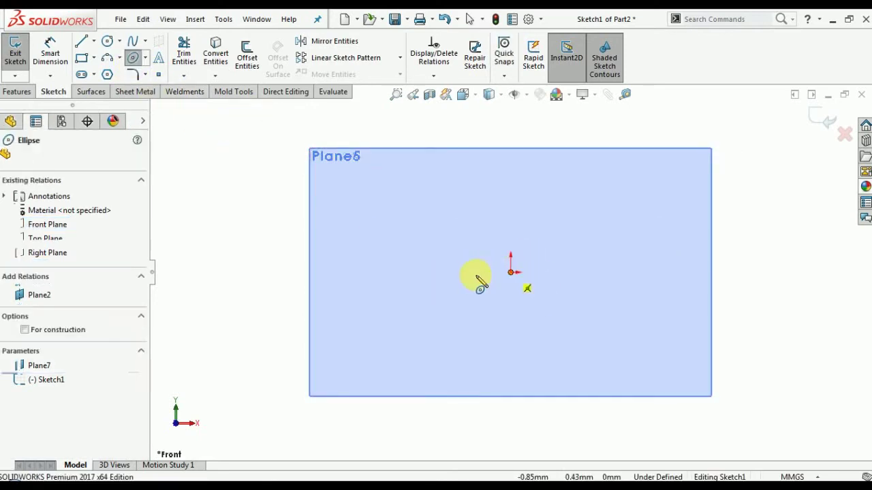
click(421, 273)
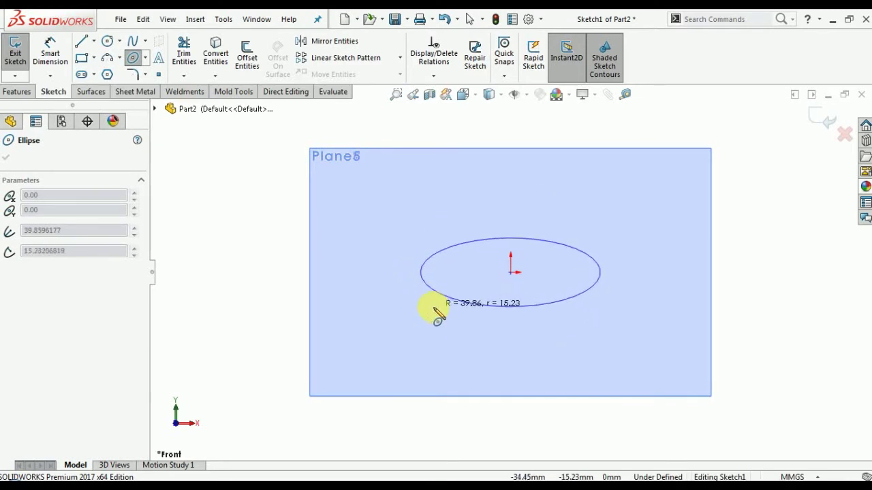
click(439, 315)
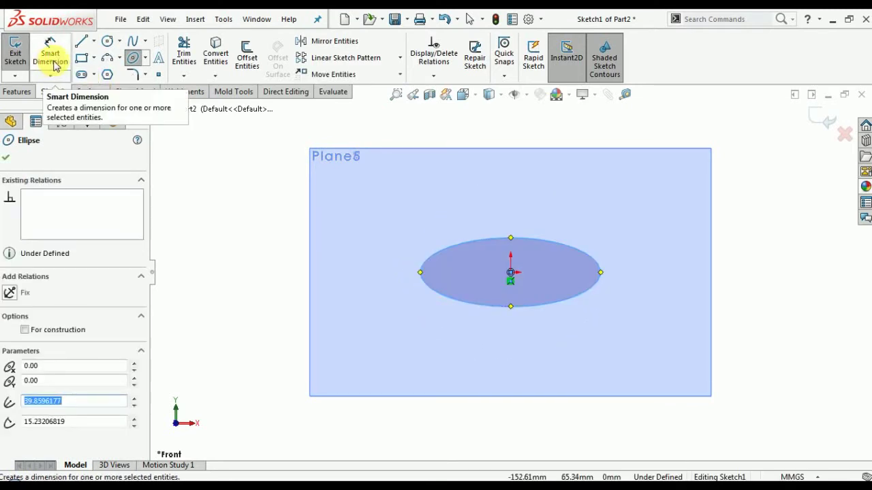
click(6, 158)
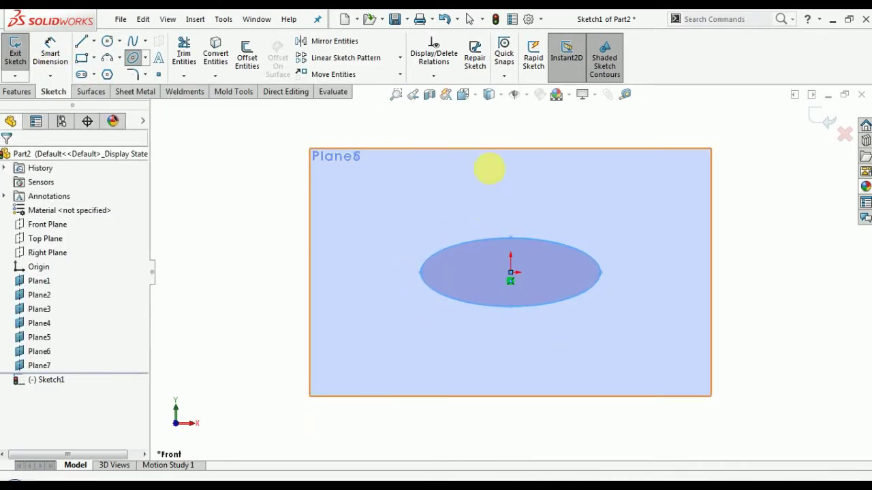
Step: Add a Vertical relation between the ellipse's upper axis point and its centre at the origin
click(511, 240)
ctrl+click(511, 272)
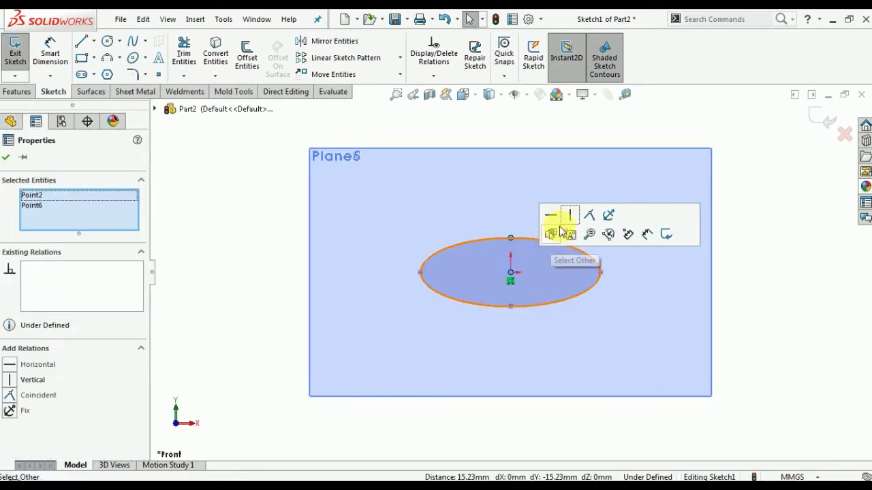
click(568, 217)
click(5, 157)
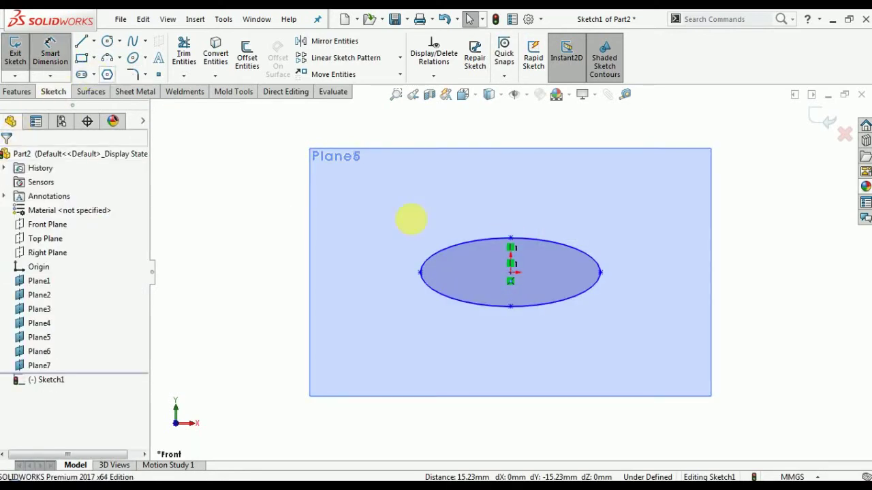
Step: Dimension the ellipse's full width between its two side points as 75 mm
click(420, 272)
click(600, 272)
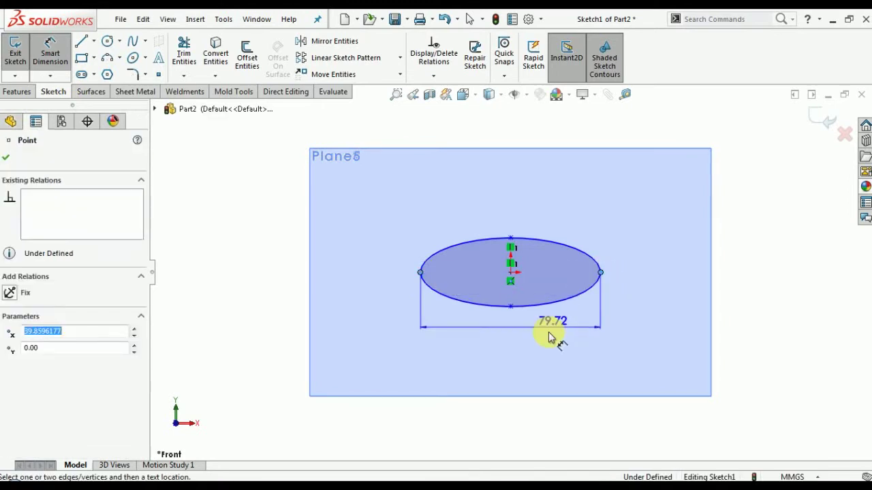
click(526, 348)
text(75)
key(Return)
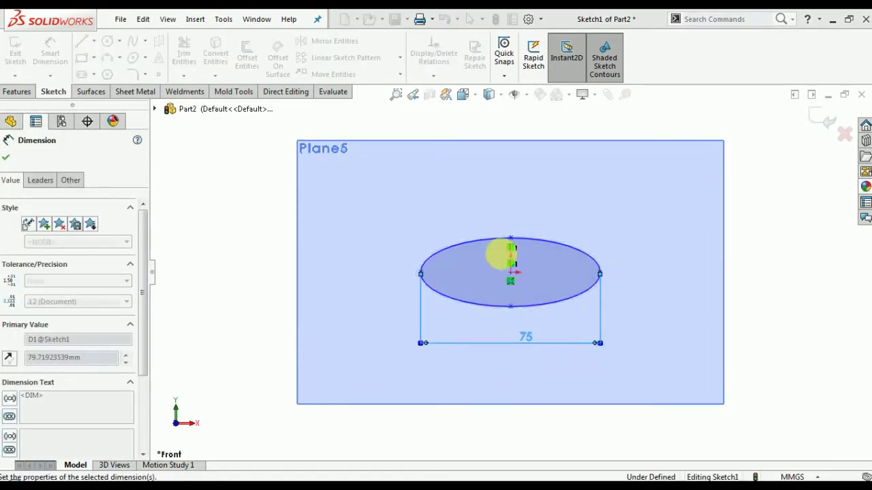
Step: Dimension the ellipse's full height between its upper and lower points as 45 mm and exit the sketch
click(512, 239)
click(511, 306)
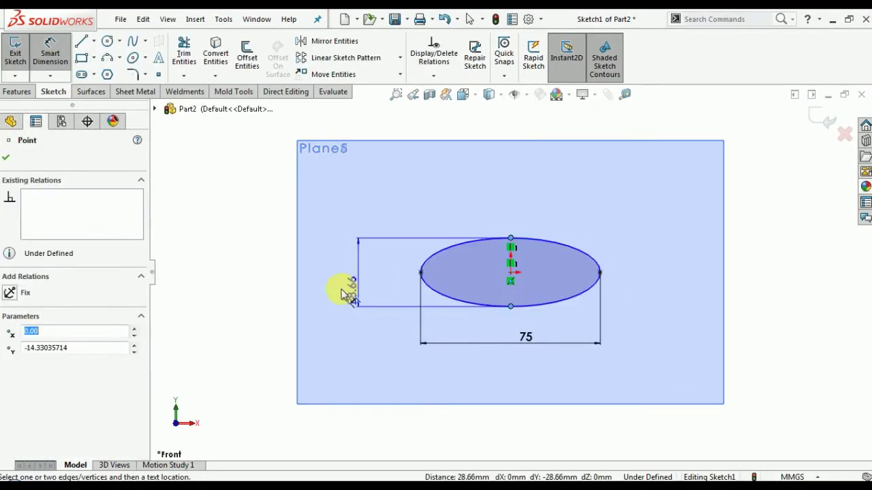
click(341, 293)
text(45)
key(Return)
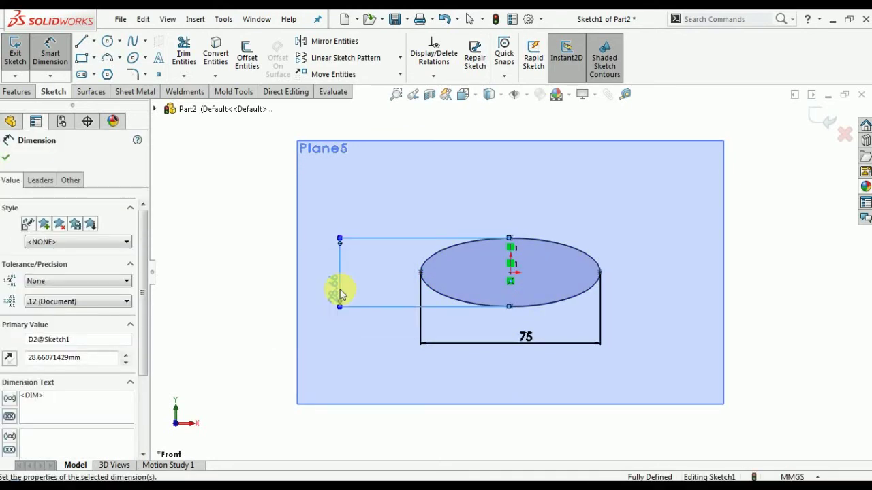
click(8, 159)
scroll(584, 286, up, 4)
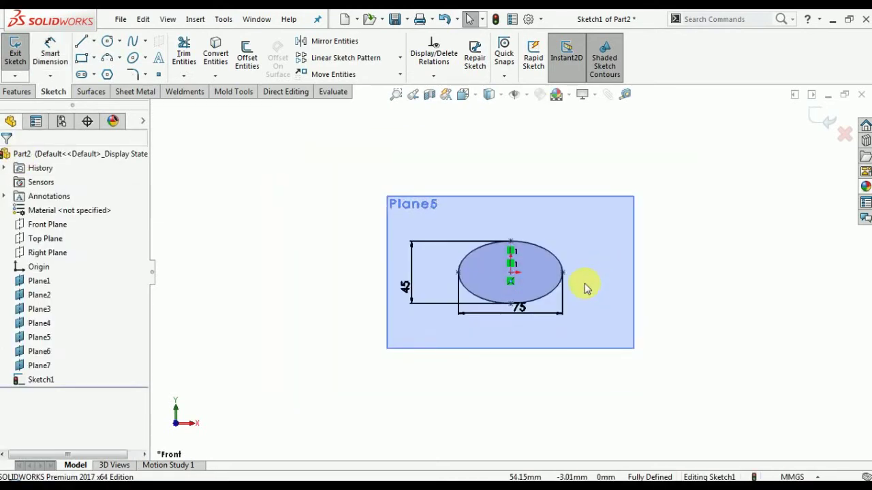
middle_drag(579, 261, 587, 220)
click(820, 129)
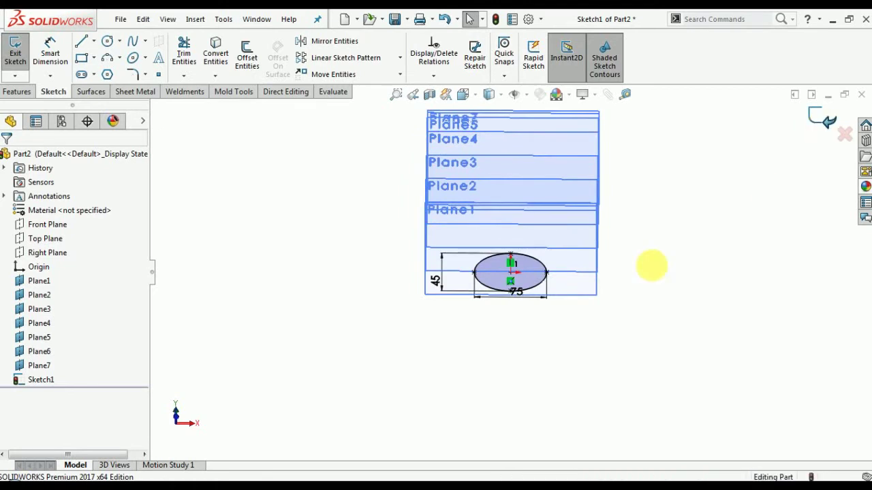
Step: Copy the finished base ellipse sketch, Sketch1, to the clipboard
click(42, 380)
click(43, 379)
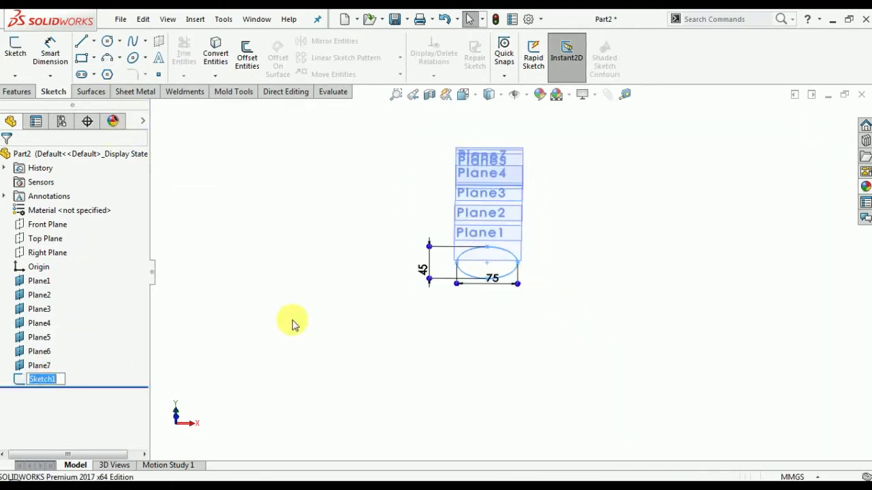
click(45, 399)
right_click(48, 385)
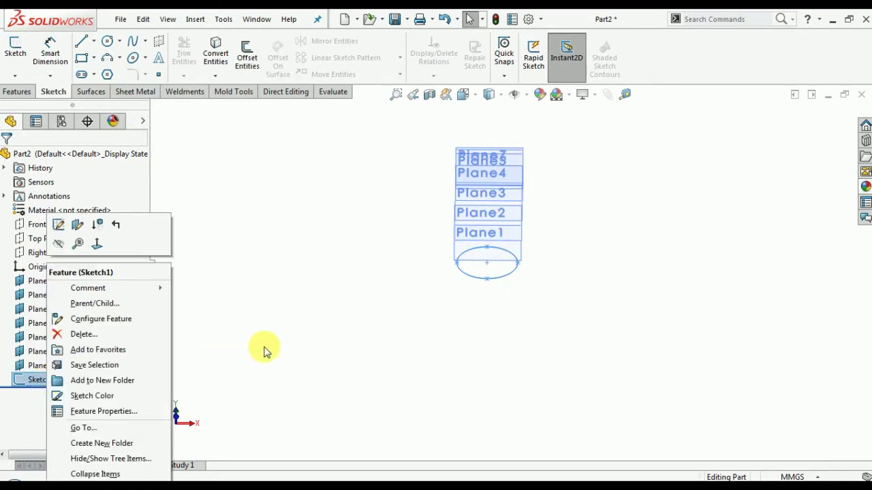
click(266, 349)
click(34, 380)
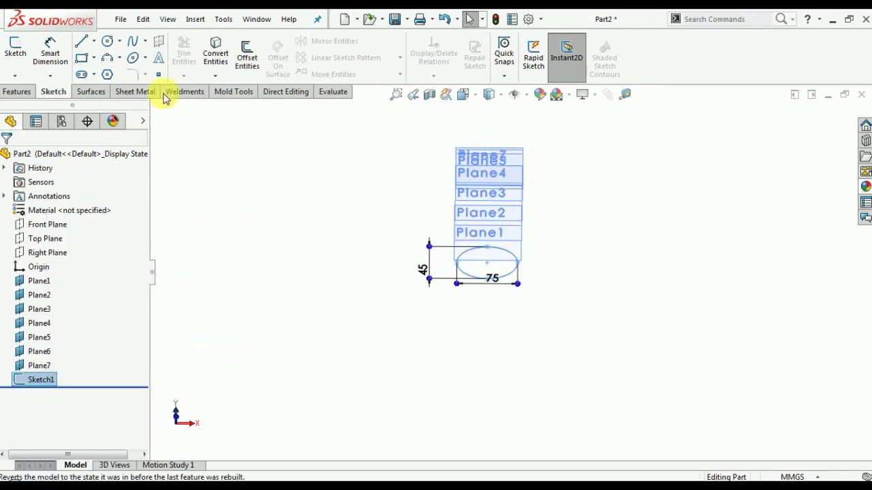
click(142, 19)
click(170, 133)
Step: Paste the copied ellipse sketch onto Plane1, the first offset plane above the base
scroll(550, 269, down, 3)
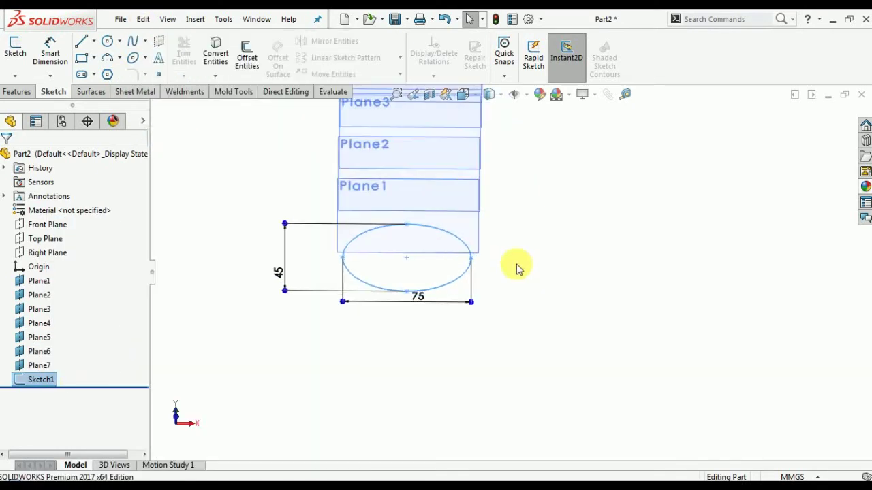
click(465, 232)
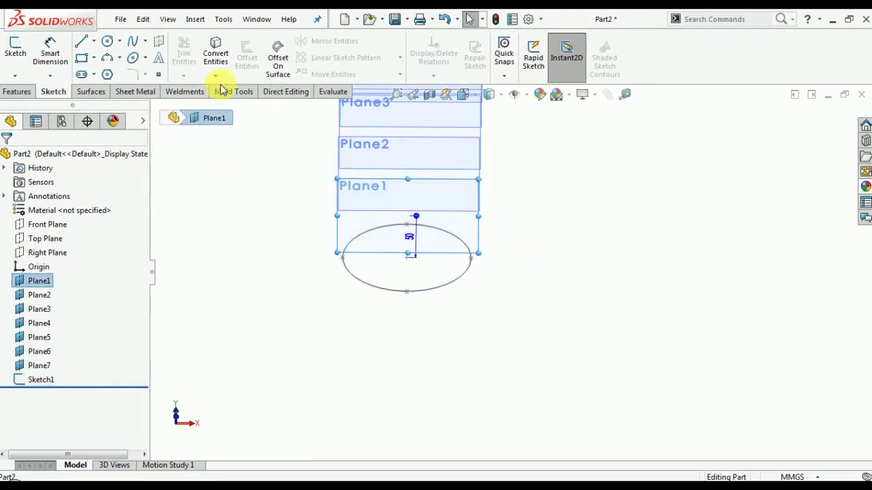
click(145, 21)
click(163, 148)
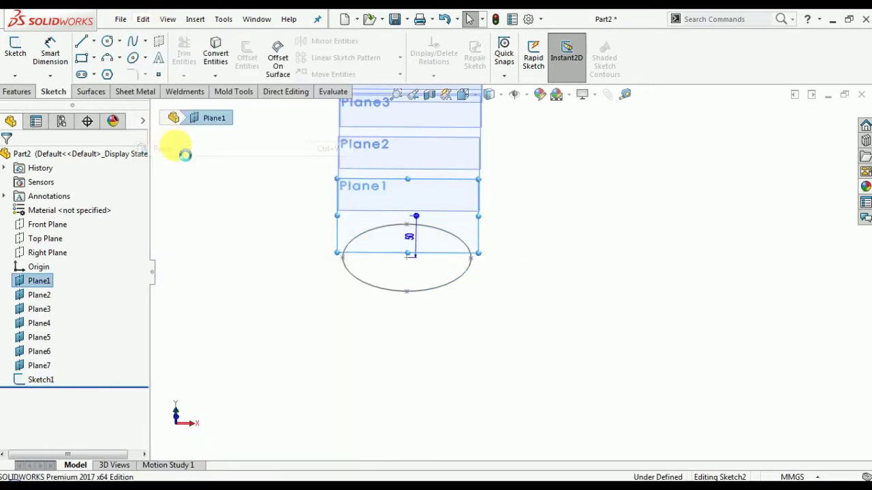
Step: Paste another copy of the ellipse sketch onto Plane2
middle_drag(529, 256, 511, 224)
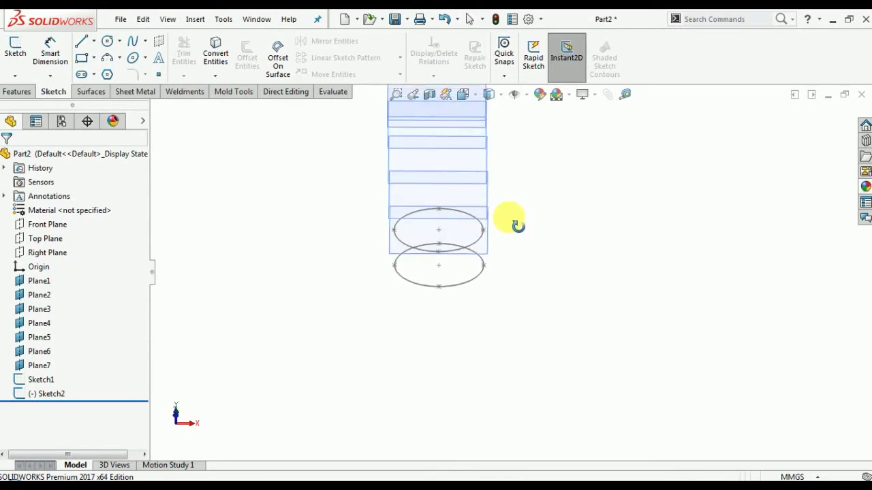
middle_drag(569, 191, 598, 188)
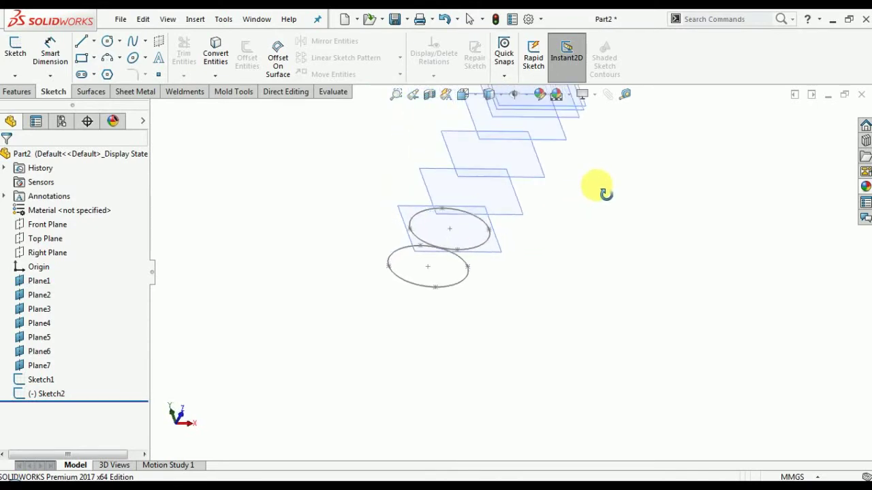
click(512, 193)
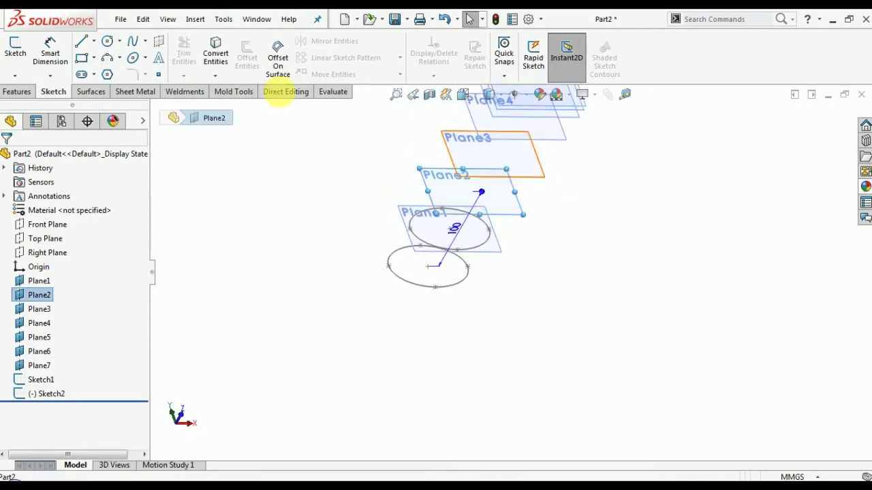
click(143, 19)
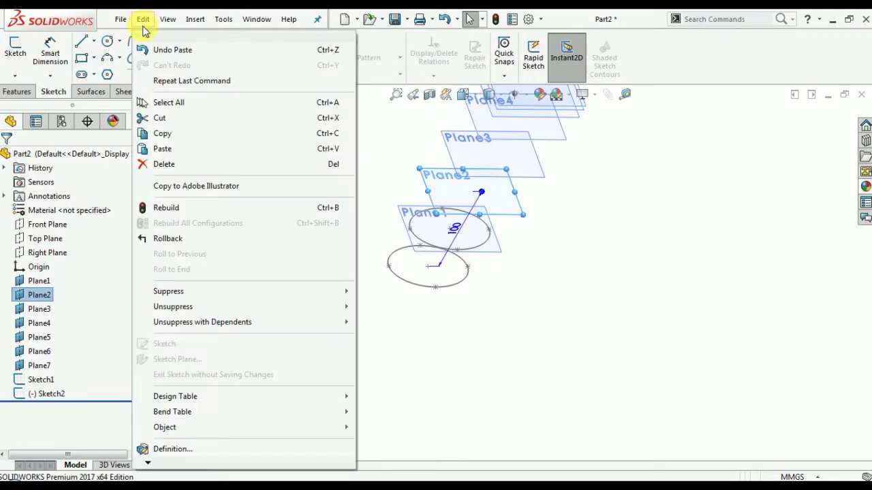
click(165, 148)
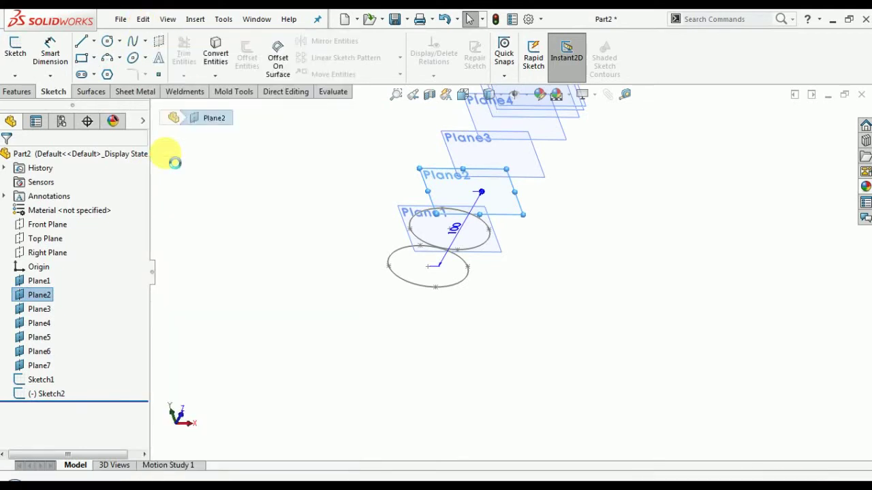
Step: Paste a further copy of the ellipse sketch onto Plane3
click(522, 174)
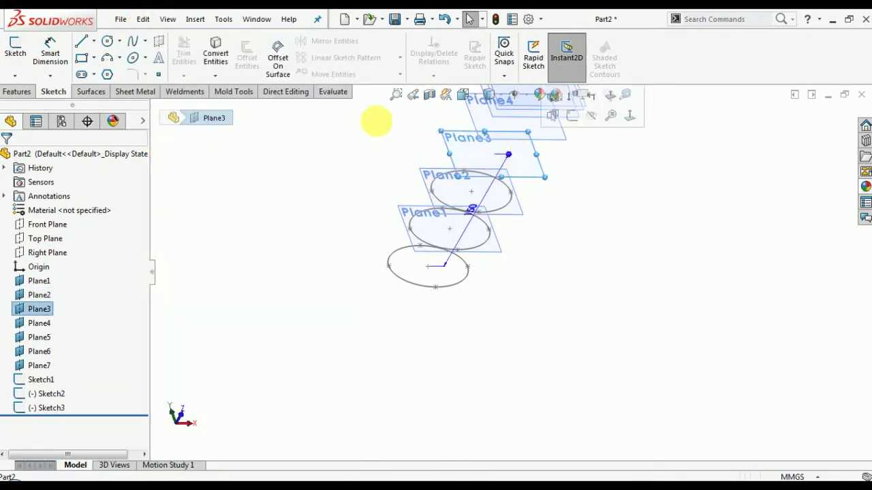
click(153, 24)
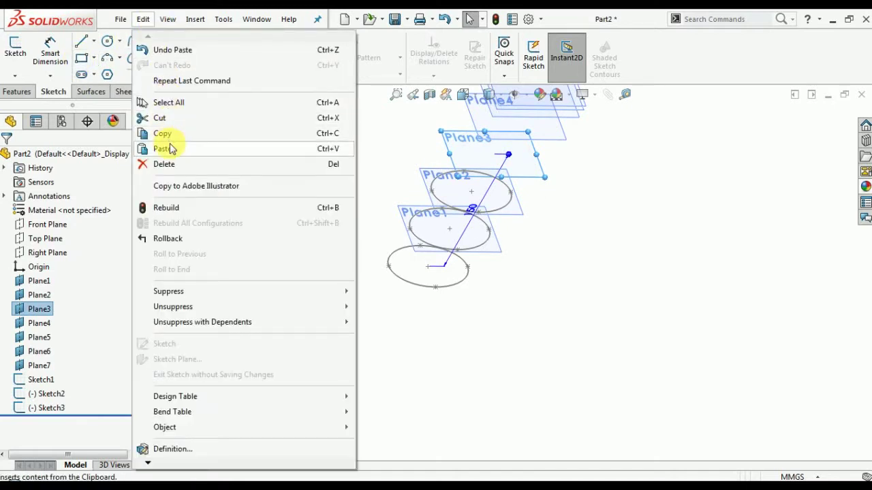
click(166, 147)
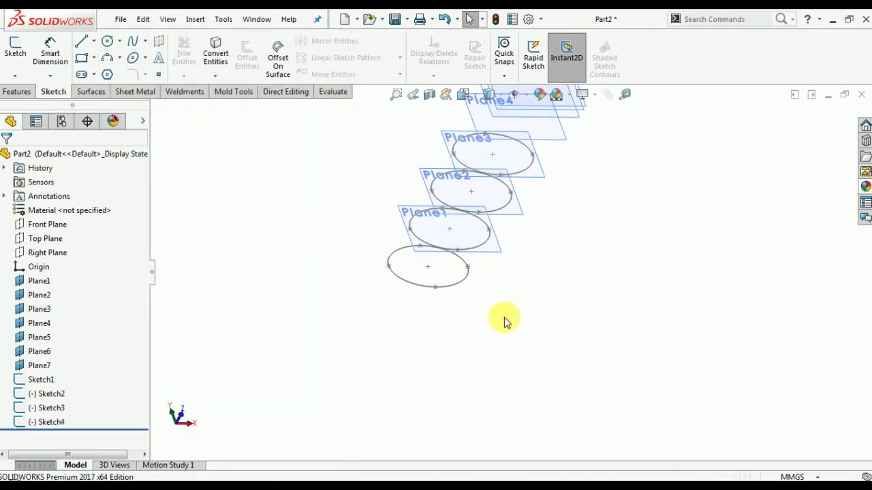
Step: Start a sketch normal to Plane4 and draw a circle of about 12.3 mm radius centred on the origin
middle_drag(504, 323, 538, 259)
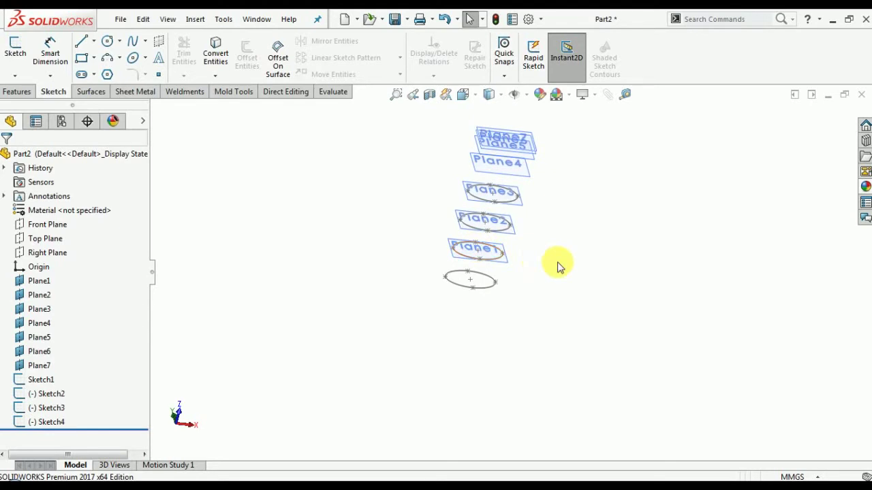
scroll(538, 232, down, 3)
click(518, 173)
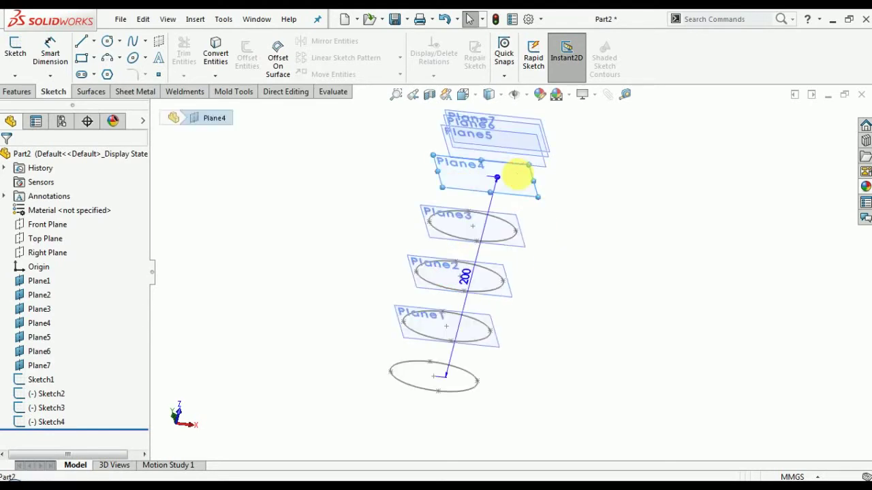
click(631, 138)
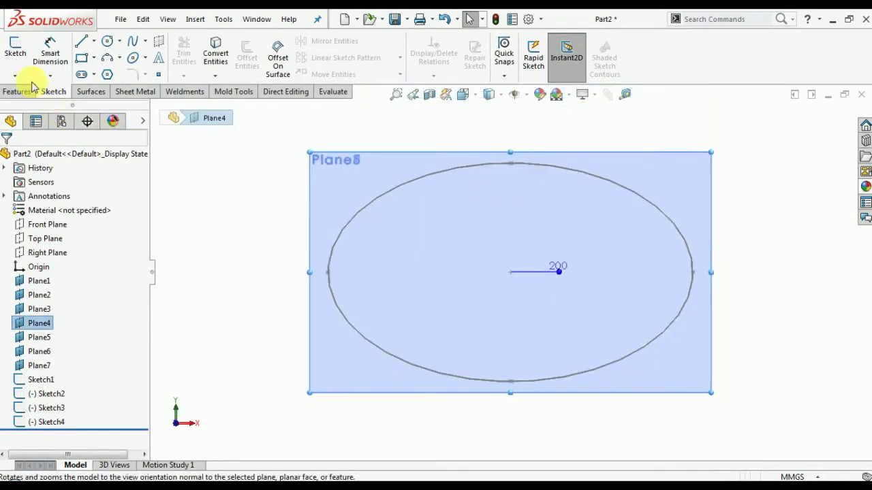
click(15, 53)
click(107, 42)
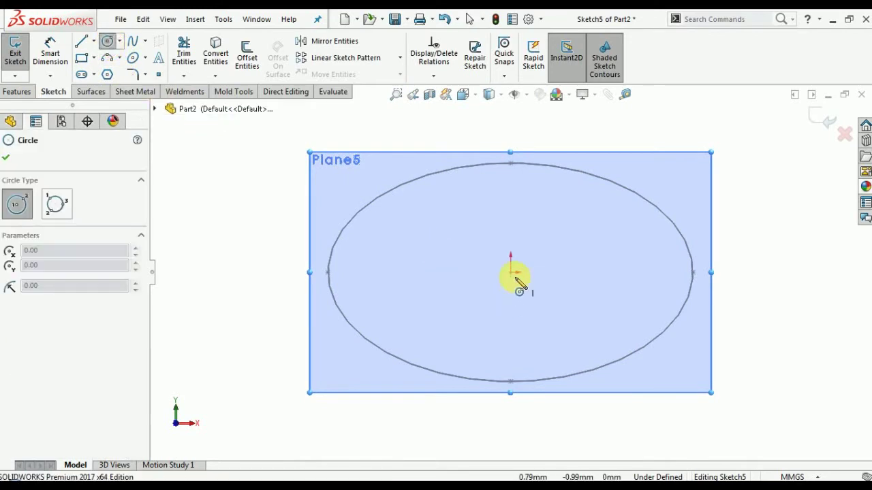
click(513, 274)
click(551, 334)
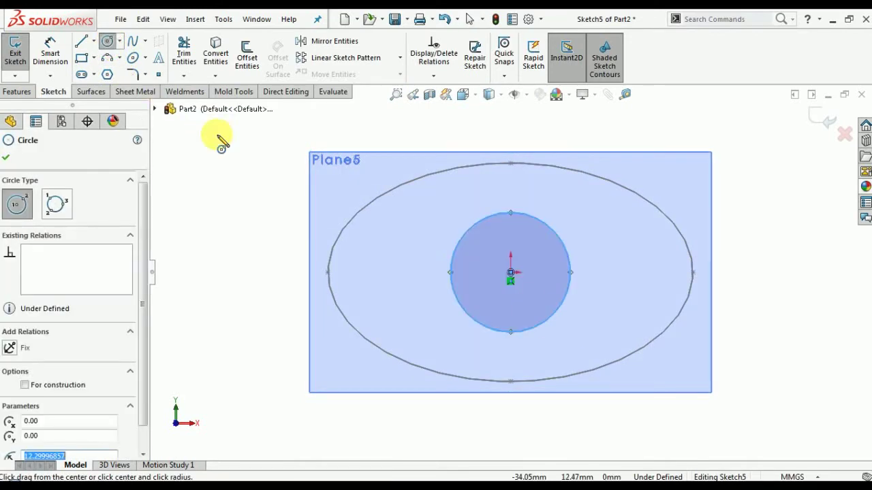
Step: Dimension the circle's diameter on Plane4 as 25 mm and exit the sketch
click(48, 51)
click(463, 239)
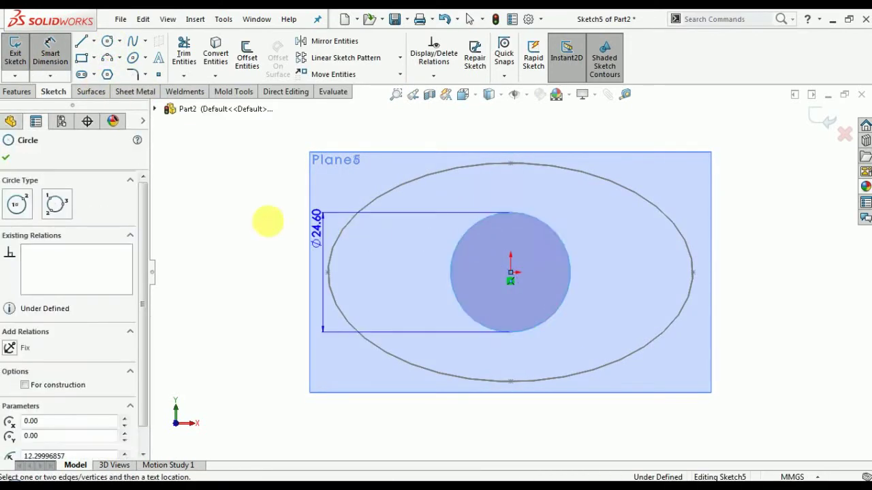
click(262, 221)
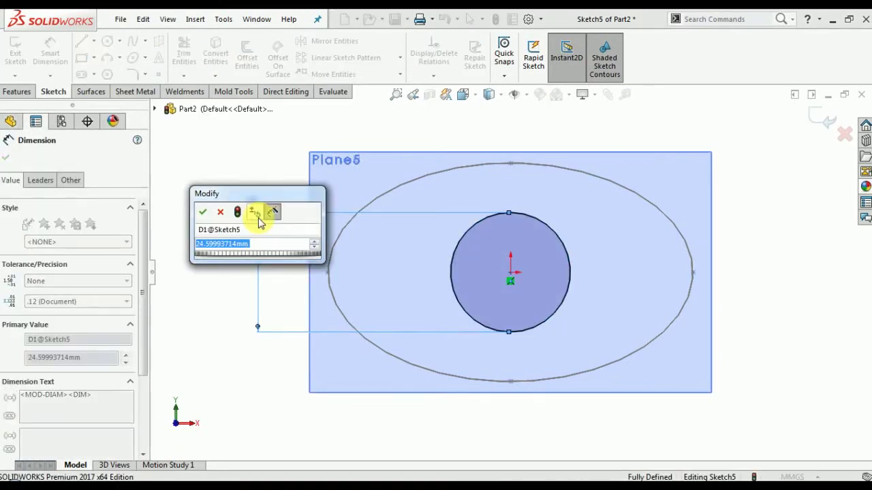
text(25)
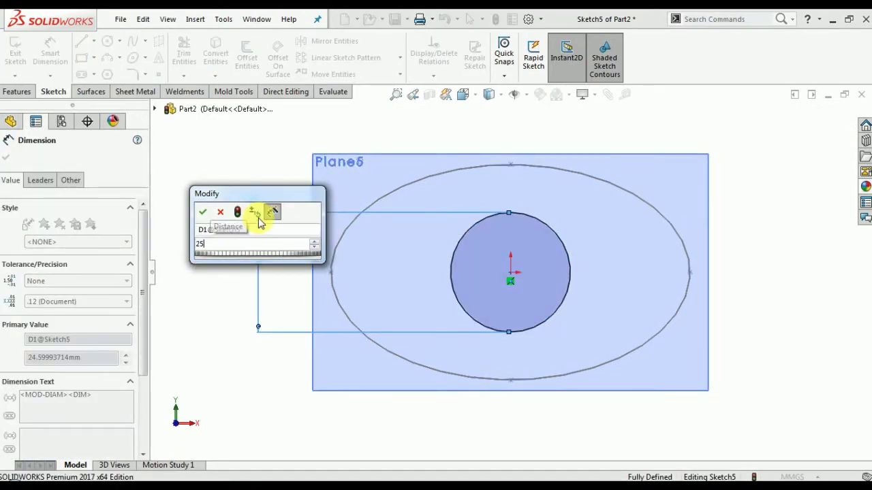
key(Return)
click(6, 157)
scroll(597, 333, up, 5)
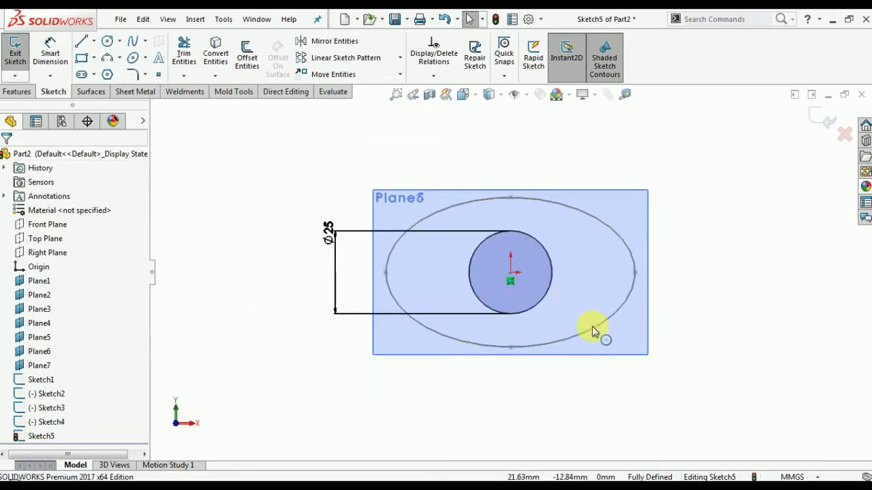
mouse_move(603, 311)
middle_down()
mouse_move(621, 250)
mouse_move(573, 234)
middle_up()
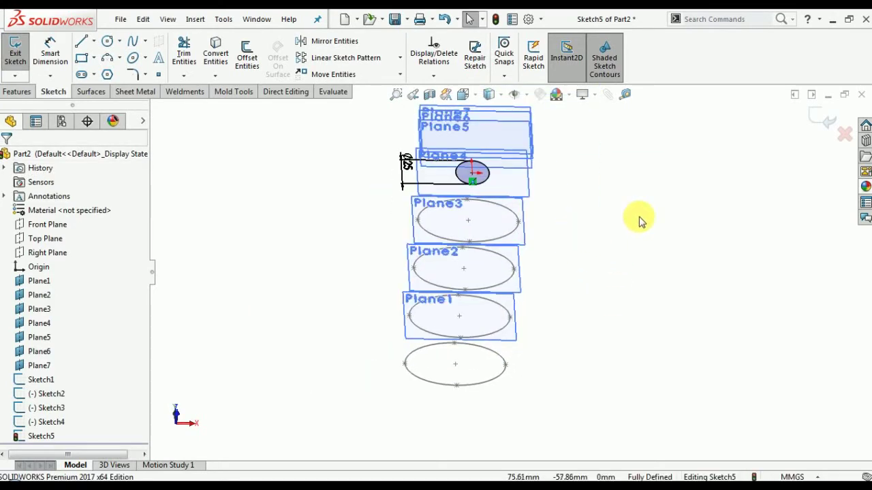
click(830, 121)
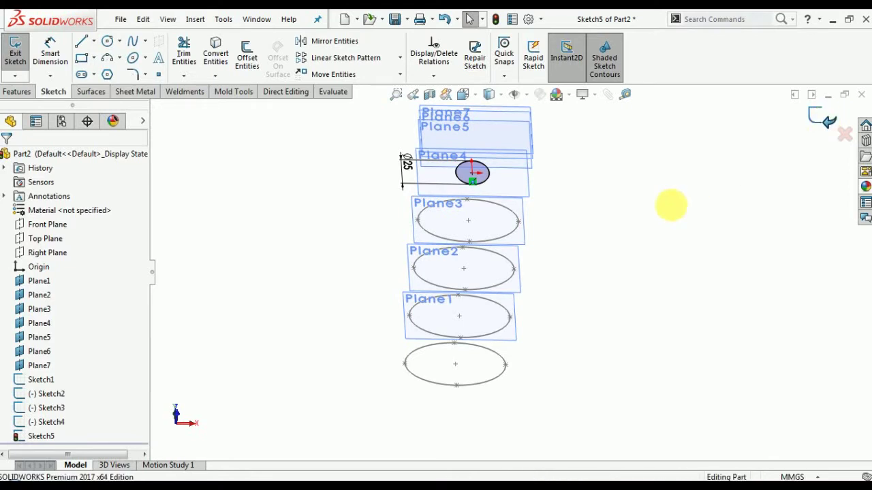
Step: Copy the 25 mm circle sketch that lies on Plane4
scroll(541, 218, down, 3)
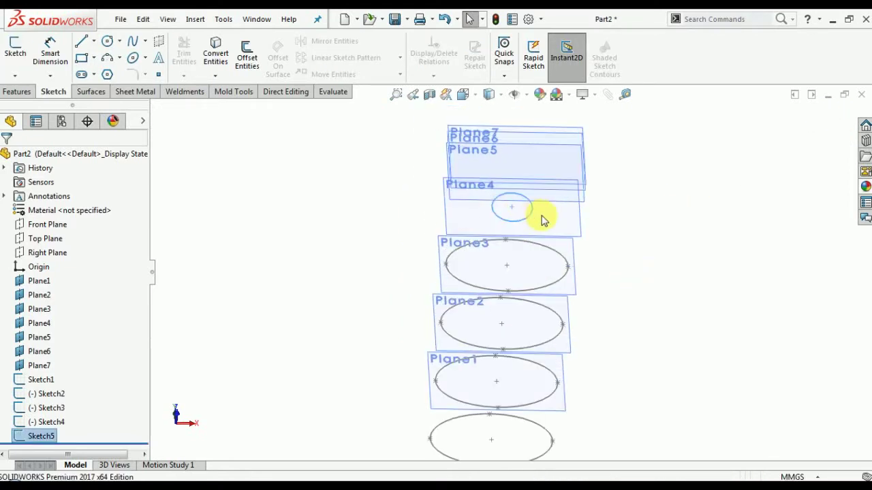
middle_drag(550, 211, 550, 183)
scroll(543, 172, down, 3)
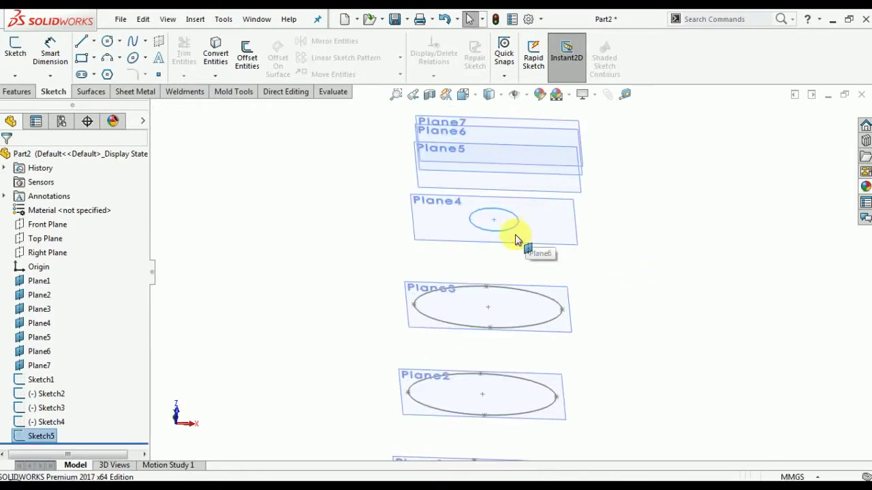
click(37, 439)
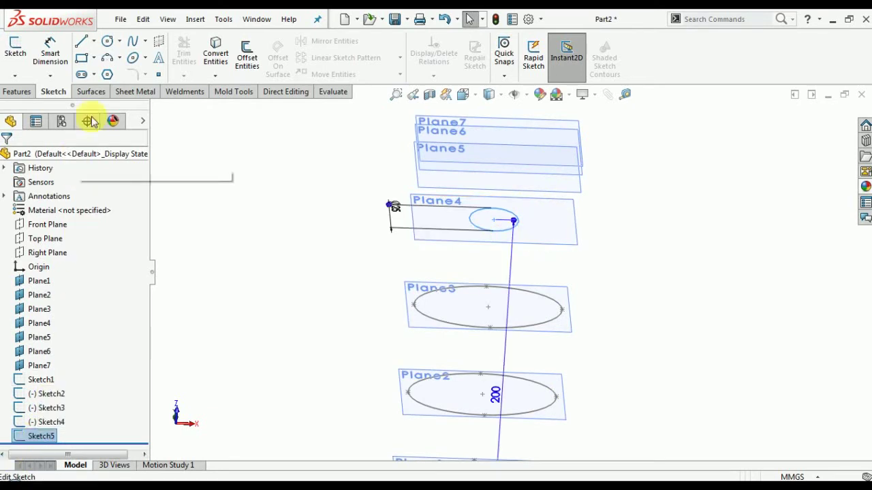
click(143, 19)
click(175, 134)
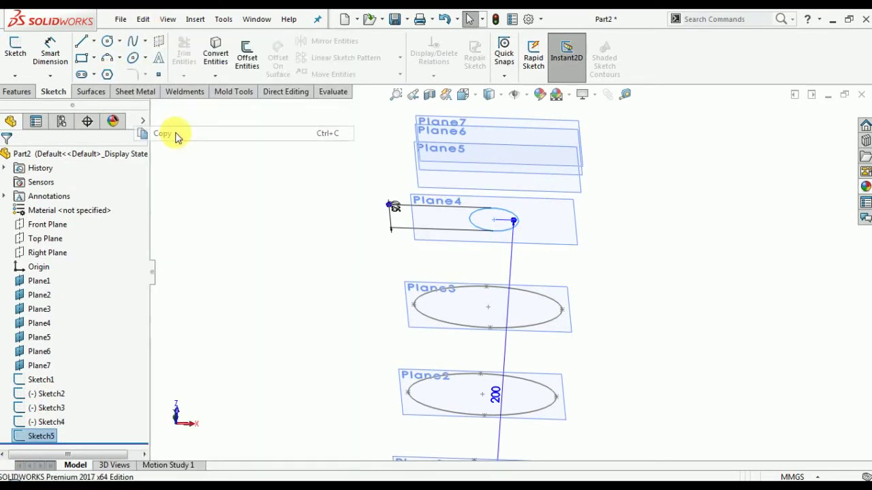
Step: Paste the copied circle sketch onto Plane5
click(441, 179)
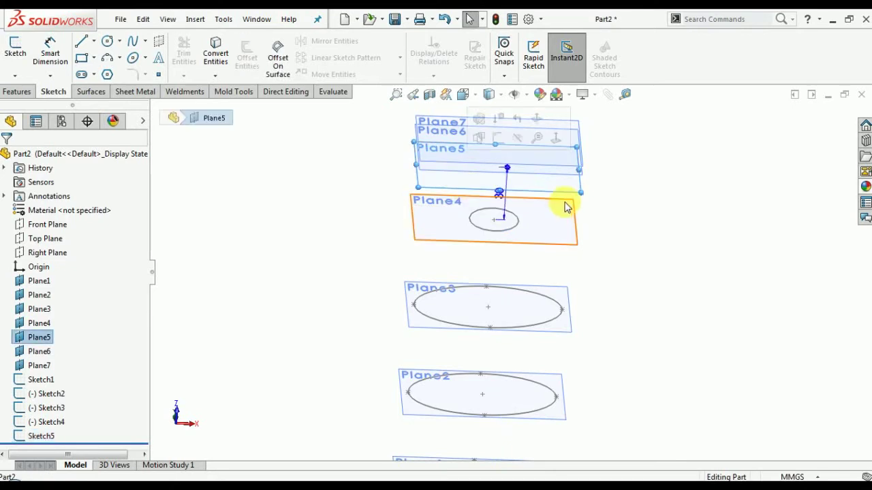
middle_drag(565, 204, 551, 175)
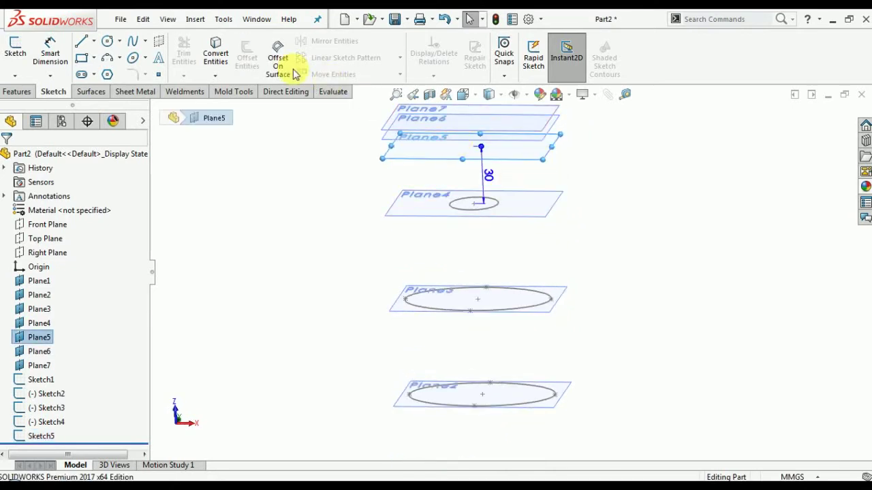
click(143, 19)
click(162, 147)
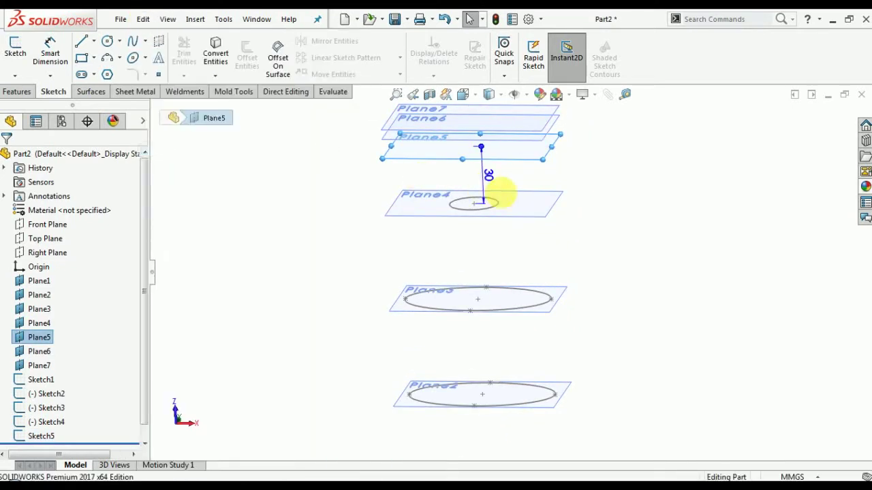
Step: Paste another copy of the circle sketch onto Plane6
scroll(568, 213, down, 3)
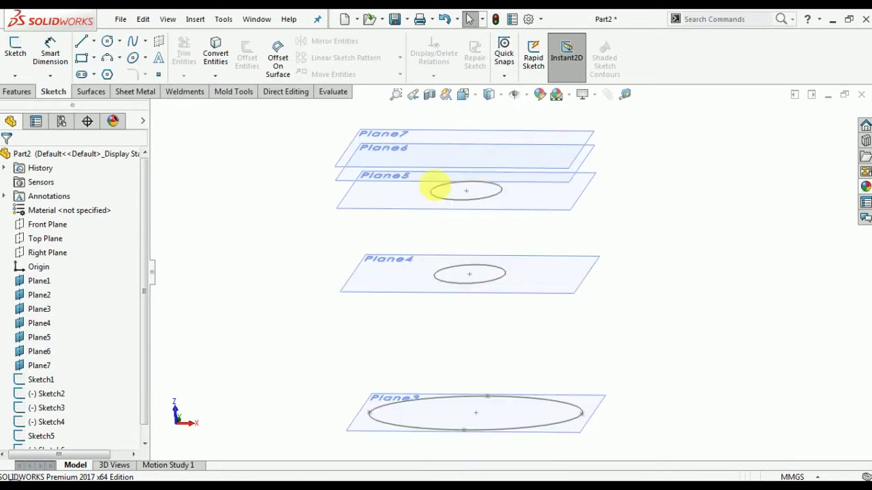
middle_drag(436, 185, 448, 170)
scroll(429, 163, down, 2)
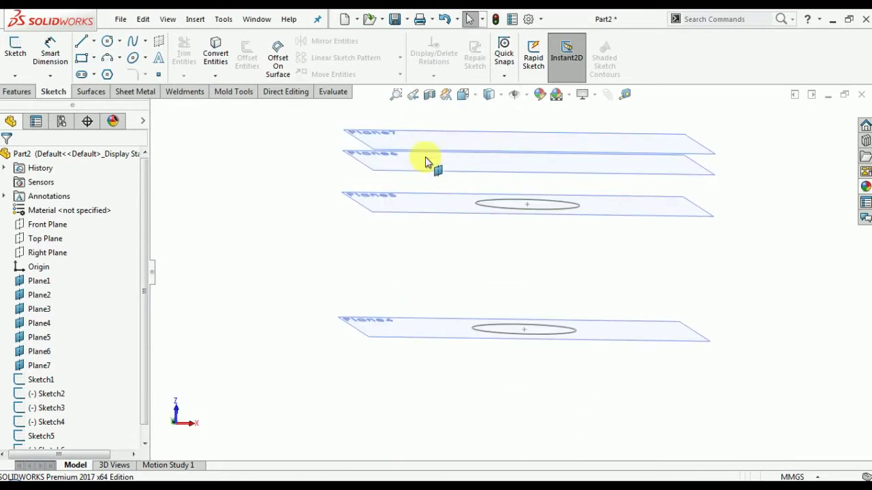
click(420, 169)
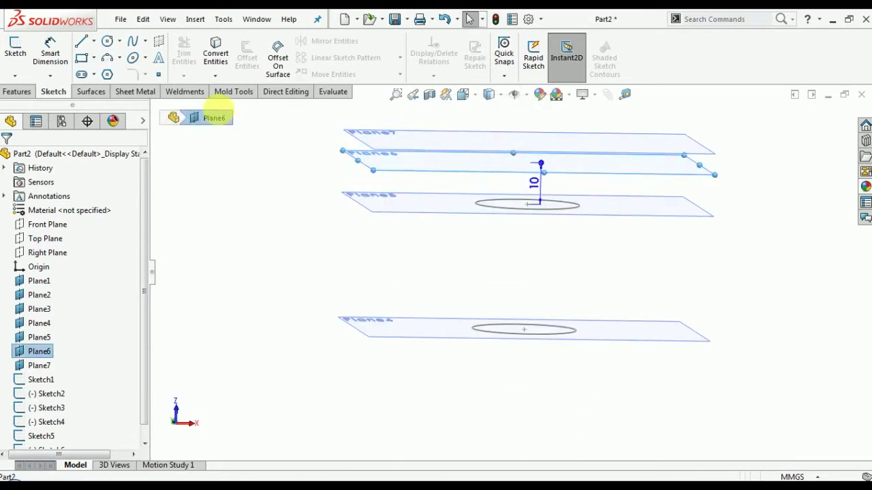
click(143, 19)
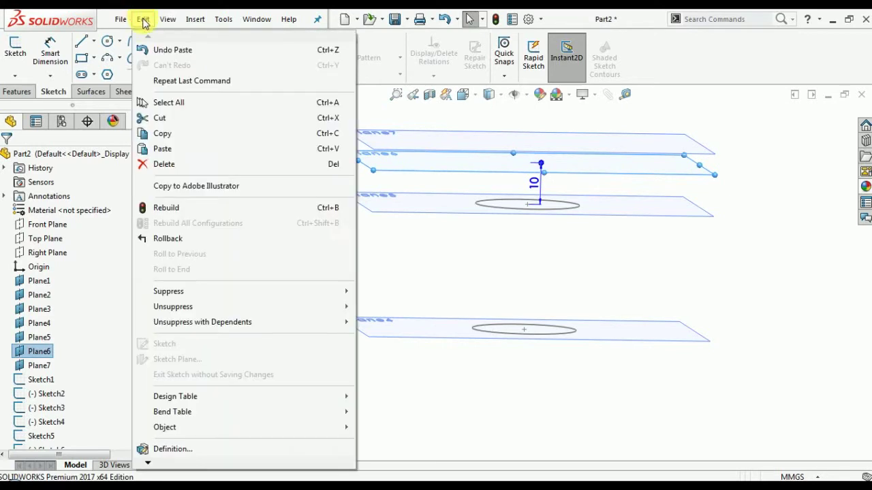
click(176, 151)
Step: Paste a further copy of the circle sketch onto Plane7
click(373, 128)
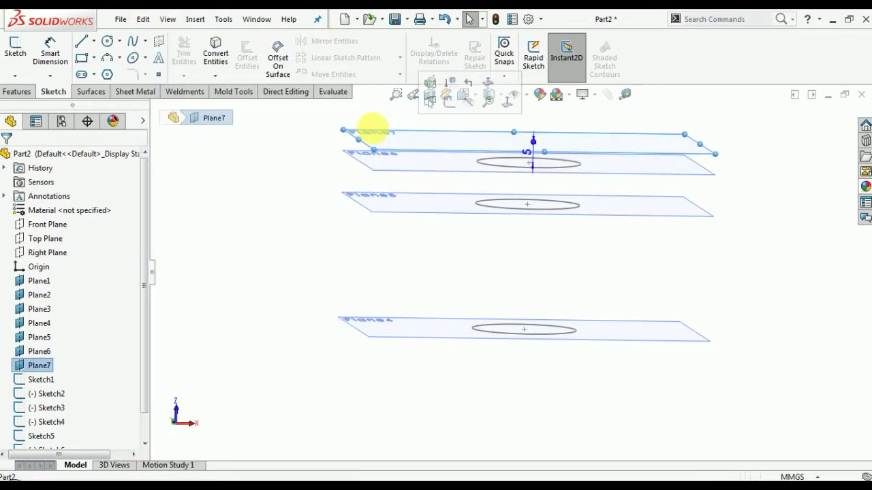
click(143, 19)
click(164, 148)
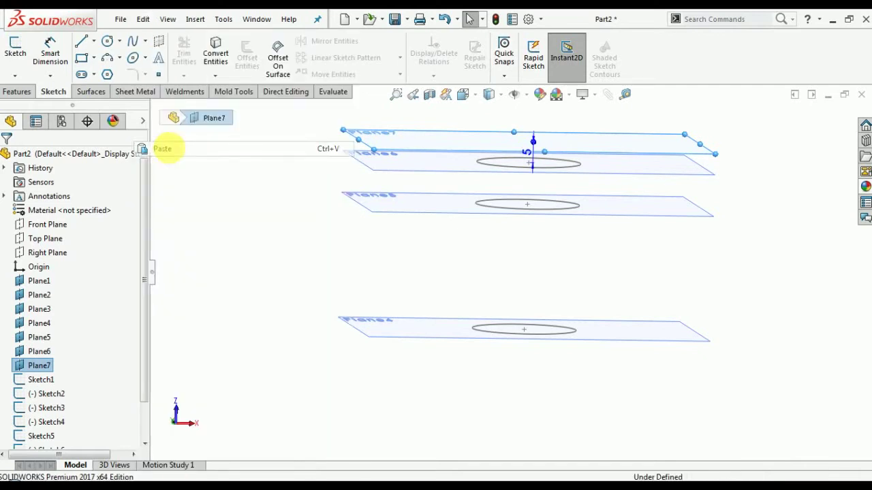
Step: Edit the ellipse sketch on Plane1 and set the ellipse's long axis to 100 mm
scroll(551, 258, up, 6)
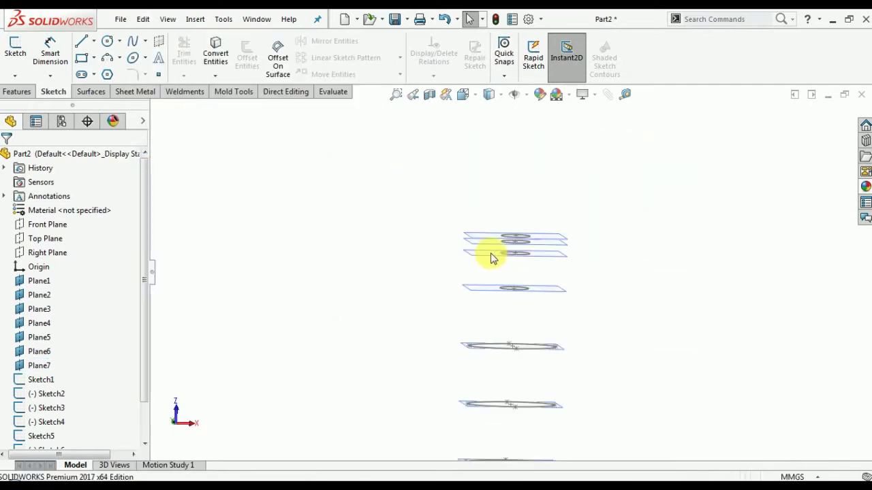
middle_drag(462, 259, 446, 273)
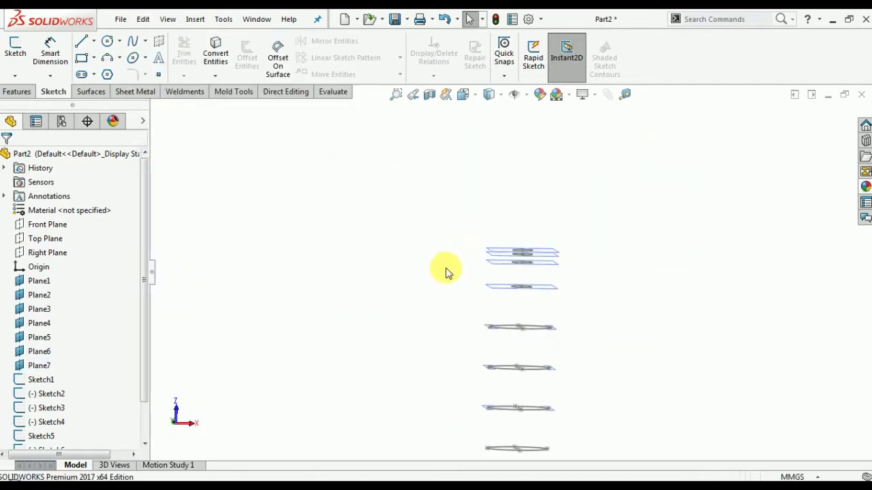
mouse_move(544, 388)
middle_down()
mouse_move(548, 335)
mouse_move(521, 364)
mouse_move(515, 296)
middle_up()
click(519, 276)
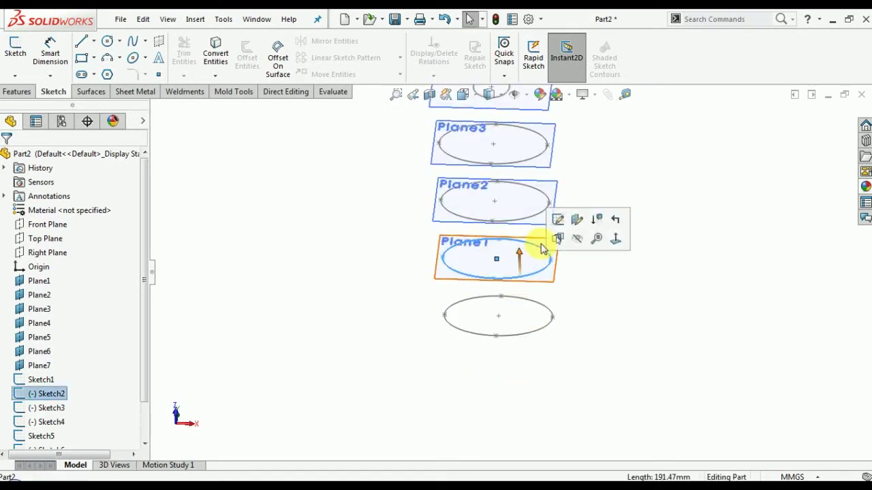
click(559, 221)
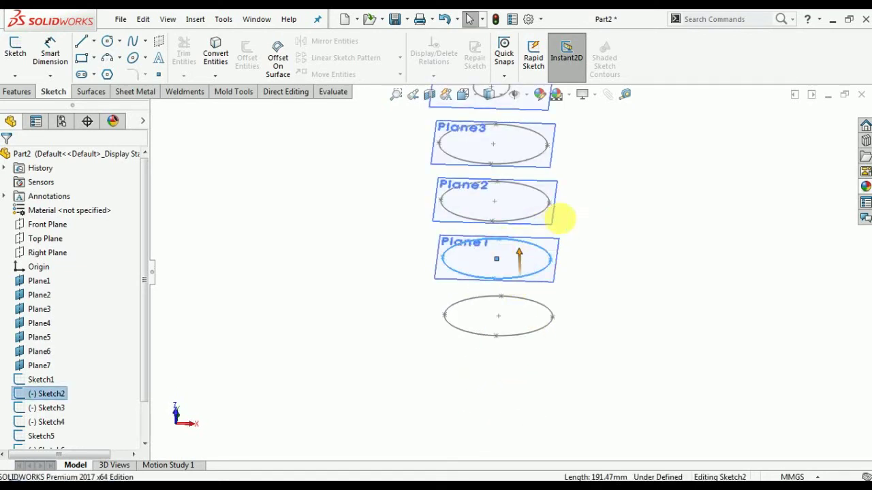
double_click(505, 286)
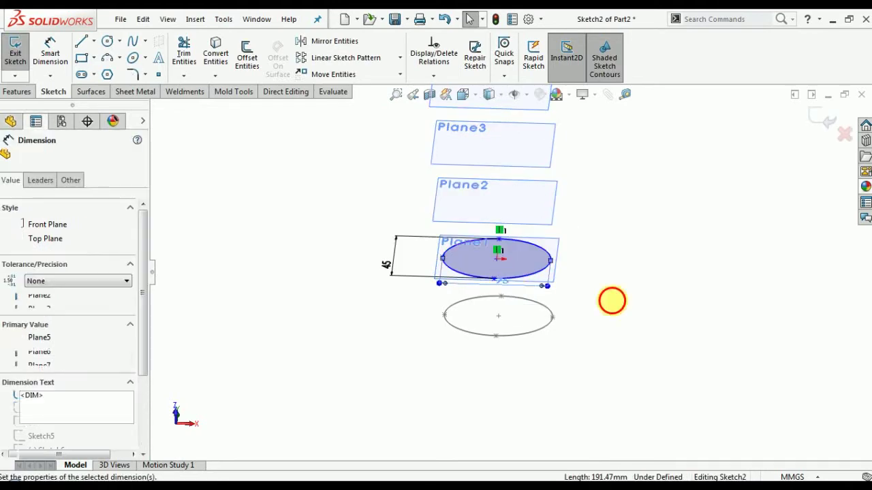
text(100)
key(Return)
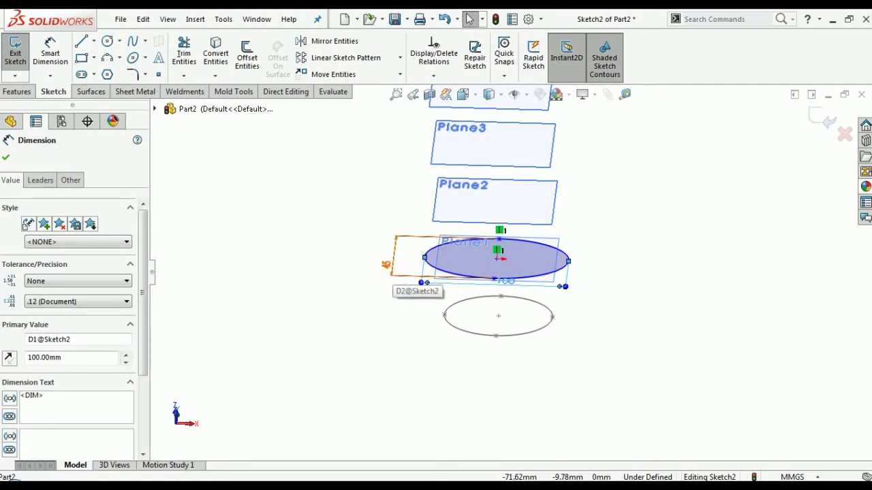
Step: Set the short axis of the Plane1 ellipse to 60 mm and exit the sketch
double_click(387, 265)
text(45)
key(Return)
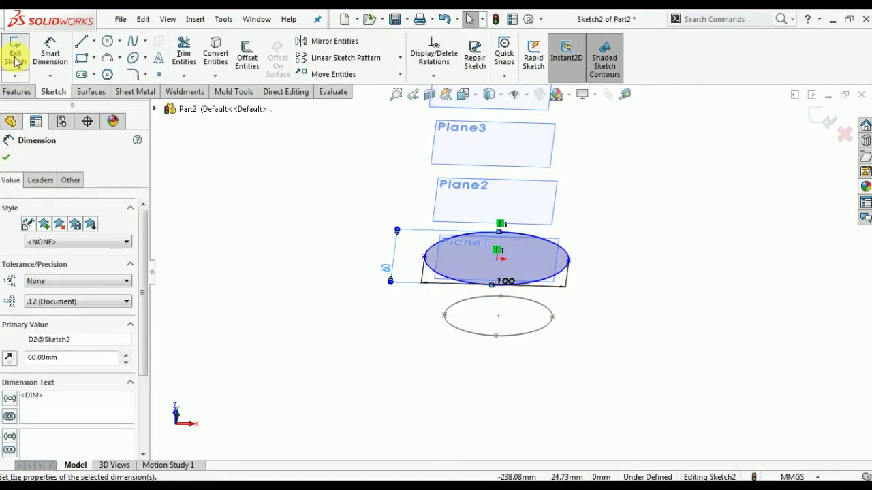
click(16, 60)
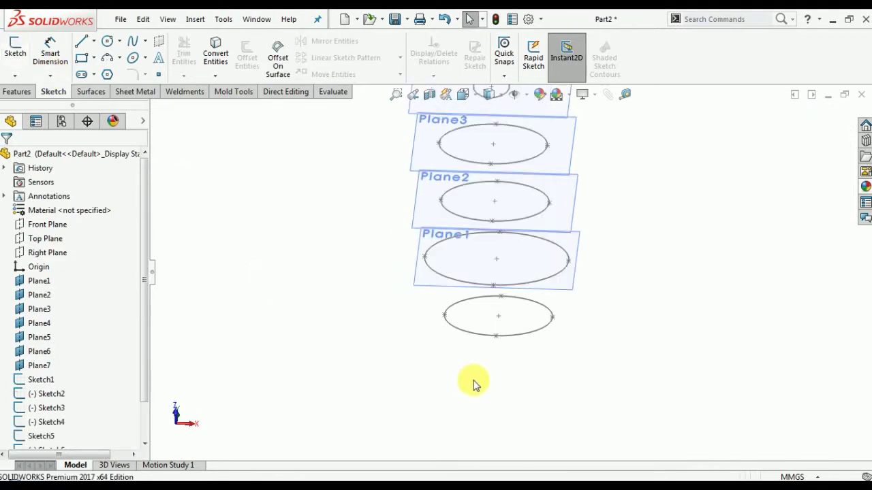
Step: Edit the ellipse sketch on Plane2 and set the ellipse's long axis to 100 mm
click(529, 222)
click(570, 164)
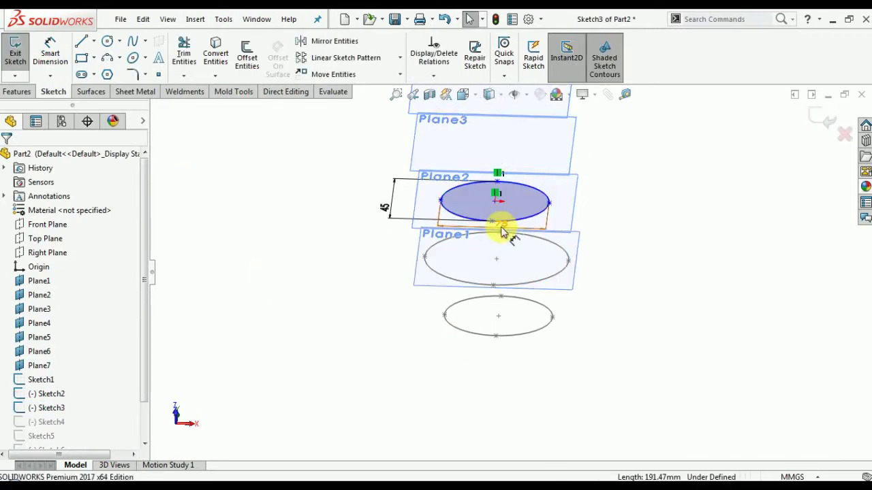
click(501, 230)
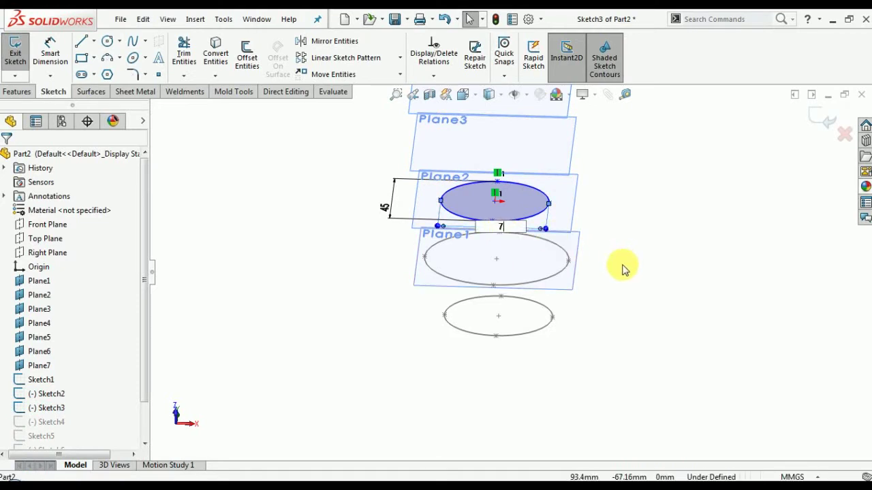
text(100)
key(Return)
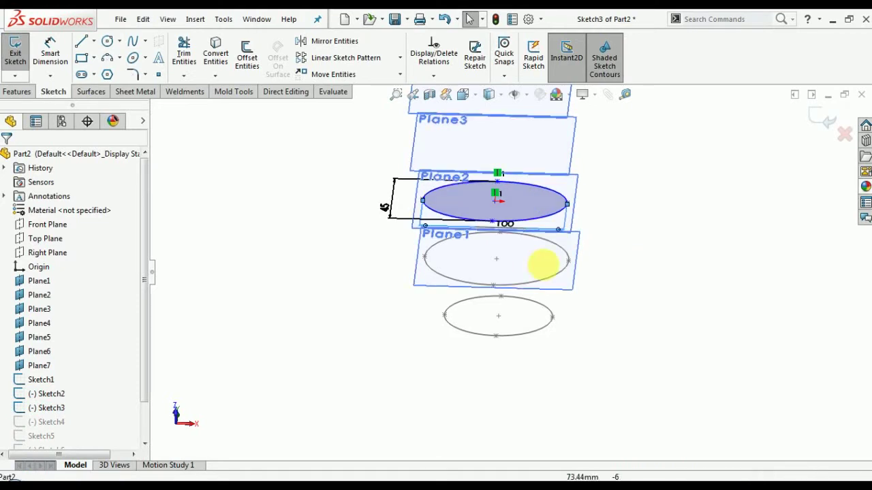
Step: Set the short axis of the Plane2 ellipse to 60 mm and exit the sketch
double_click(386, 207)
text(60)
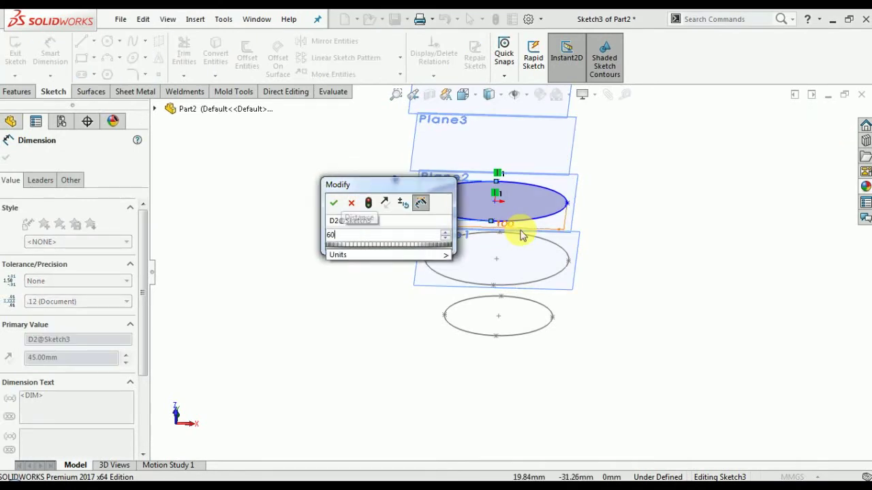
key(Return)
click(5, 158)
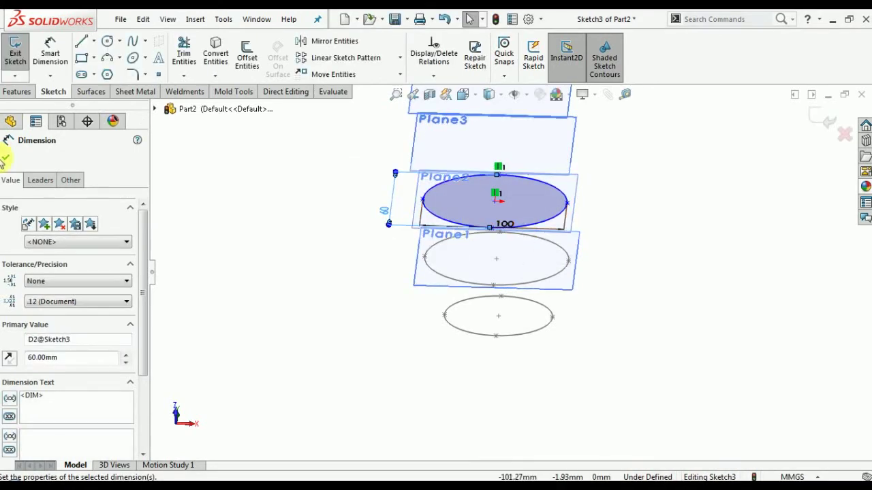
click(15, 53)
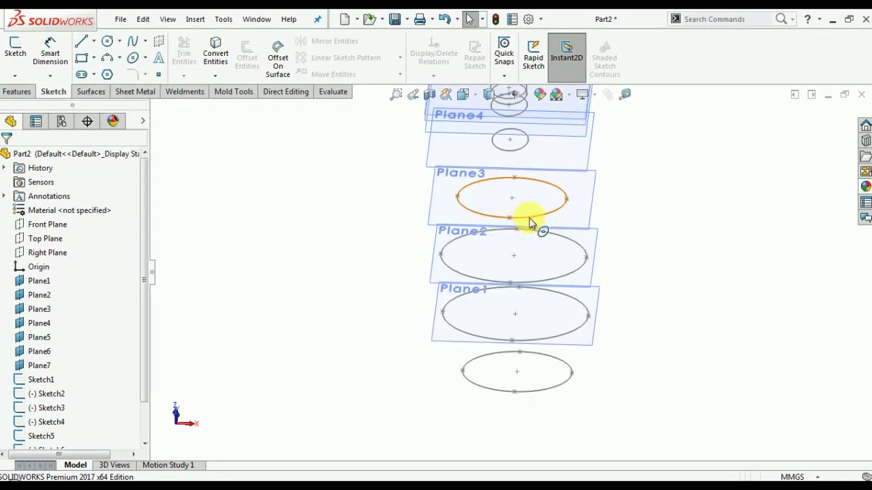
Step: Edit the ellipse sketch on Plane3, setting its long axis to 60 mm and reducing its short axis, and exit the sketch
click(529, 218)
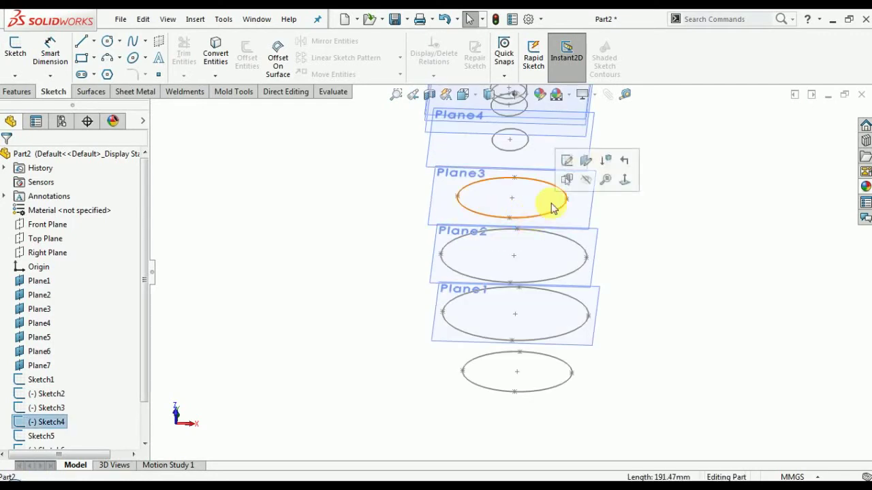
click(563, 167)
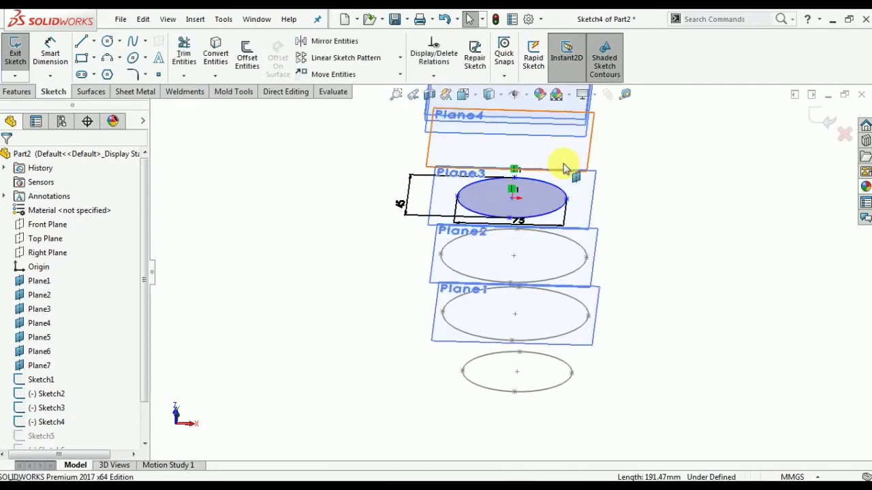
double_click(522, 226)
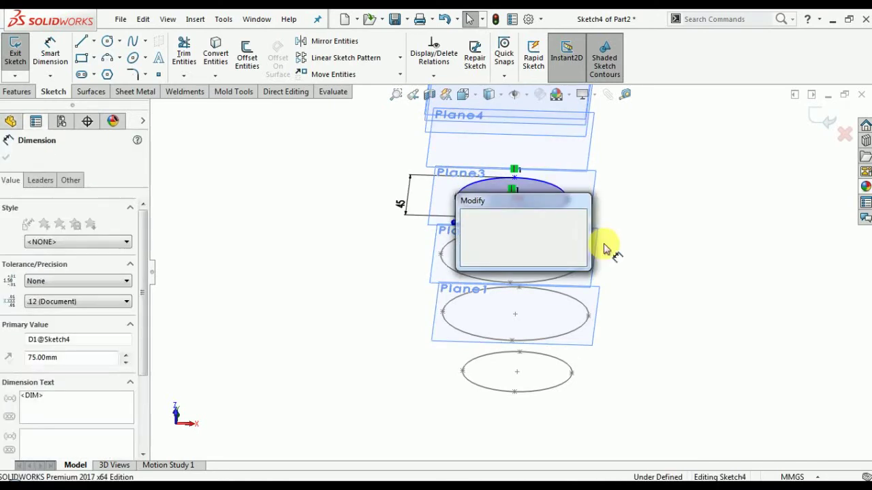
text(60)
key(Return)
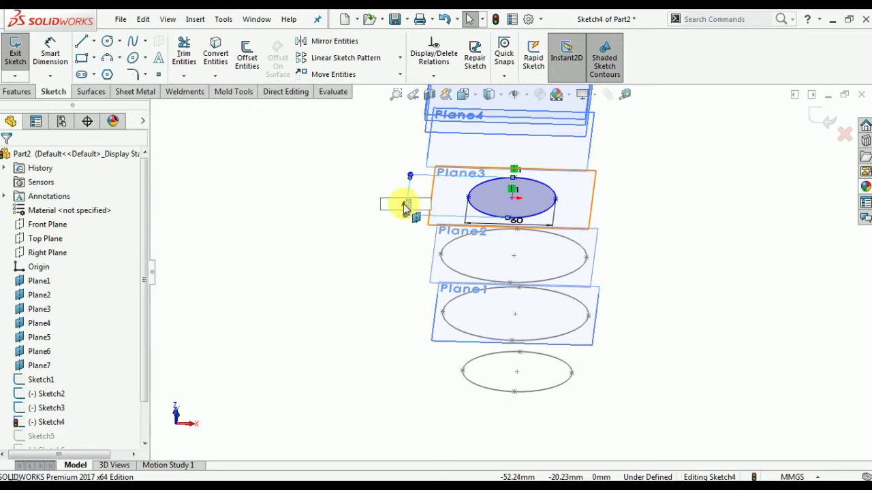
click(401, 204)
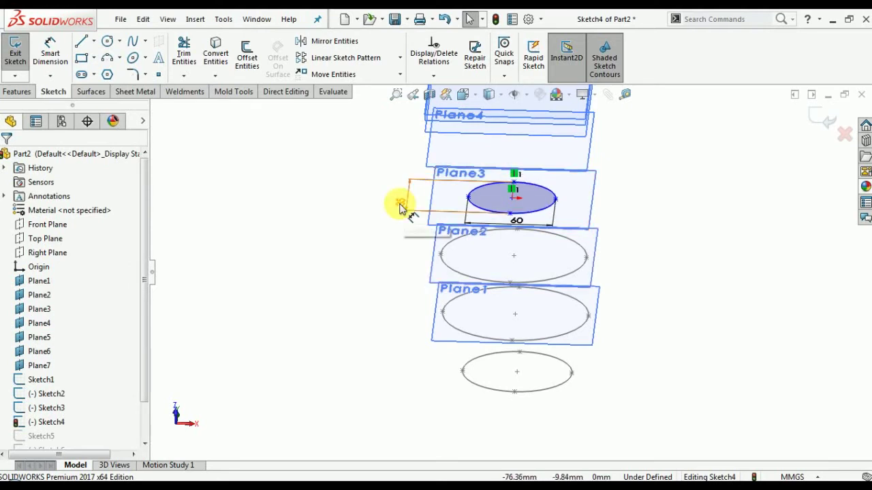
click(15, 55)
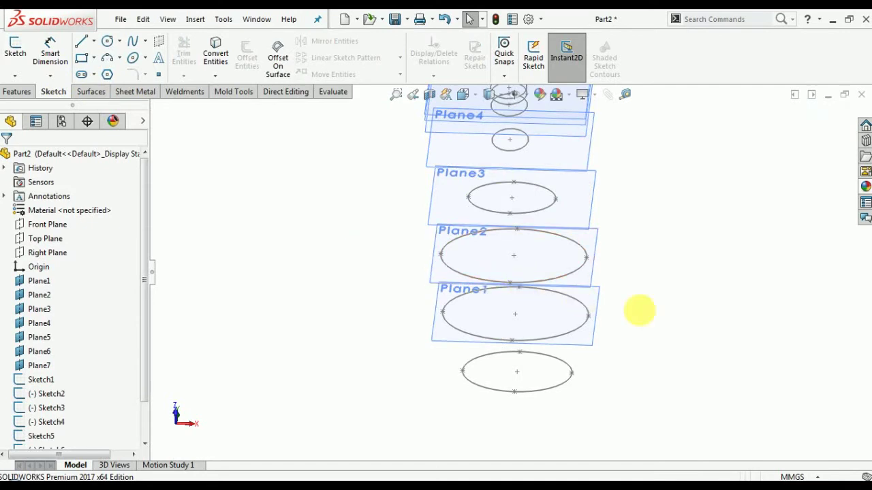
middle_drag(640, 308, 588, 284)
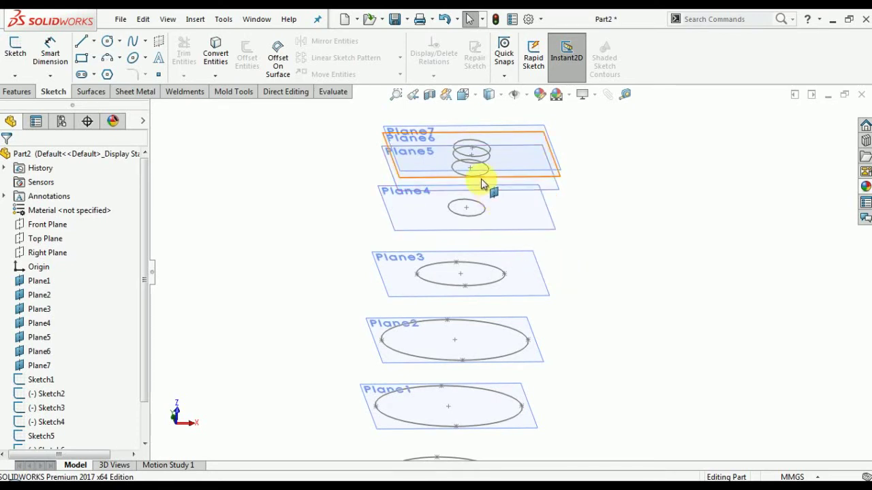
middle_drag(481, 177, 485, 171)
scroll(485, 171, down, 3)
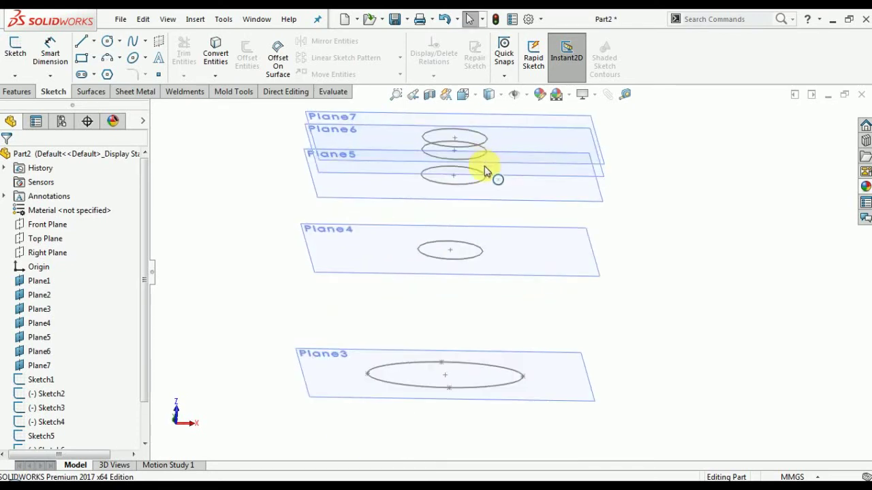
Step: Edit the circle sketch on Plane5, enlarge the circle's diameter, and exit the sketch
click(472, 185)
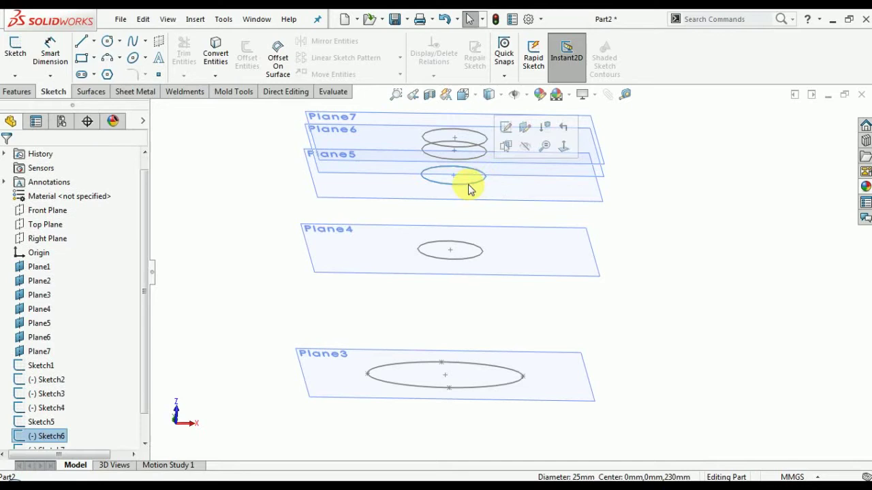
click(502, 133)
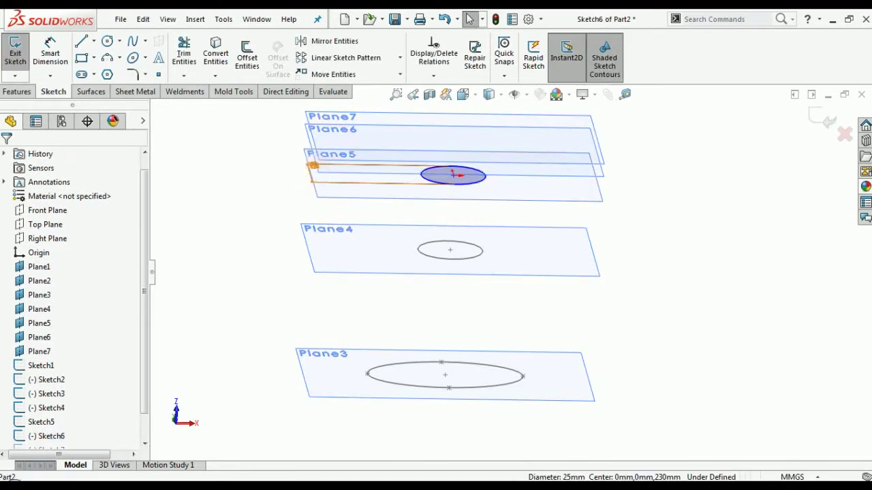
click(300, 172)
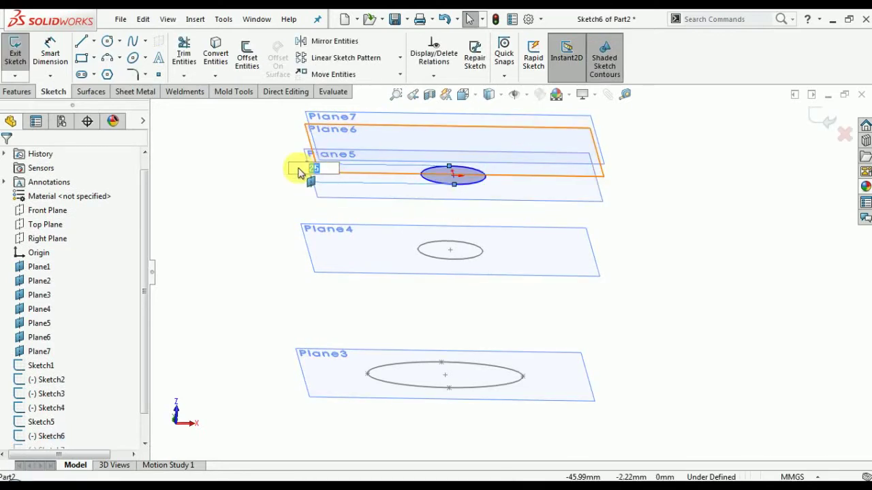
key(Return)
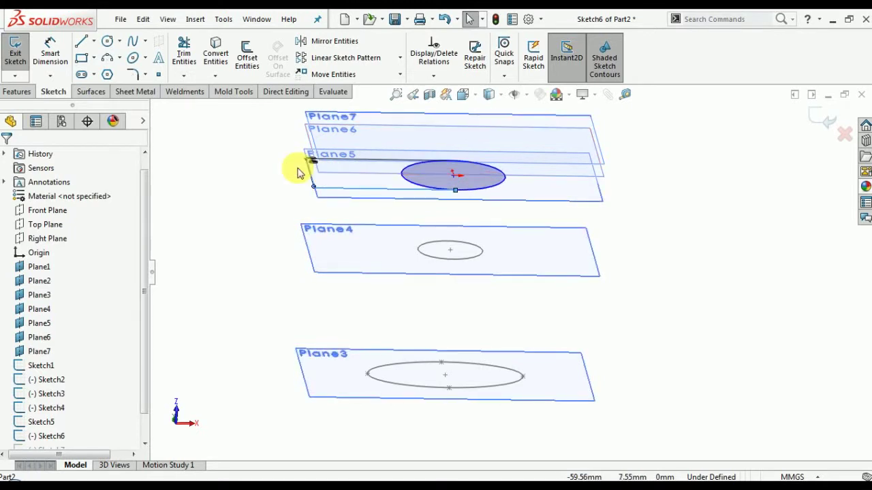
click(15, 55)
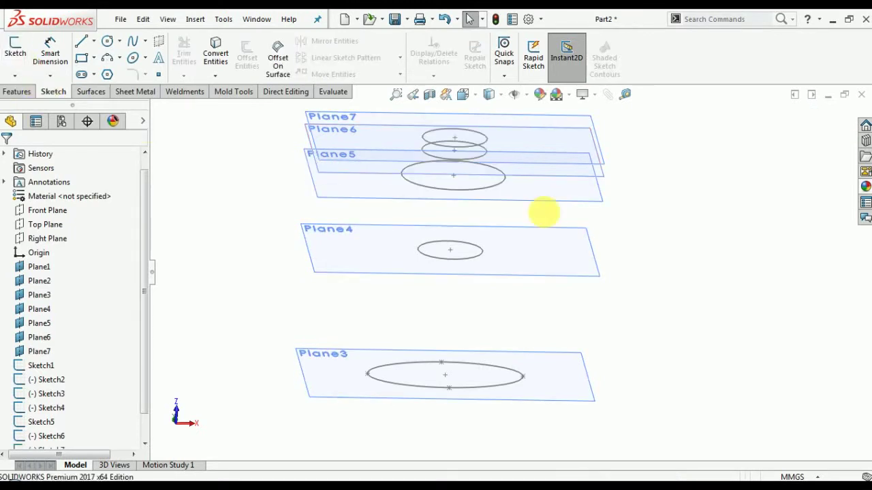
Step: Edit the circle sketch on Plane6, set the circle's diameter to 35 mm, and exit the sketch
middle_drag(609, 241, 628, 243)
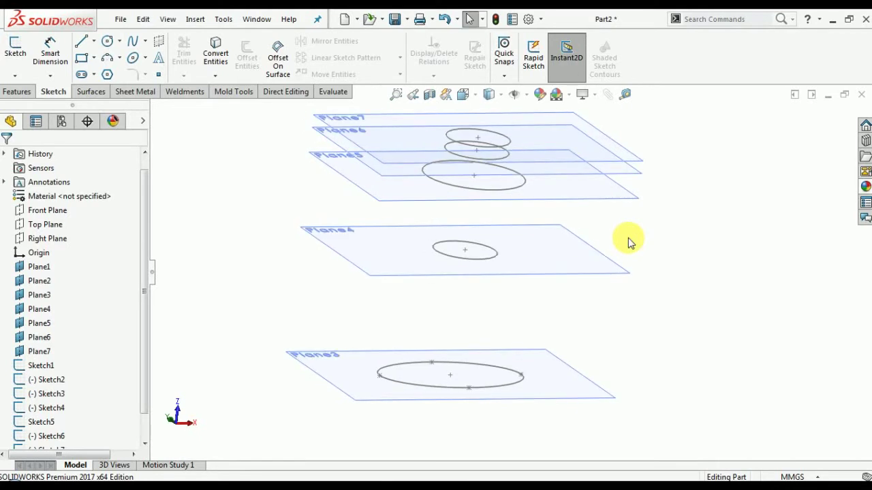
scroll(508, 181, down, 2)
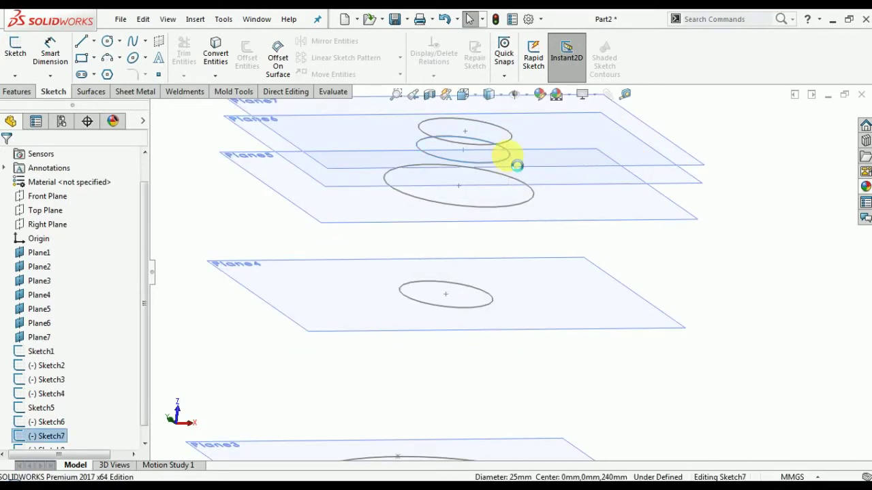
double_click(509, 156)
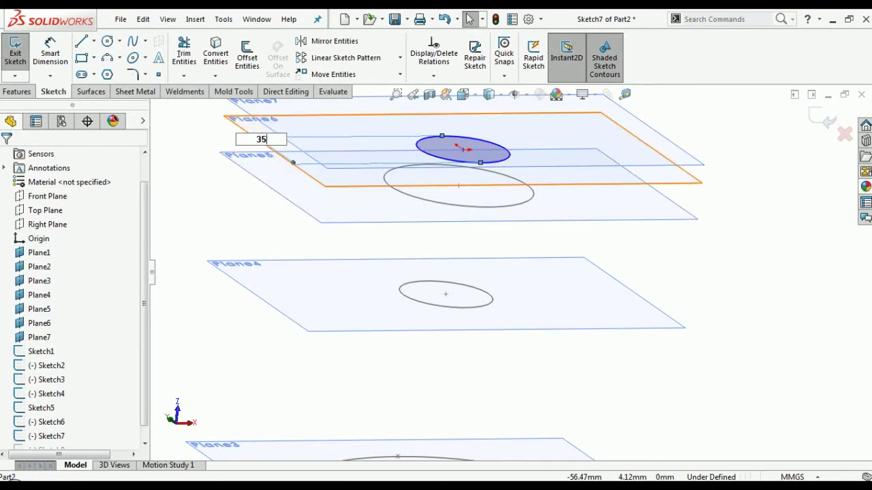
key(Return)
click(15, 51)
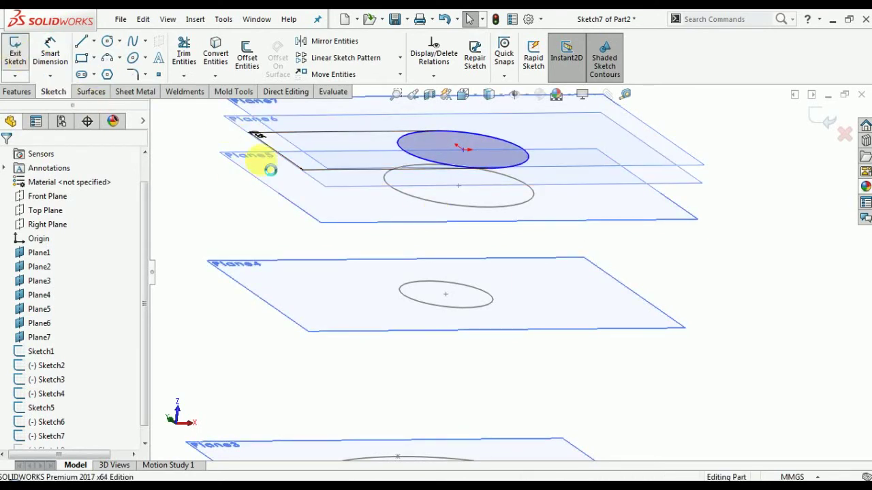
Step: Edit the circle sketch on Plane7, set the circle's diameter to 22 mm, and exit the sketch
mouse_move(742, 286)
middle_down()
mouse_move(543, 230)
mouse_move(515, 246)
mouse_move(500, 278)
mouse_move(506, 317)
mouse_move(481, 307)
middle_up()
scroll(455, 314, down, 3)
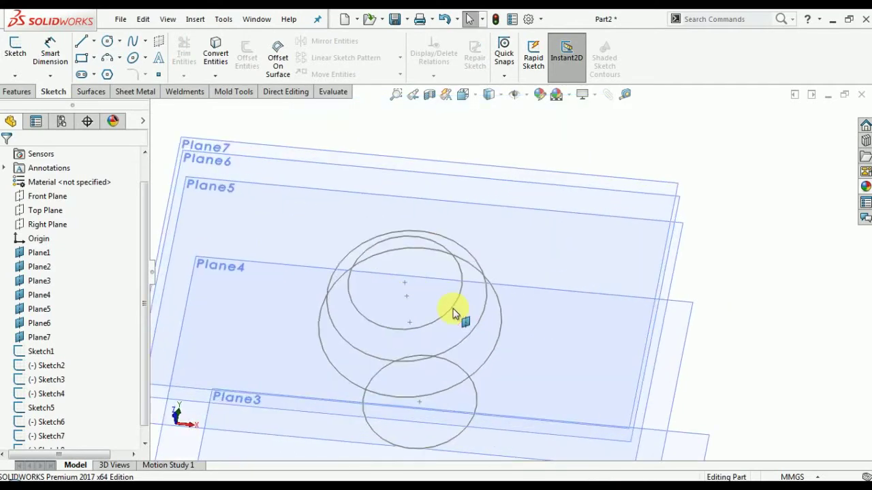
click(451, 312)
click(486, 251)
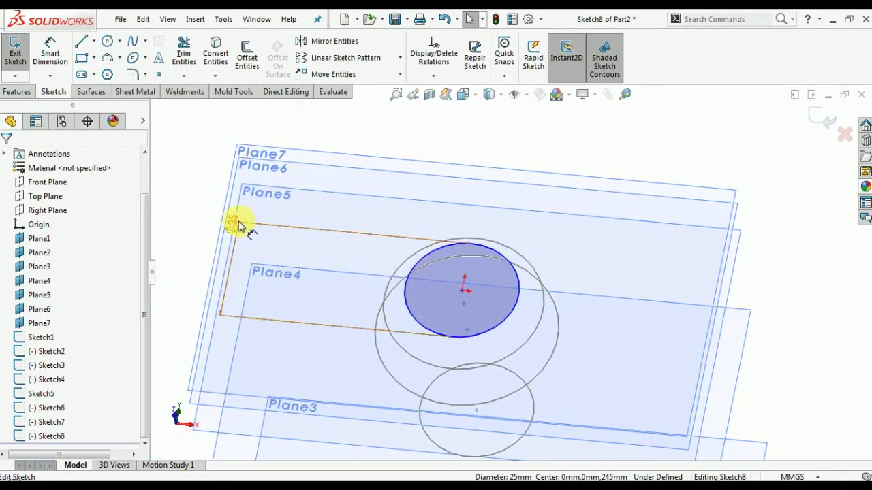
double_click(236, 224)
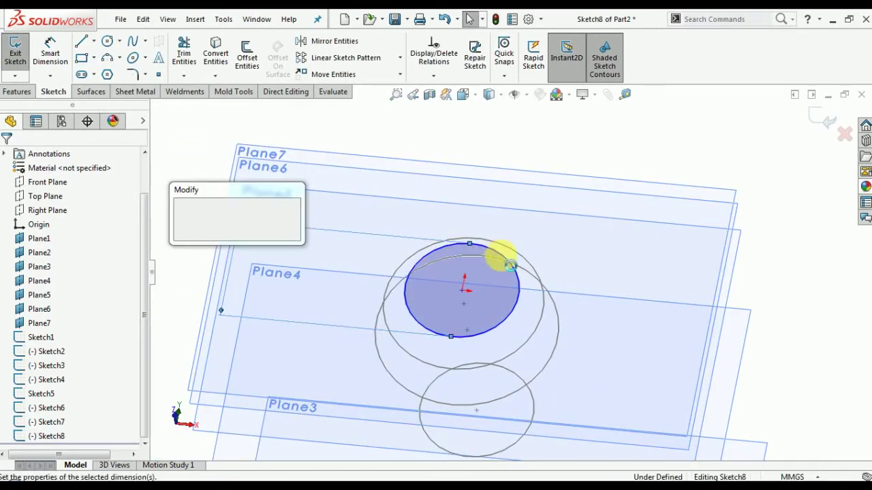
text(22)
key(Return)
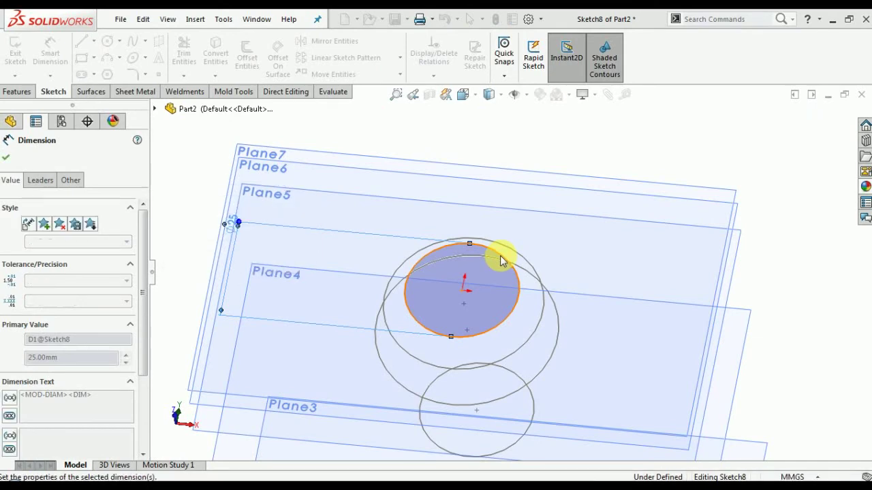
click(6, 158)
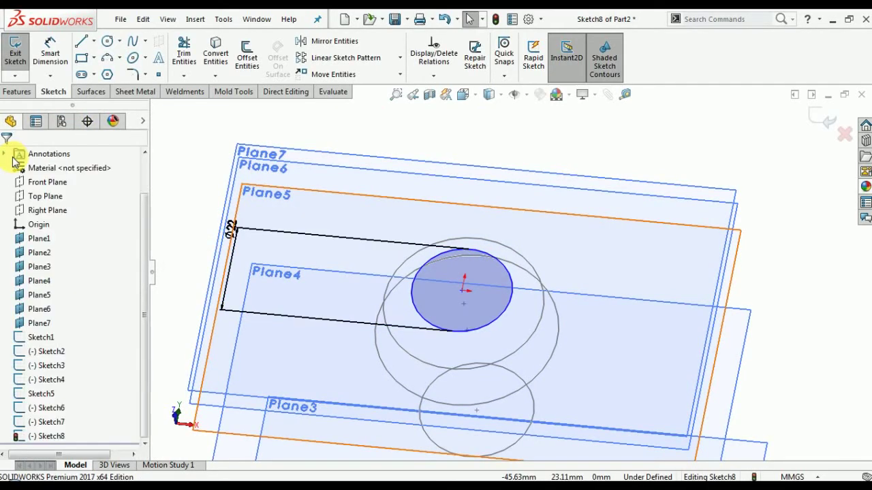
click(15, 55)
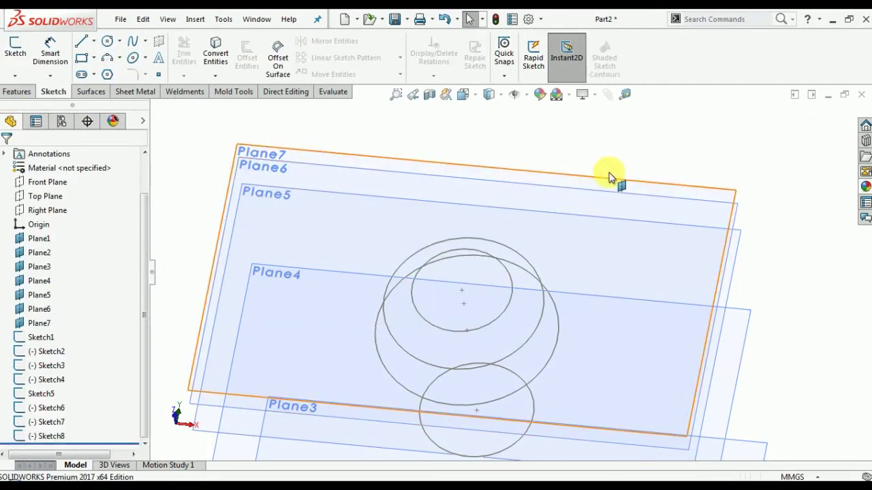
Step: Hide all the reference planes from Plane1 to Plane7
scroll(591, 267, up, 5)
mouse_move(553, 312)
middle_down()
mouse_move(576, 252)
mouse_move(570, 306)
mouse_move(551, 315)
mouse_move(536, 302)
mouse_move(538, 321)
middle_up()
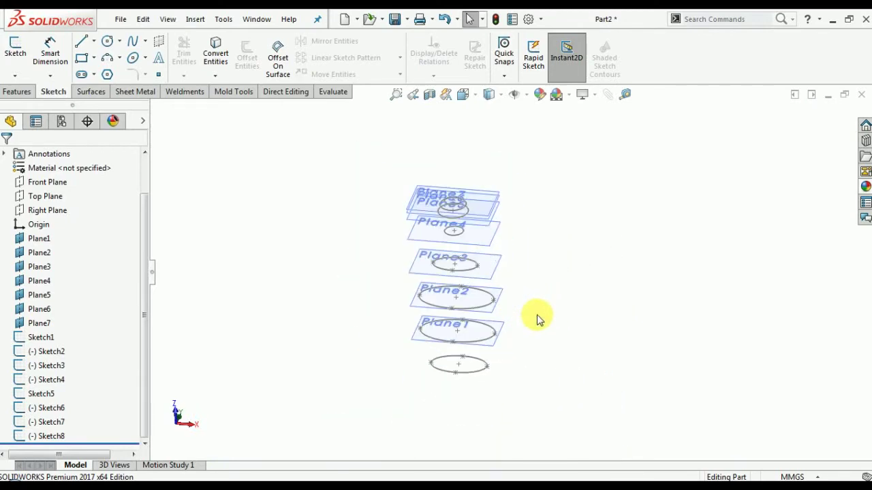
click(41, 239)
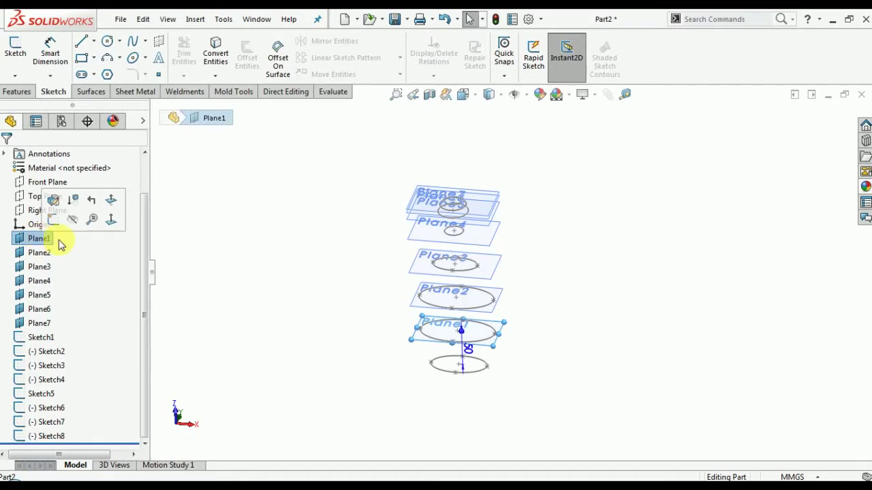
shift+click(41, 322)
click(60, 305)
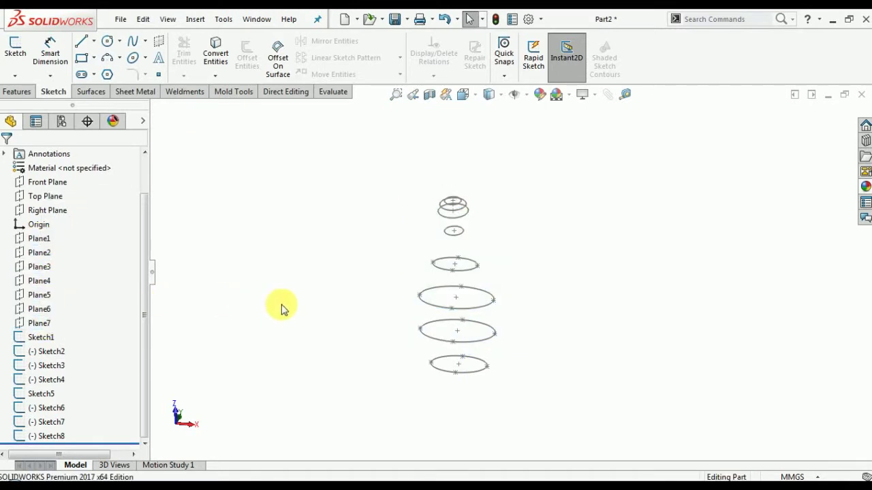
Step: Start a lofted surface and select the three lowest ellipses, Sketch1 to Sketch3, as profiles from the base upward
mouse_move(596, 264)
middle_down()
mouse_move(491, 258)
mouse_move(520, 208)
mouse_move(535, 235)
middle_up()
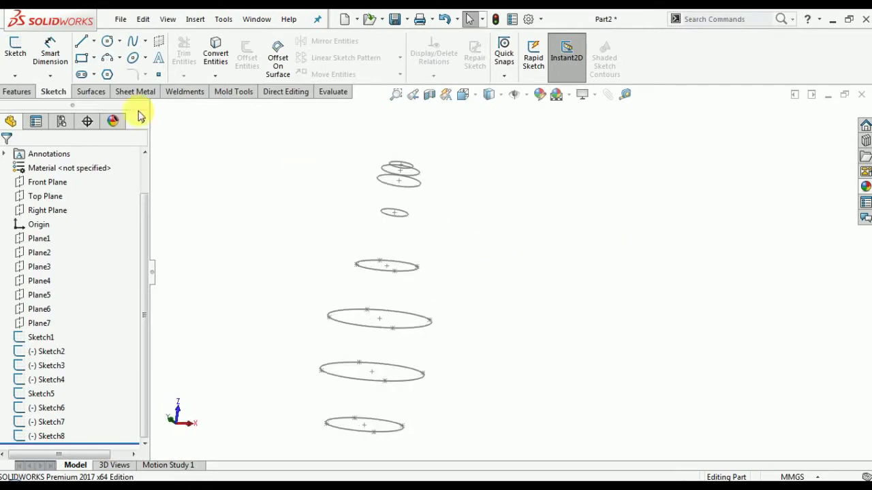
click(89, 93)
click(119, 58)
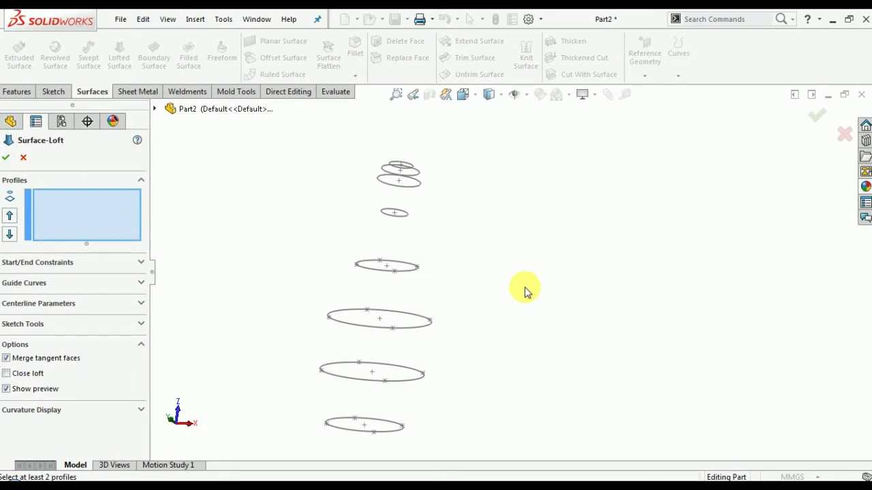
scroll(525, 292, up, 2)
click(366, 401)
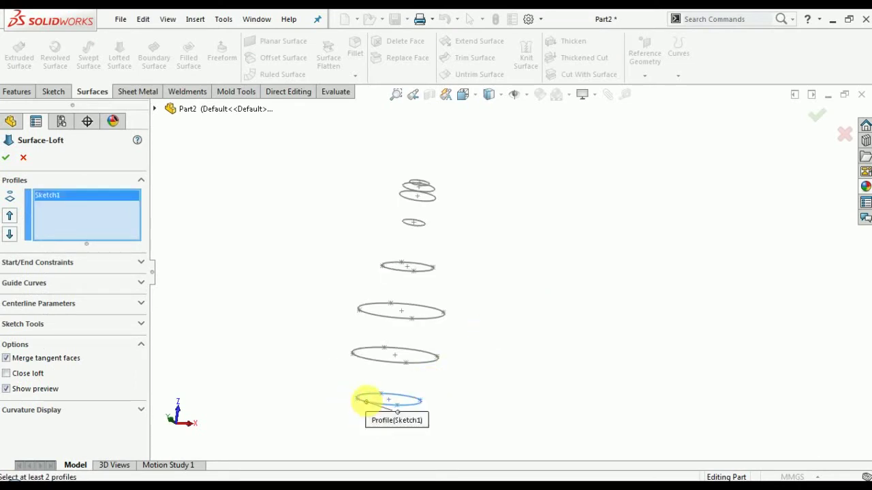
click(359, 359)
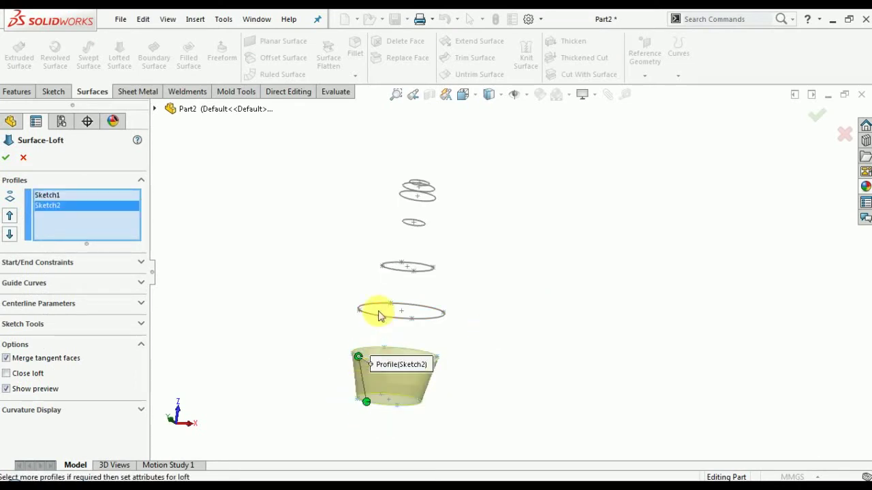
click(378, 317)
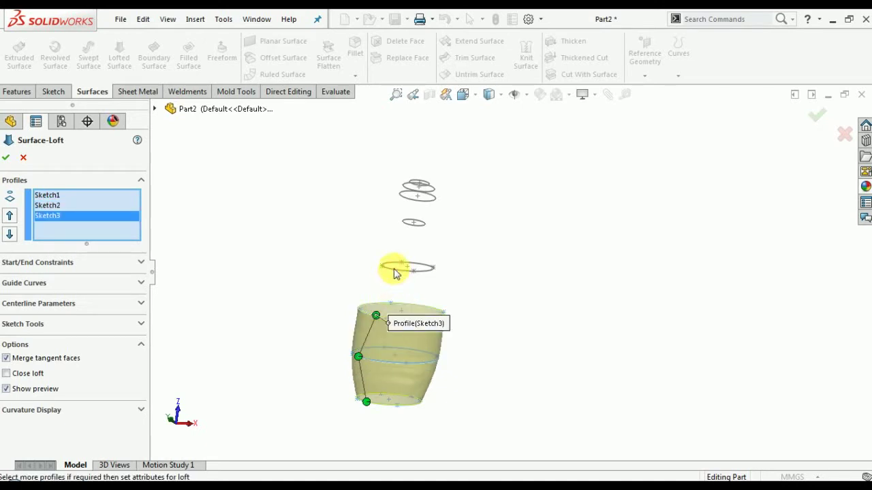
Step: Add the remaining profiles Sketch4 to Sketch8 to the surface loft in order up to the bottle's mouth
scroll(415, 241, down, 2)
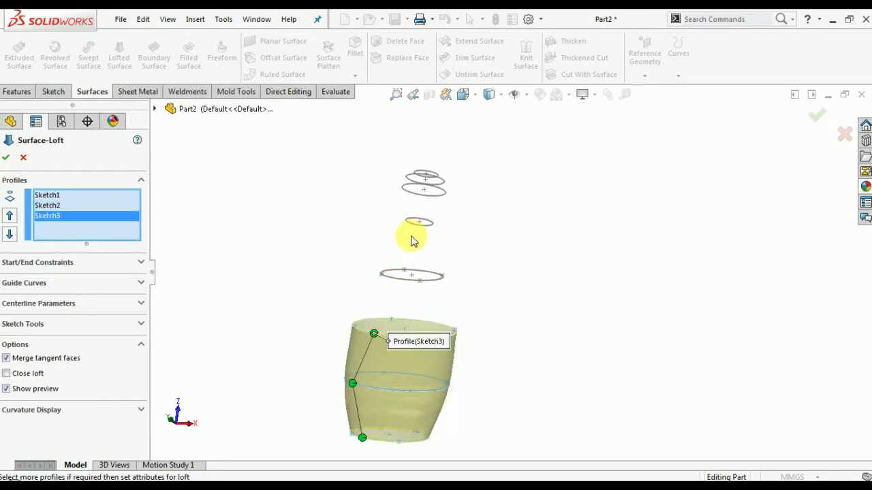
click(391, 282)
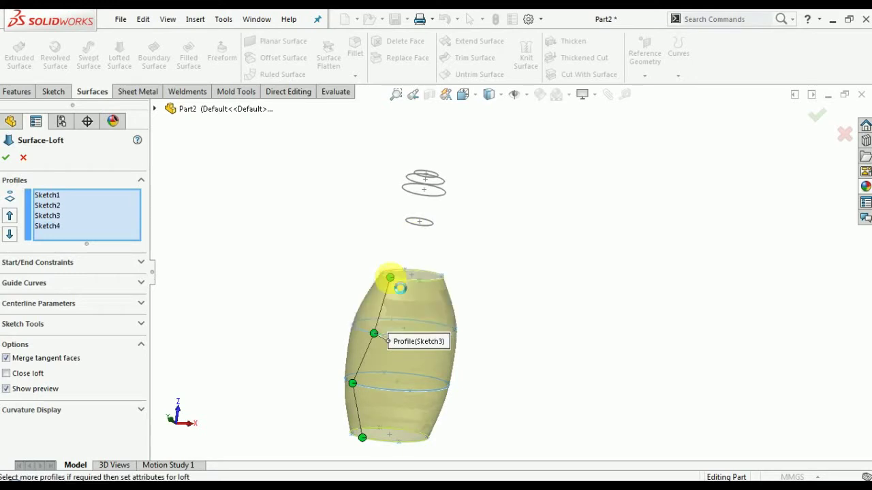
click(415, 227)
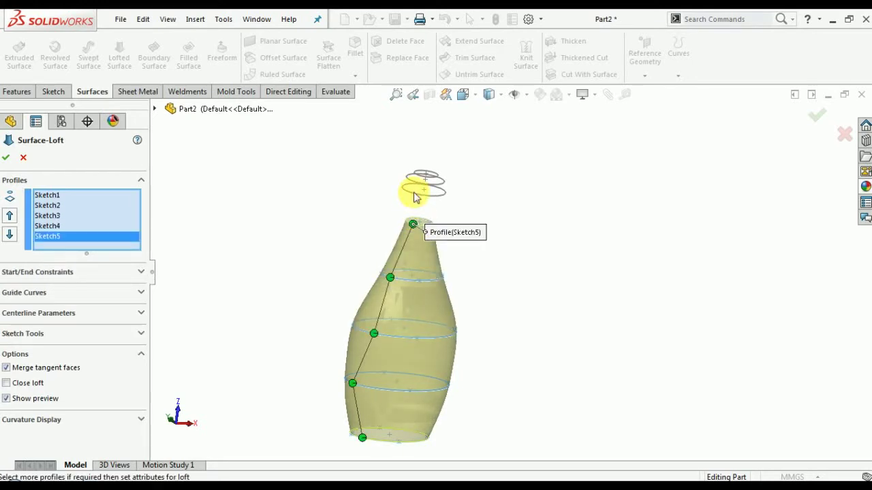
scroll(418, 179, down, 4)
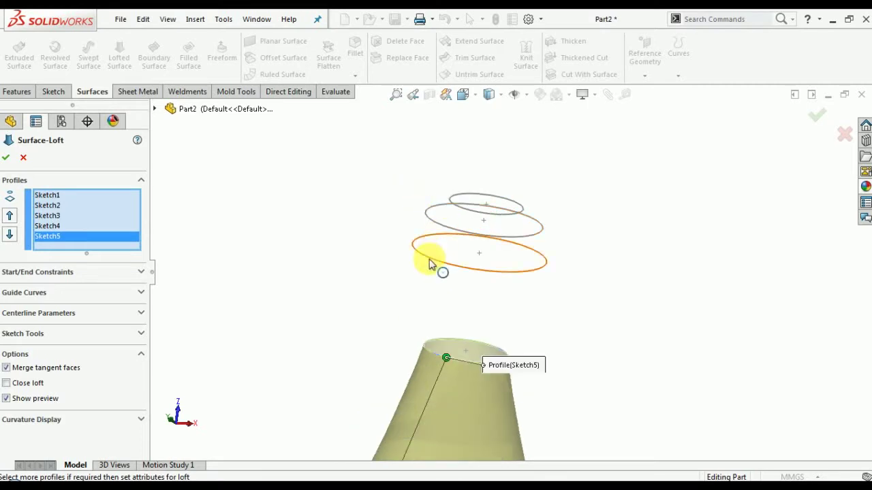
click(429, 264)
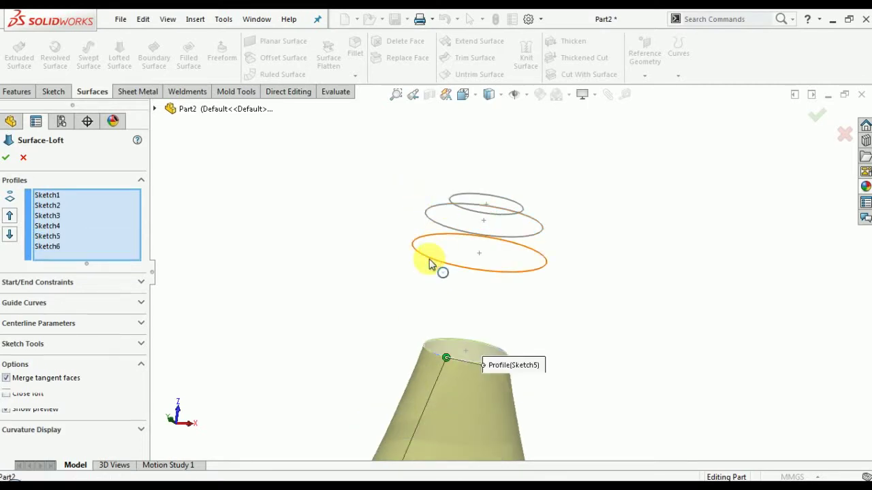
click(449, 208)
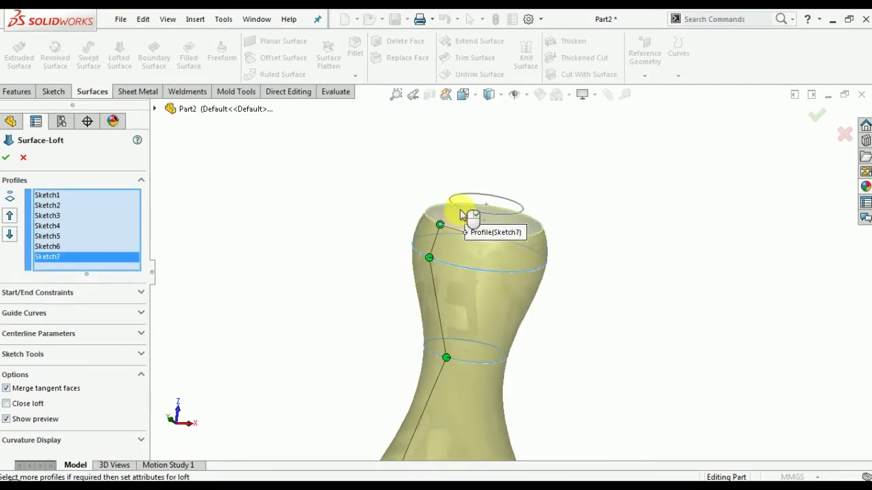
click(460, 208)
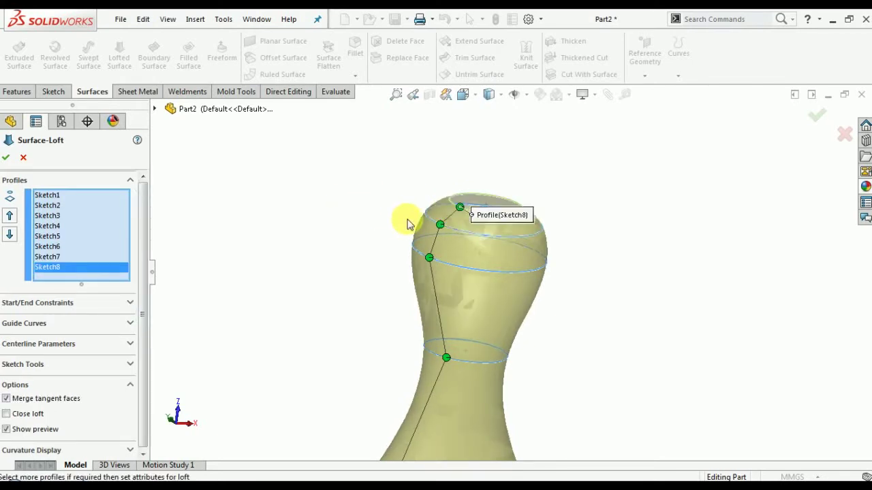
Step: Move the loft connector points on the lower and middle profiles out to the bottle's outline, viewing it from the bottom orientation
scroll(477, 252, up, 2)
scroll(511, 276, up, 2)
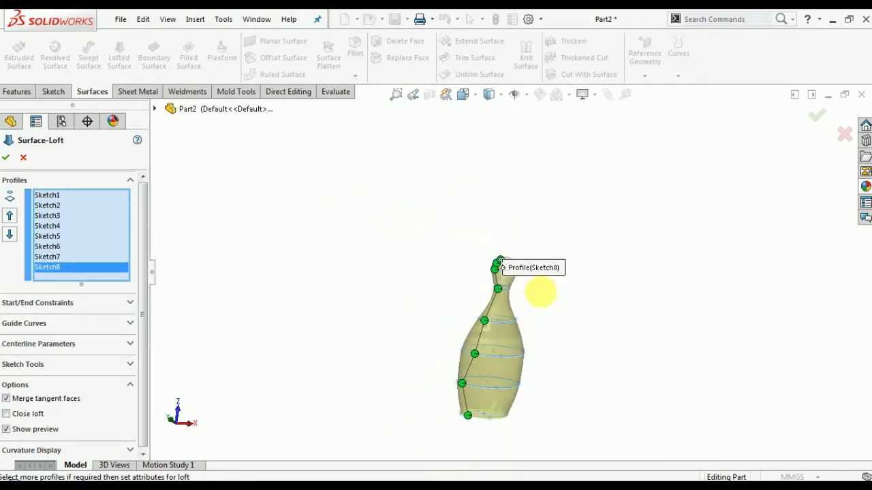
scroll(514, 326, up, 1)
middle_drag(512, 340, 479, 308)
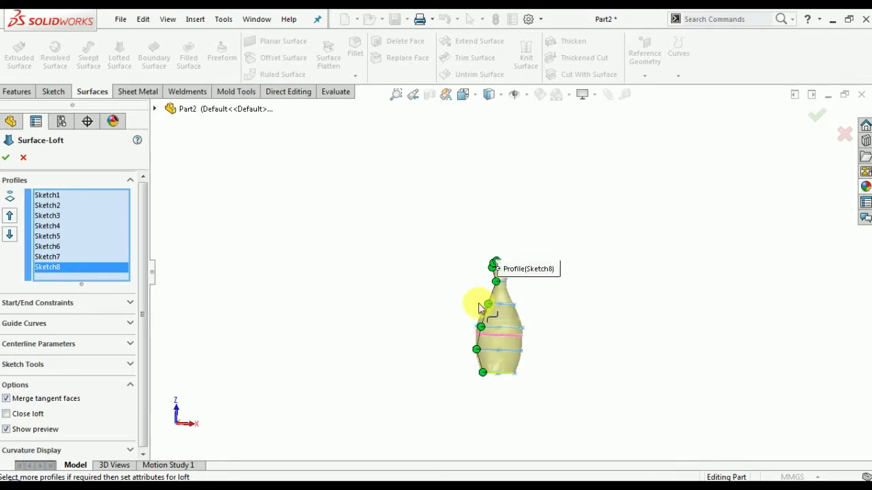
key(space)
click(504, 308)
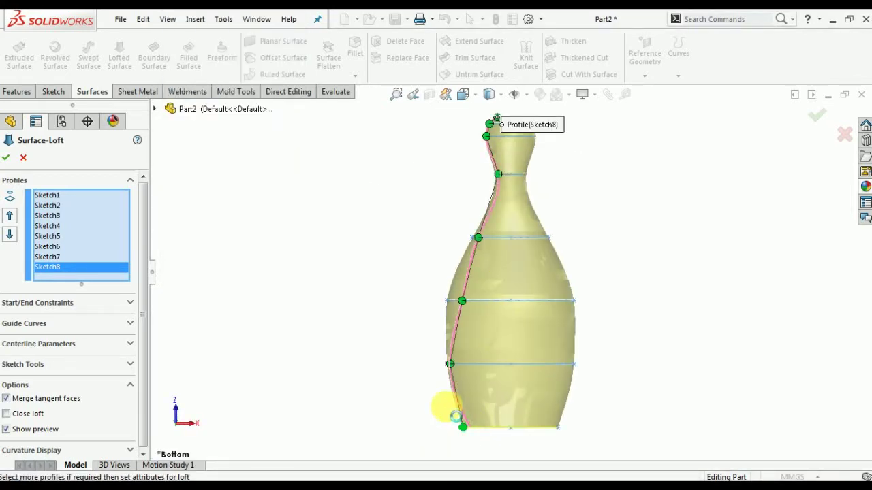
click(461, 302)
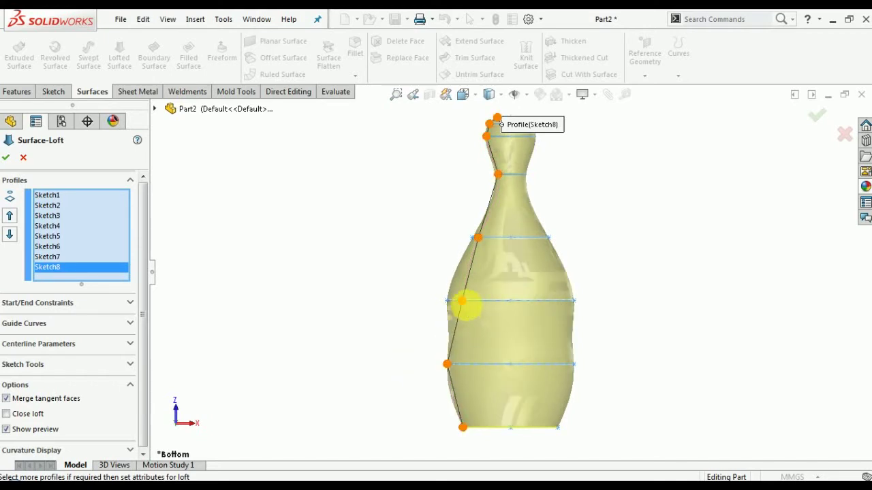
drag(460, 303, 411, 301)
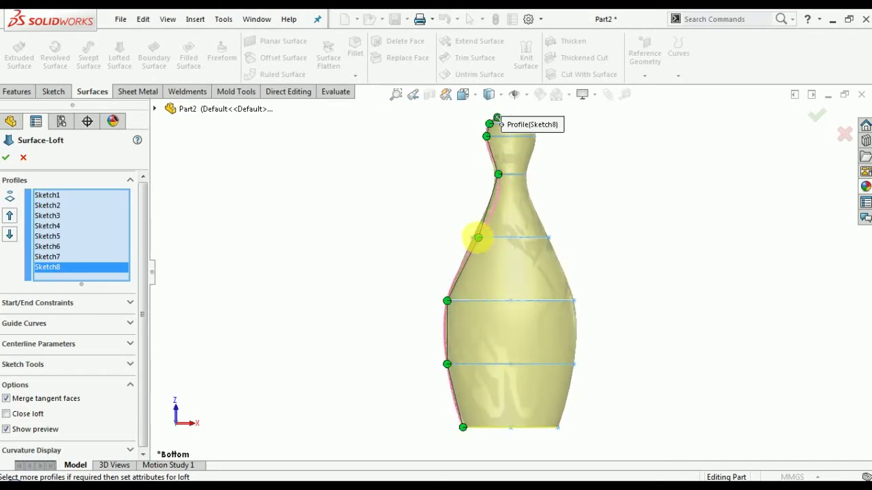
drag(478, 238, 463, 240)
drag(488, 179, 482, 175)
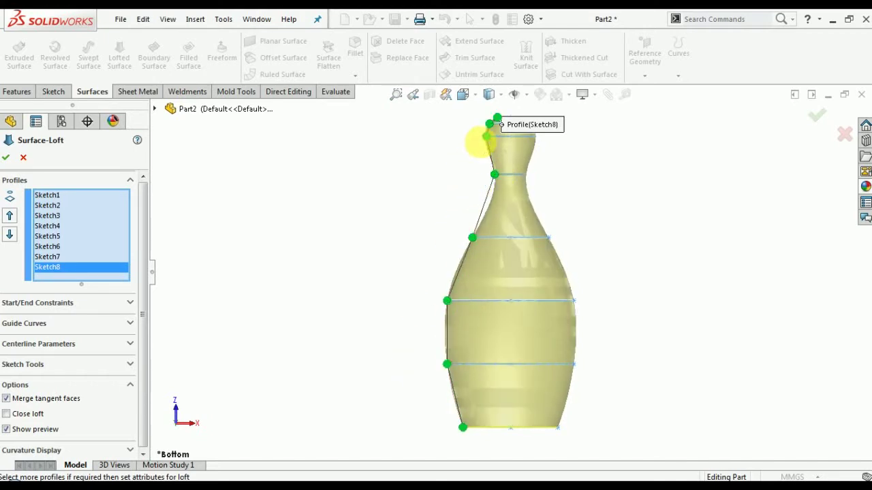
Step: Align the loft connector points on the profiles near the mouth with the bottle's outline and finish the surface loft
scroll(495, 147, down, 3)
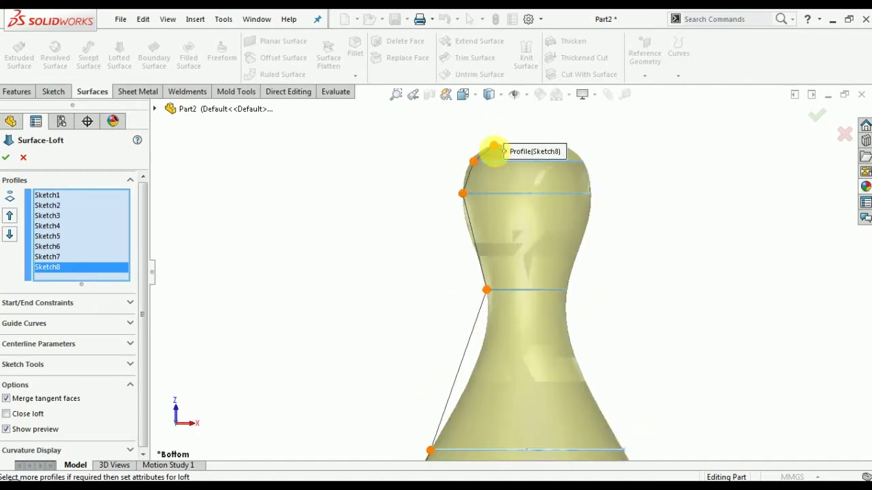
drag(446, 163, 450, 162)
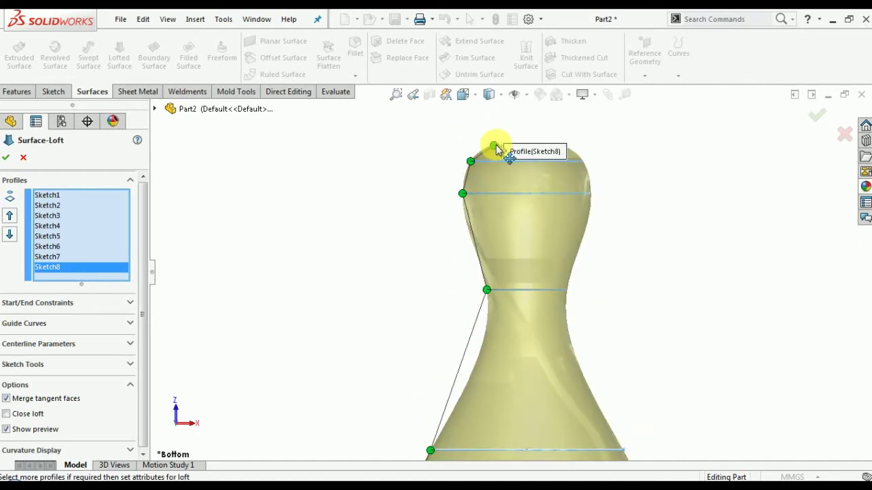
scroll(549, 225, up, 2)
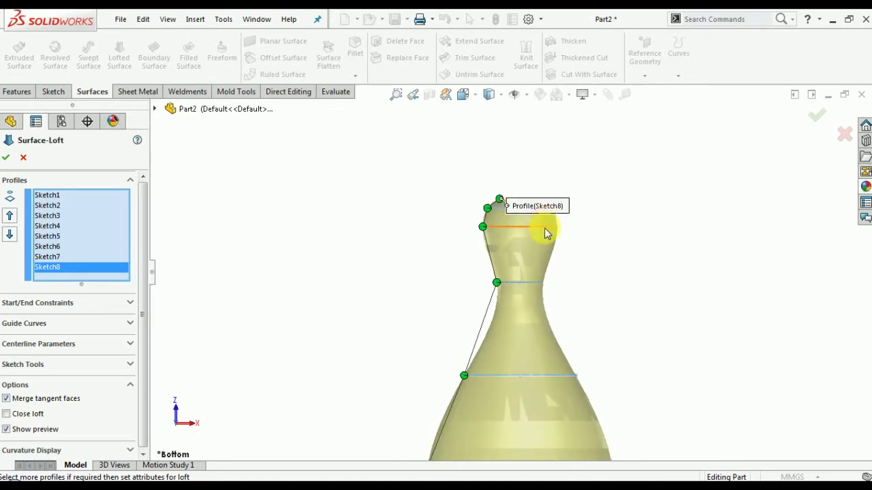
scroll(524, 330, up, 2)
click(6, 159)
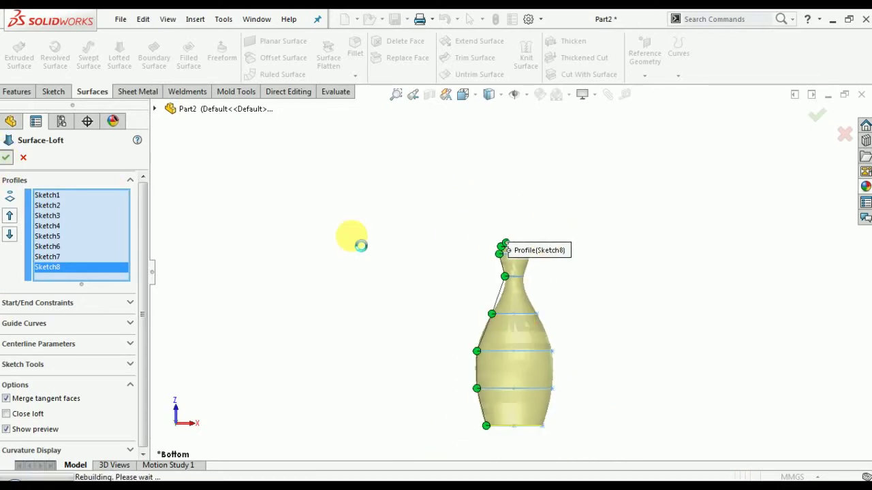
scroll(418, 263, up, 2)
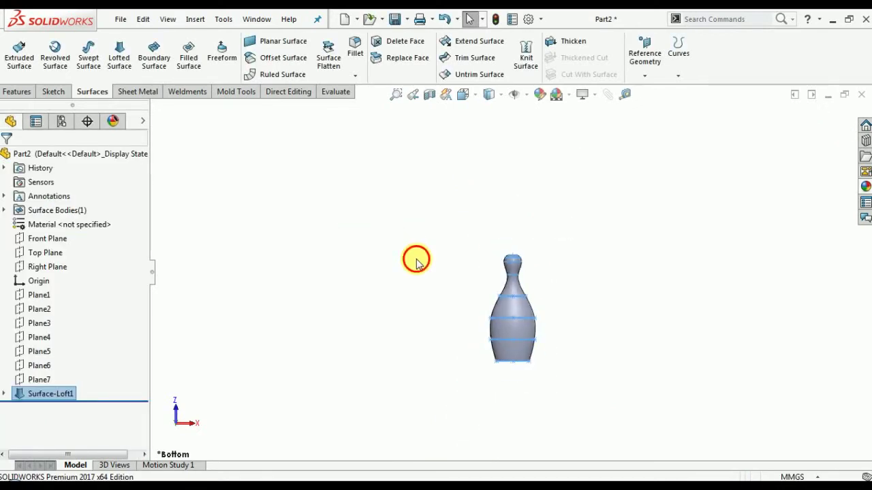
click(417, 263)
Step: Close the open base of the bottle with a planar surface bounded by the bottom edge
middle_drag(555, 306, 580, 287)
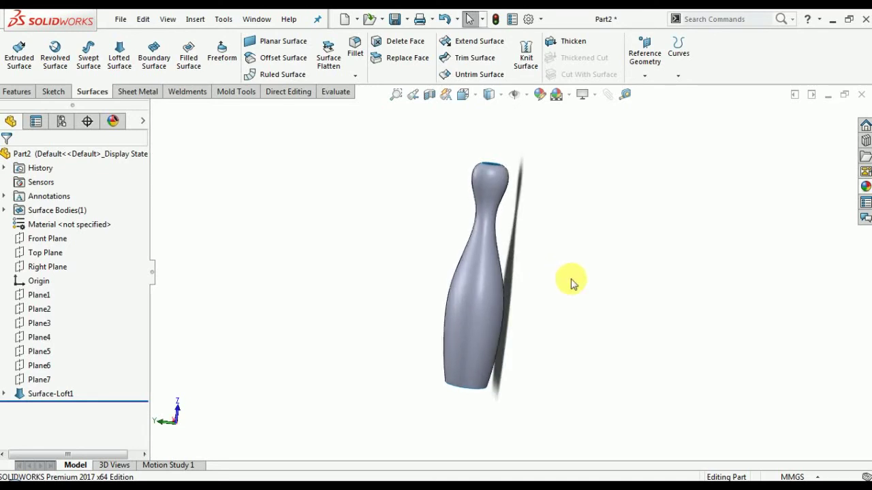
click(279, 43)
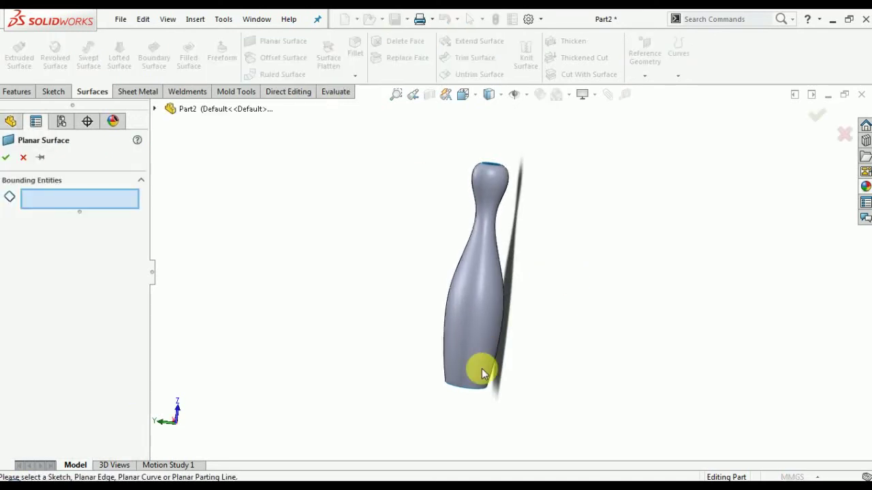
click(467, 385)
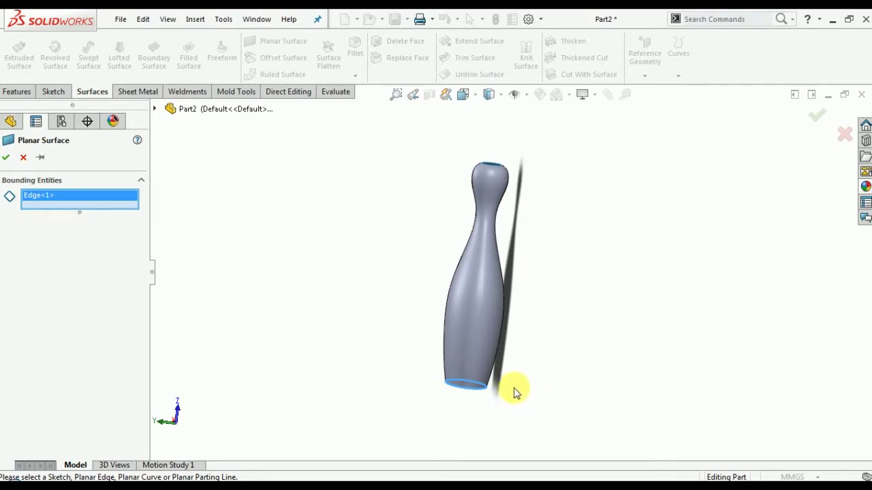
middle_drag(514, 393, 477, 334)
scroll(491, 327, down, 6)
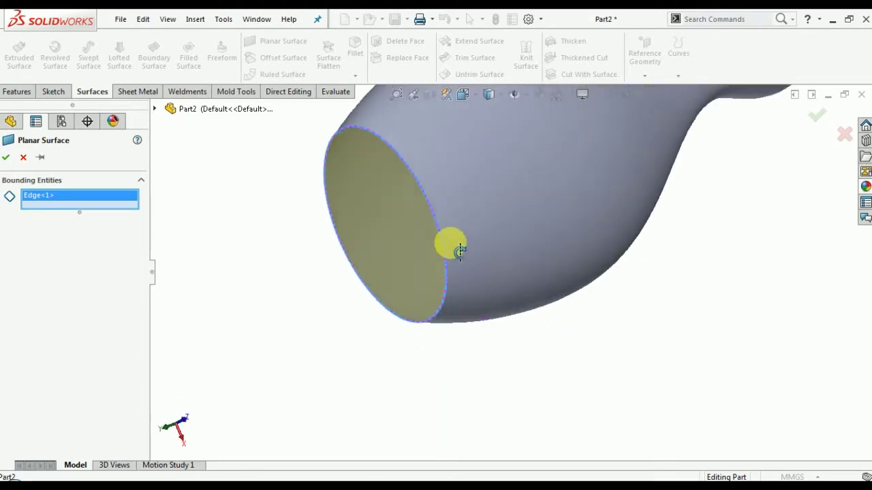
middle_drag(460, 250, 574, 311)
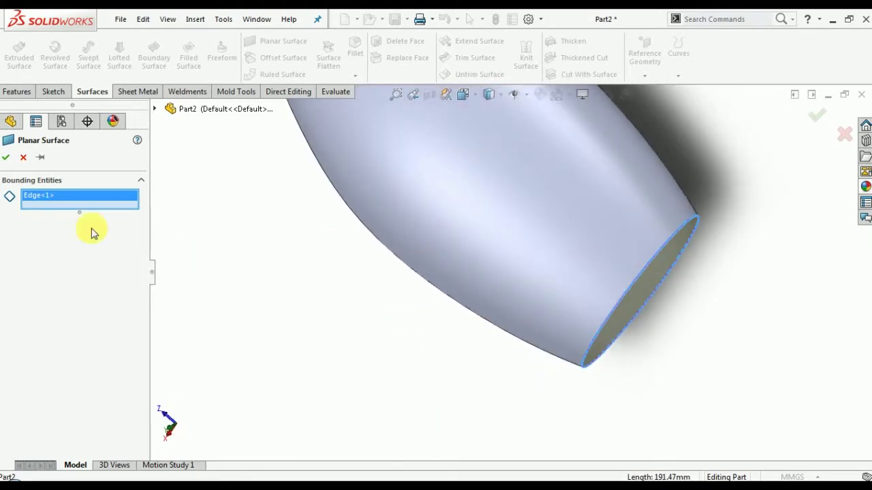
click(7, 157)
Step: Set the view to the bottom orientation and start a new sketch on the Top Plane
middle_drag(380, 276, 600, 320)
scroll(506, 317, down, 3)
scroll(553, 253, up, 2)
middle_drag(552, 253, 512, 266)
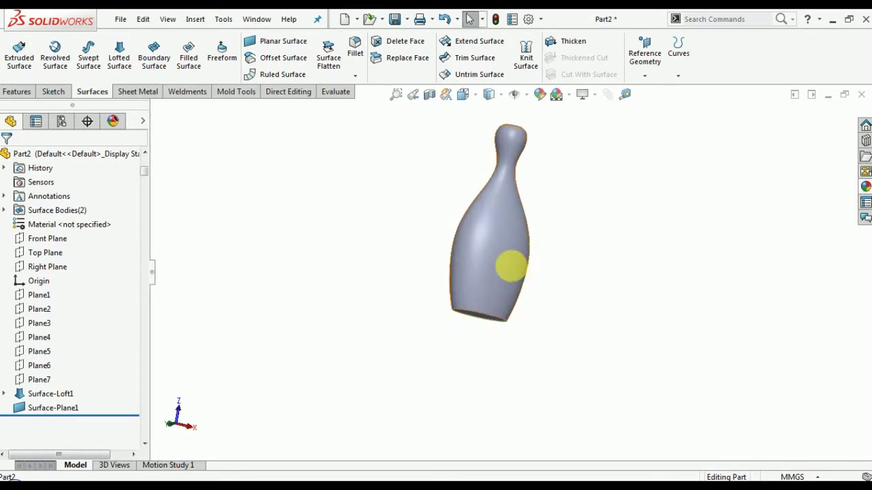
click(521, 266)
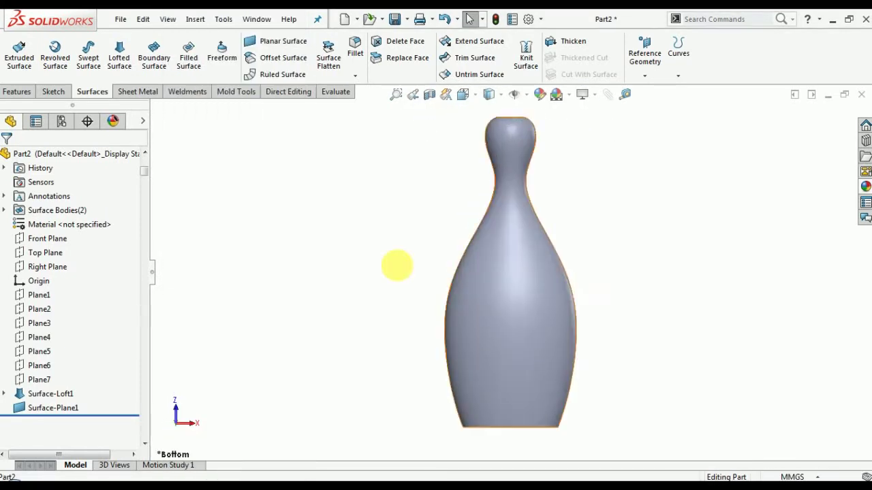
click(46, 252)
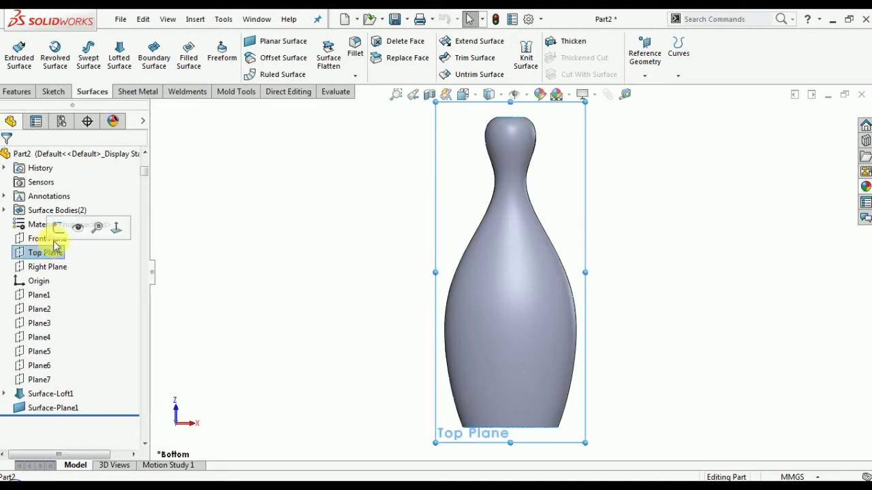
click(63, 229)
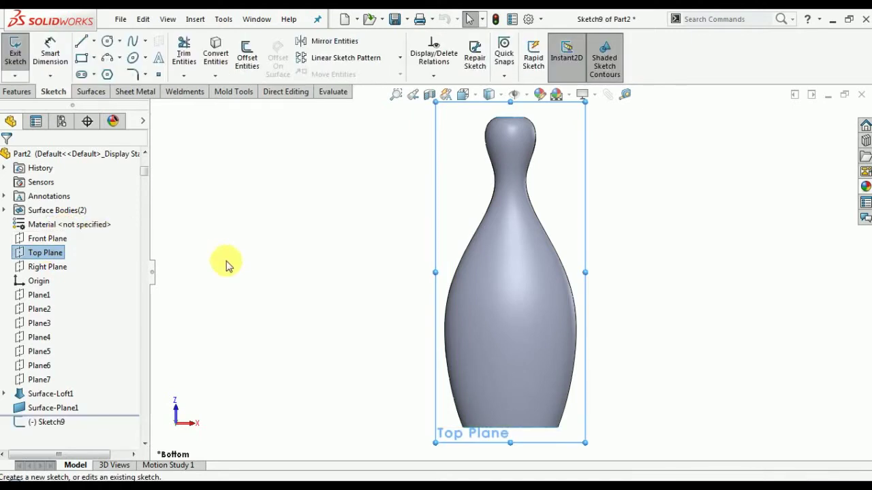
click(80, 42)
scroll(504, 403, down, 3)
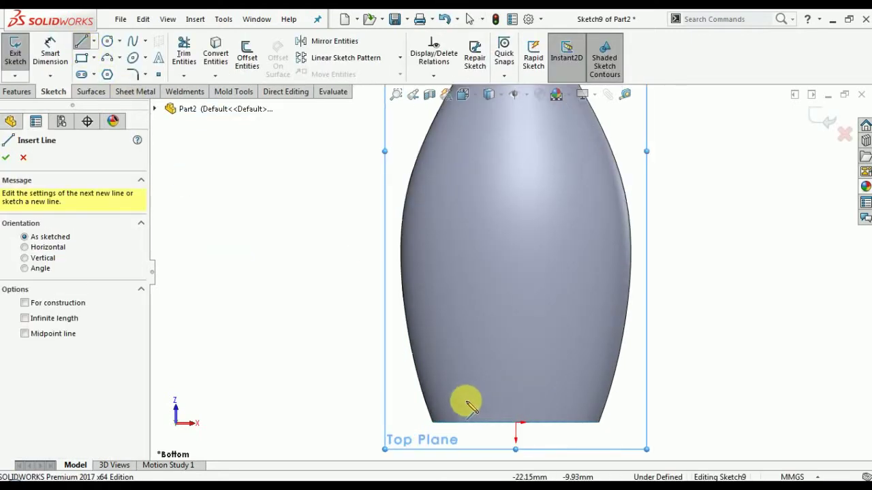
drag(462, 402, 553, 401)
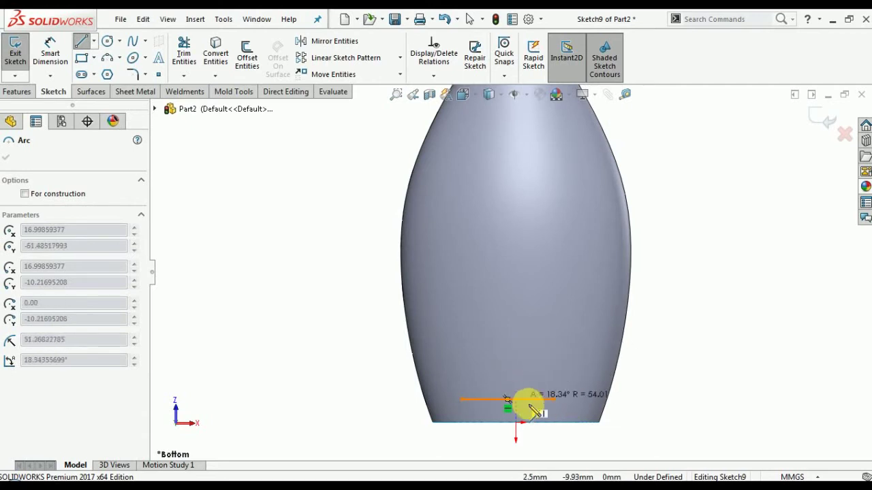
key(Escape)
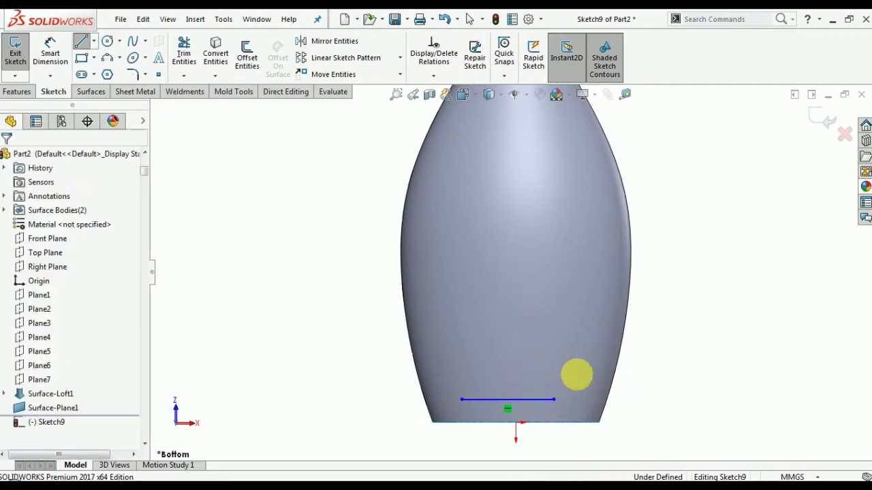
key(ctrl+z)
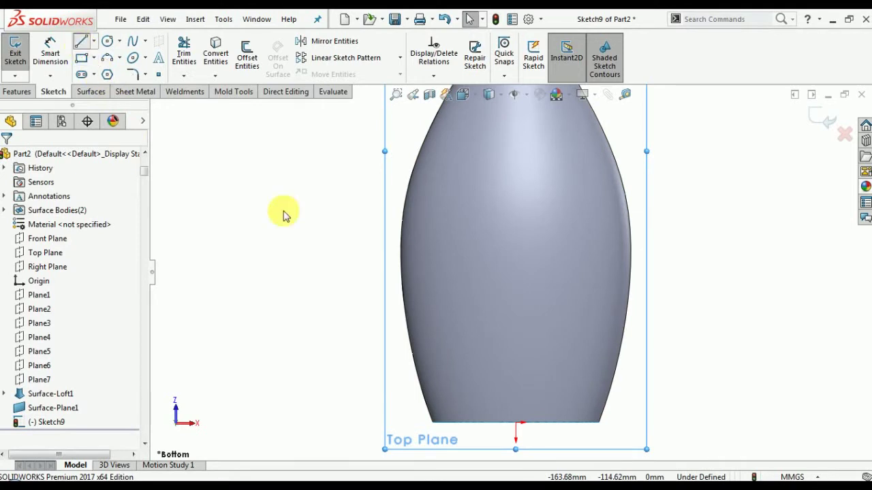
Step: Try sketching a horizontal line near the bottle's base continued by a tangent arc of about 9.3 mm radius, and undo it
key(l)
click(465, 400)
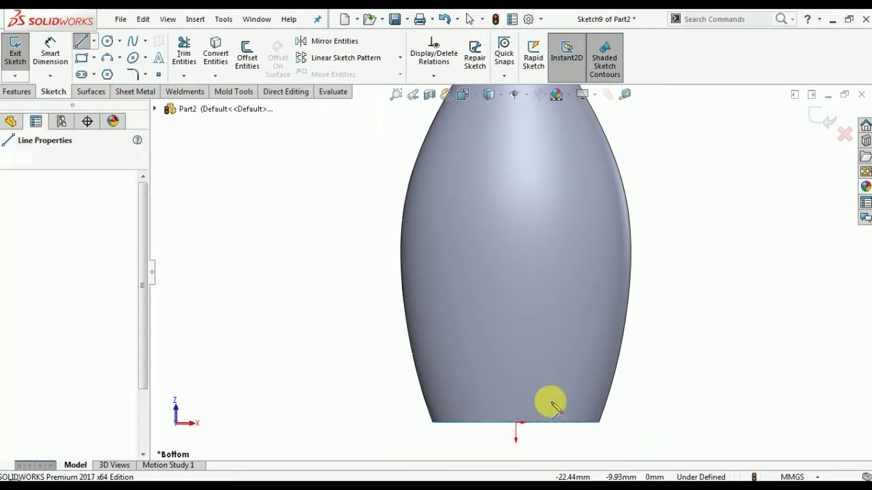
click(553, 399)
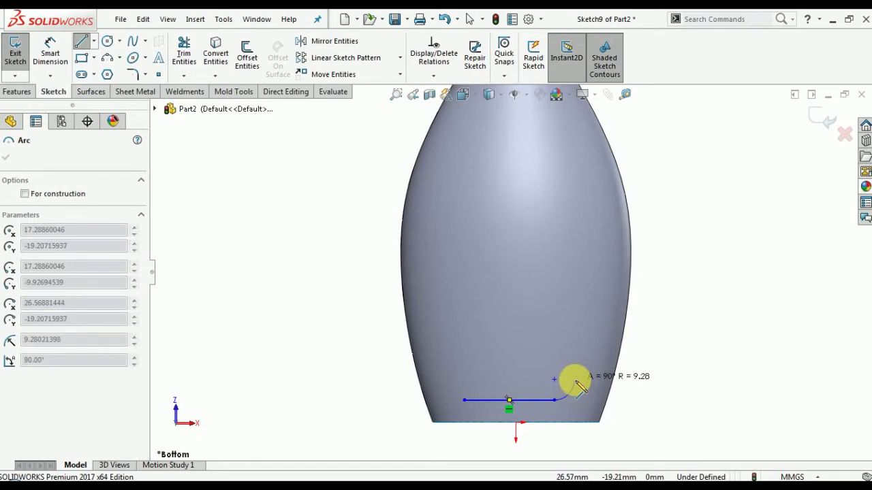
key(a)
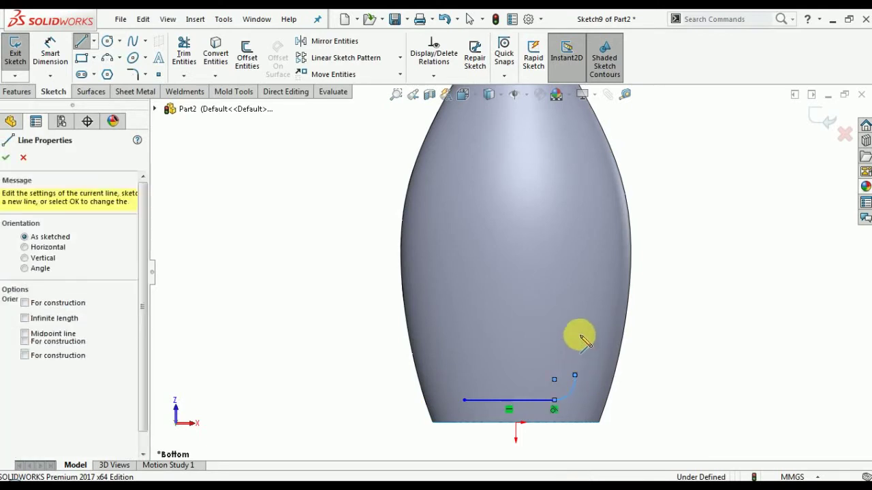
click(583, 353)
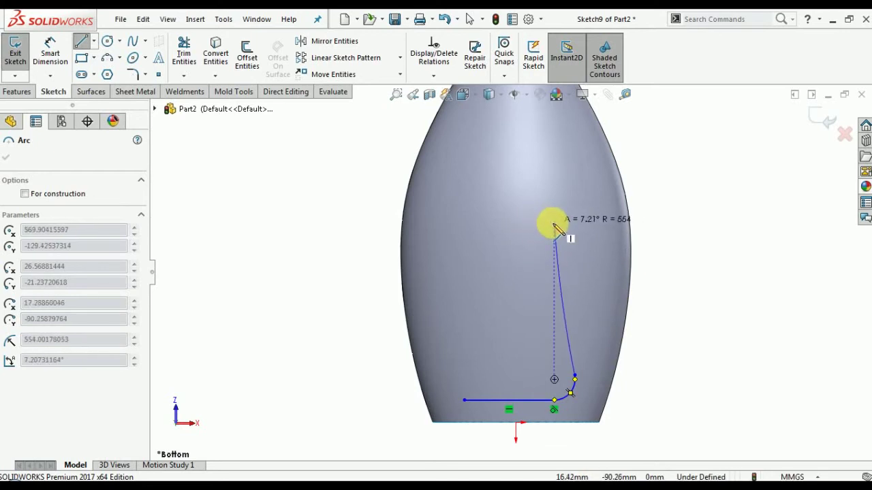
key(Escape)
key(ctrl+z)
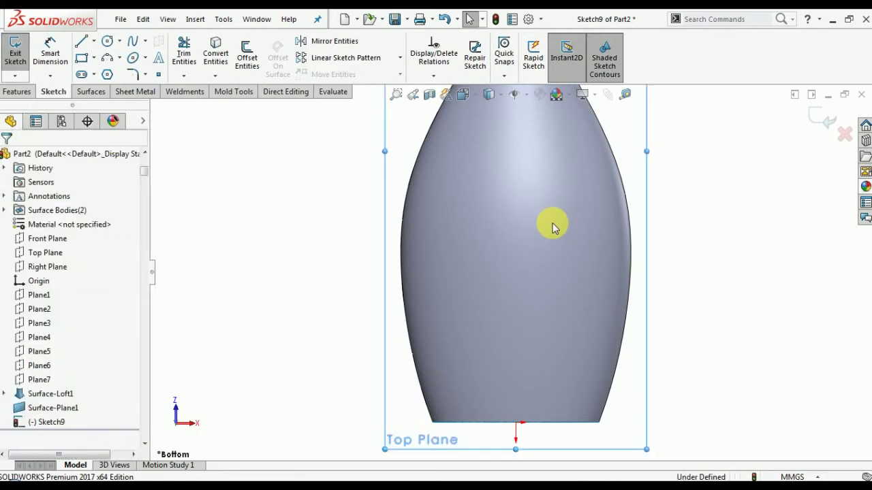
click(82, 42)
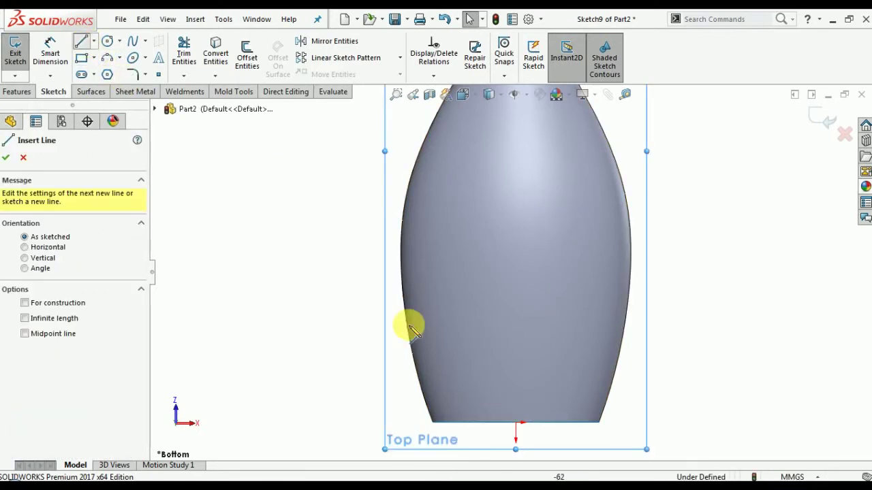
click(460, 396)
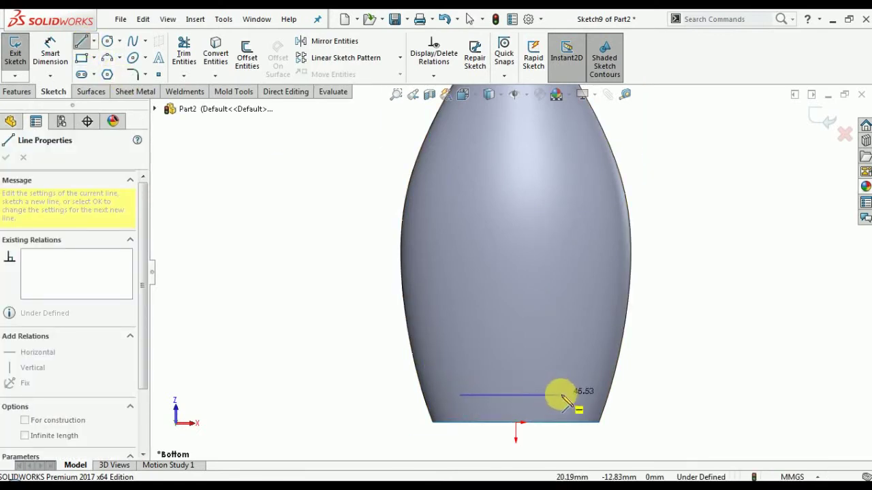
key(Escape)
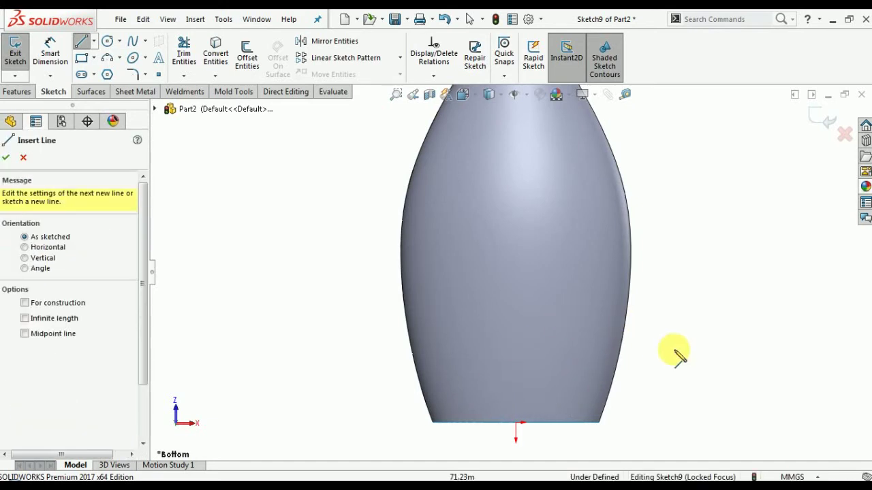
key(Escape)
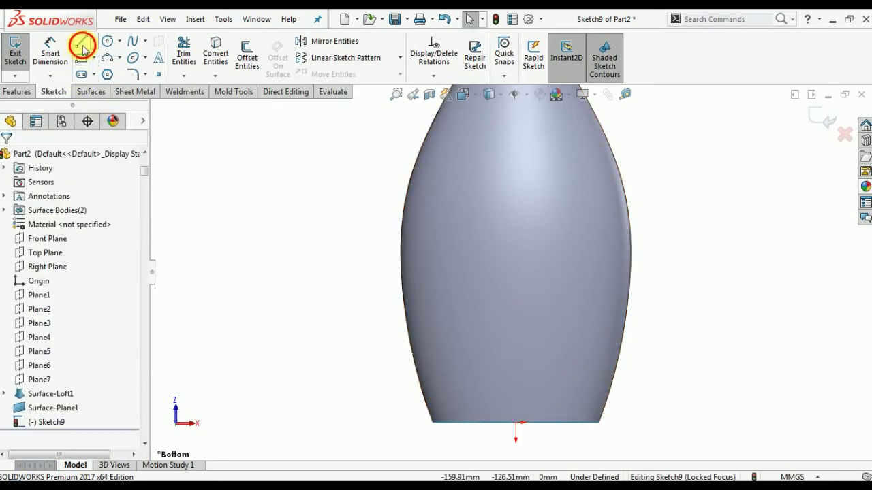
Step: Sketch a horizontal line about 48 mm long near the bottle's base, continued by a small tangent corner arc and a long tangent arc up the right side
click(82, 47)
click(463, 389)
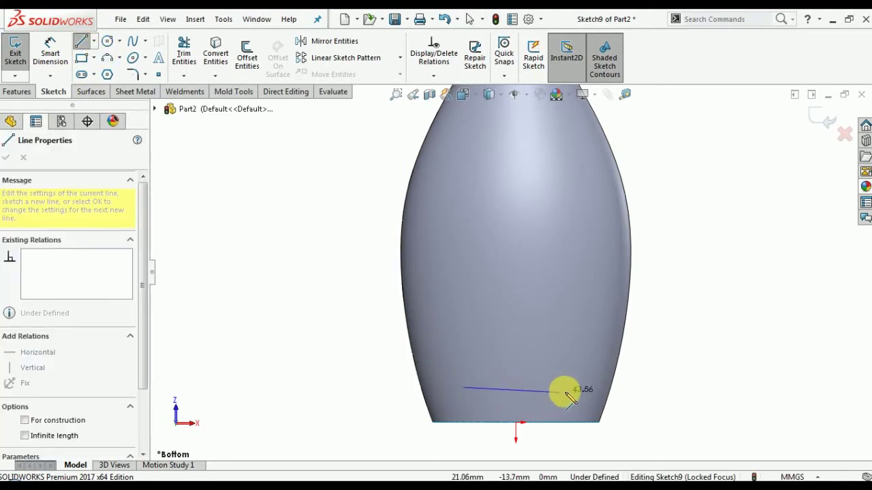
click(571, 387)
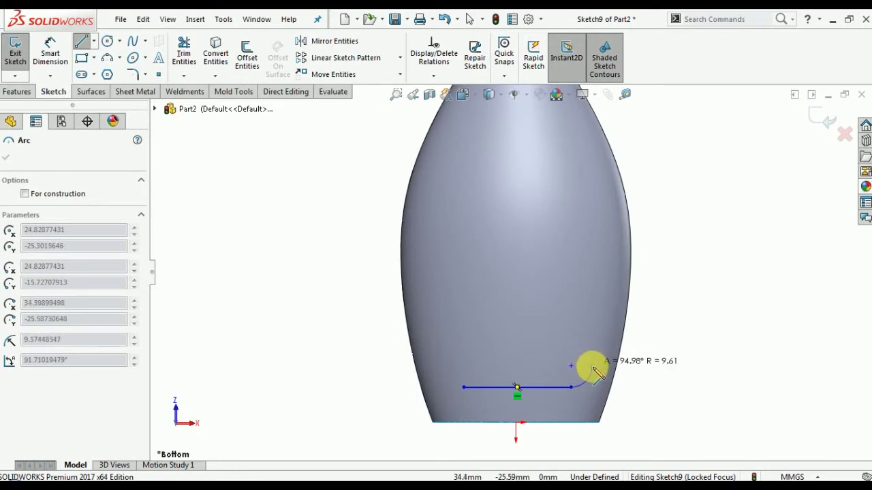
click(594, 370)
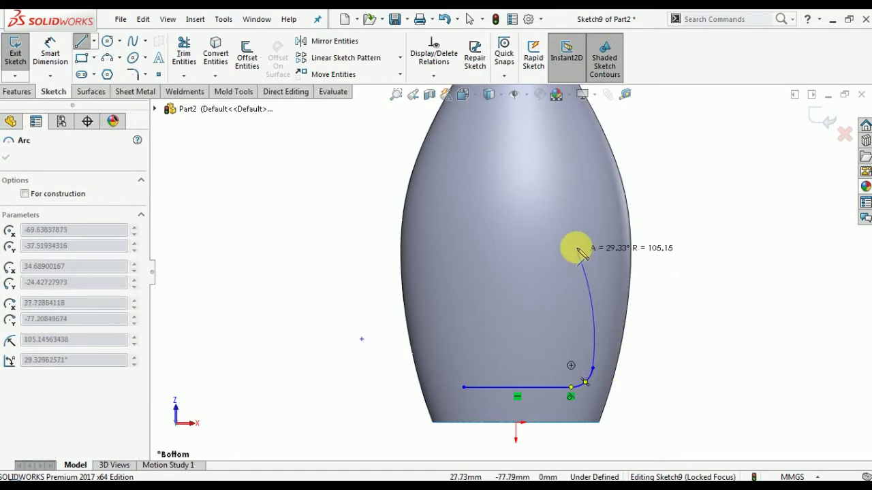
click(571, 203)
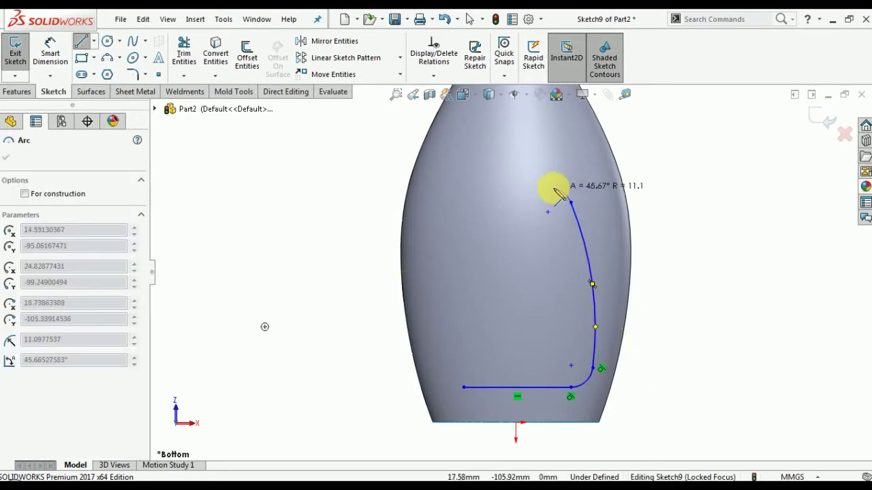
Step: Close the profile with a tangent arc over the top, a long arc down the left side and a corner arc to the base line's start
click(478, 206)
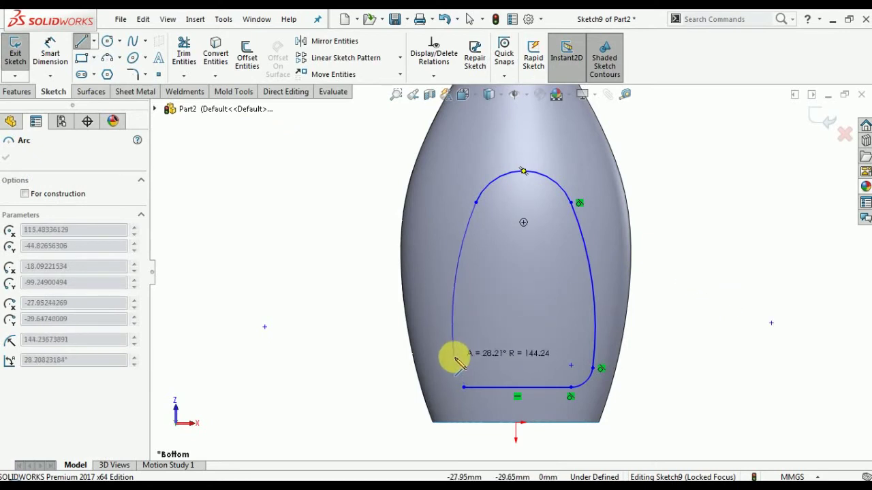
click(453, 367)
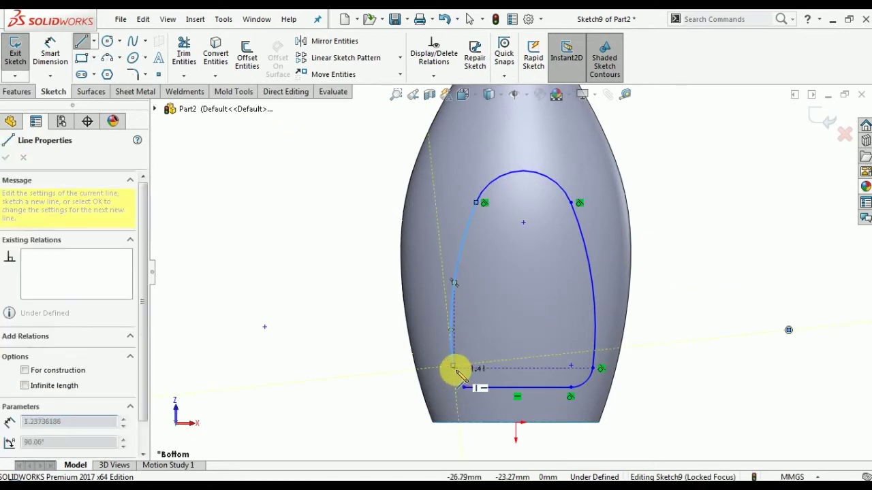
click(460, 392)
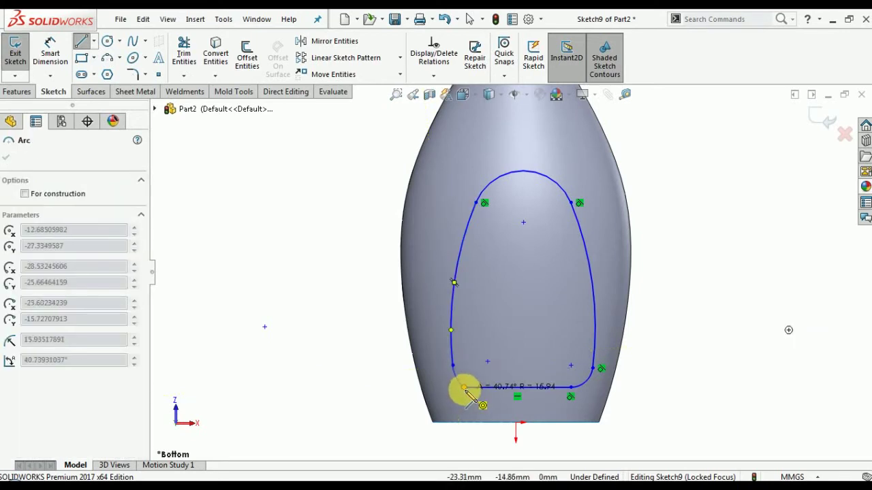
click(464, 388)
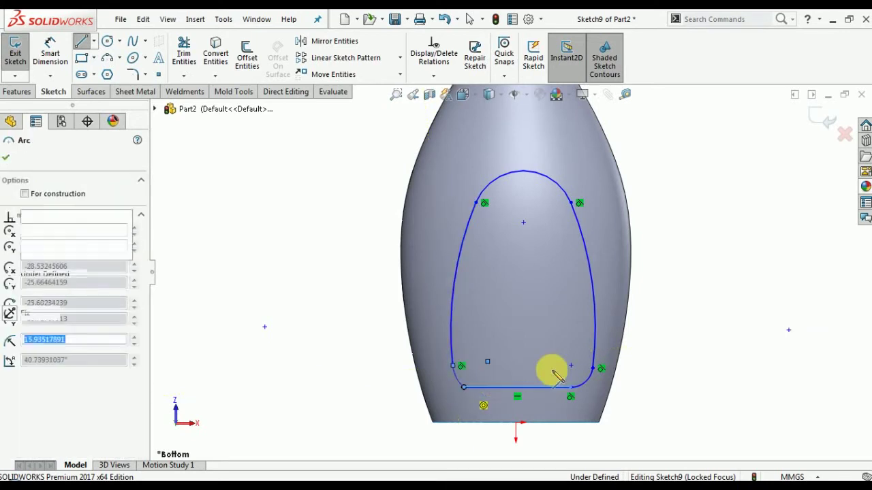
click(6, 158)
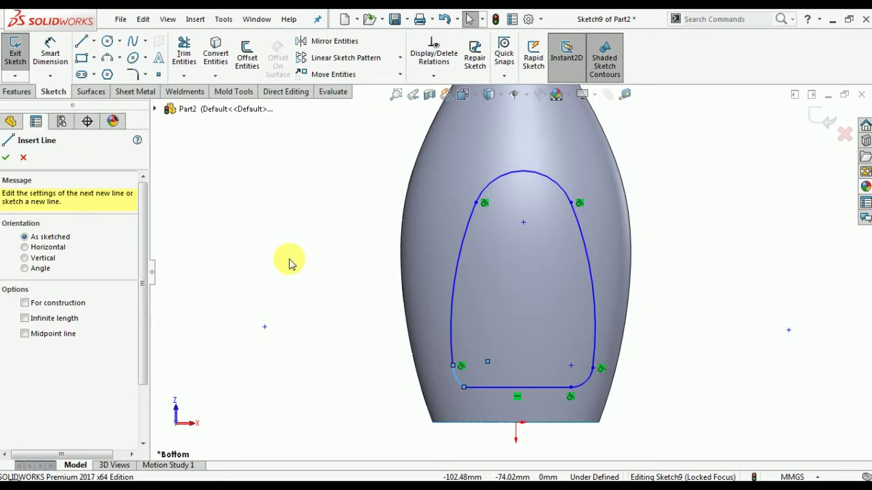
click(6, 158)
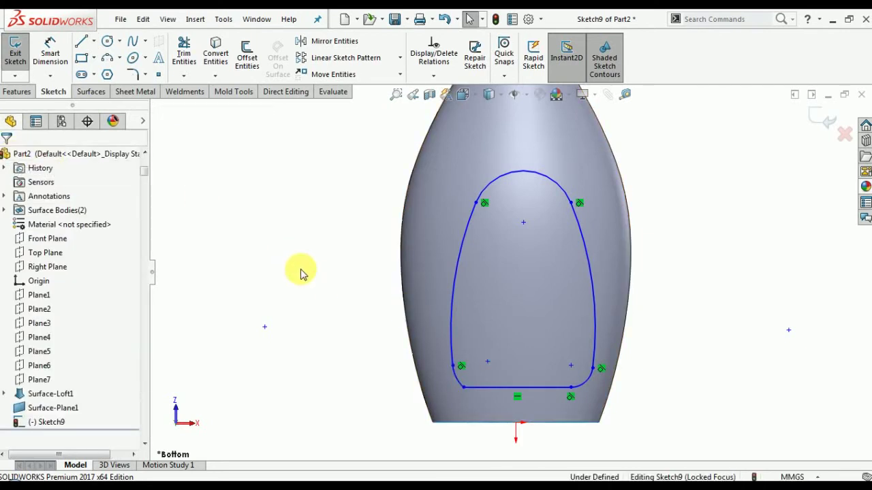
Step: Make the left and right lower corner arcs tangent to the profile's horizontal base line
scroll(466, 387, down, 2)
click(463, 375)
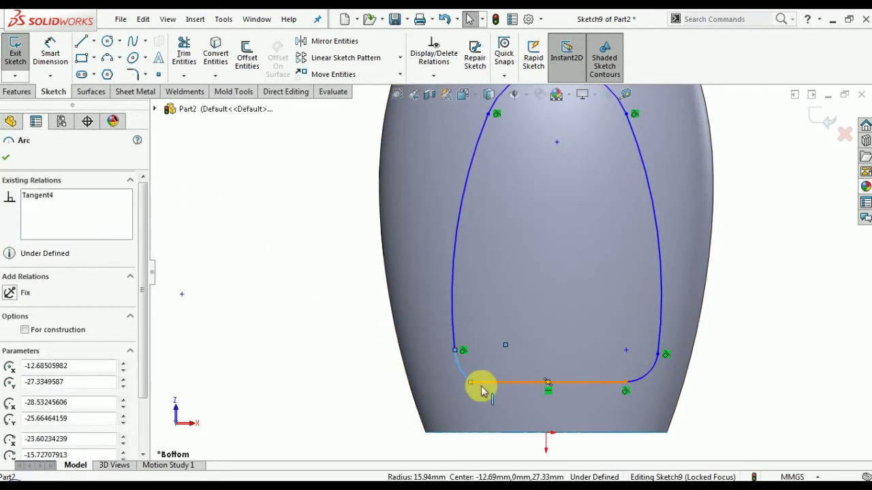
ctrl+click(484, 383)
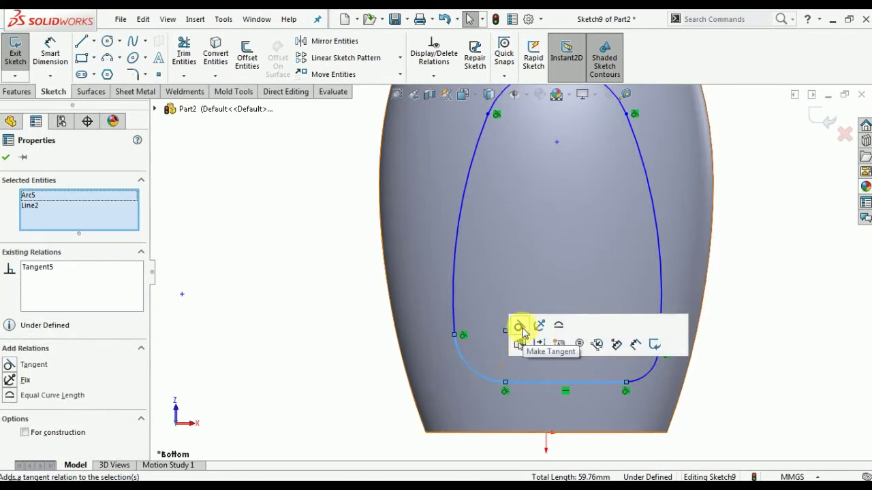
click(8, 159)
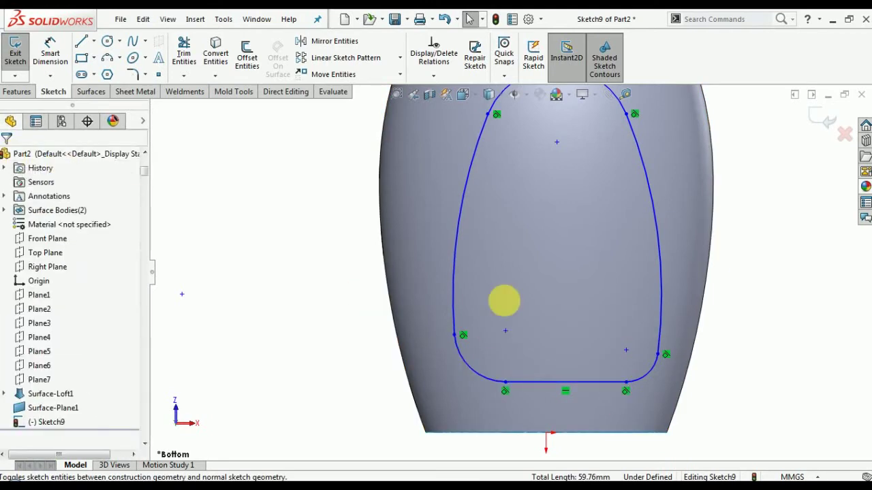
click(620, 383)
ctrl+click(656, 368)
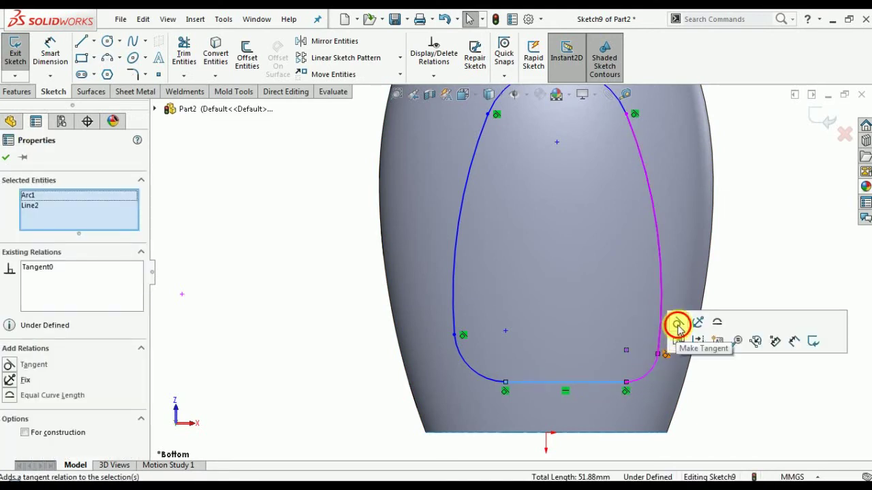
click(8, 161)
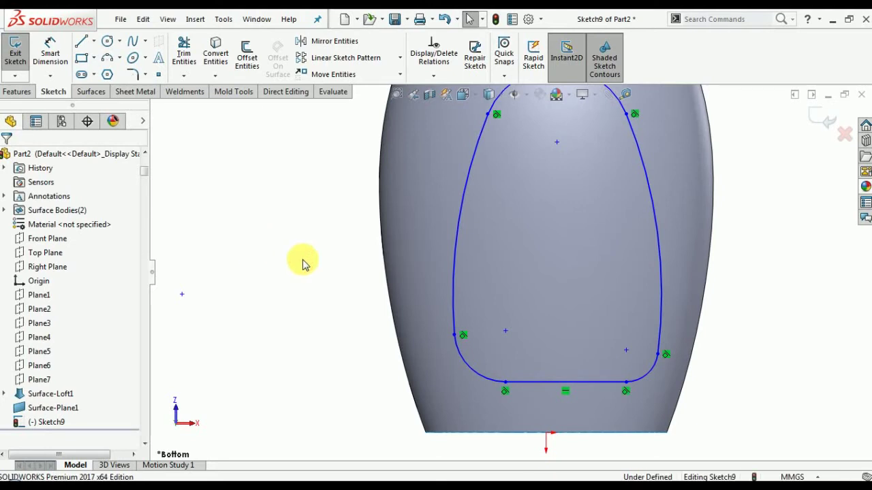
Step: Draw a centerline from the origin to the midpoint of the profile's base line and make it vertical
scroll(555, 320, up, 3)
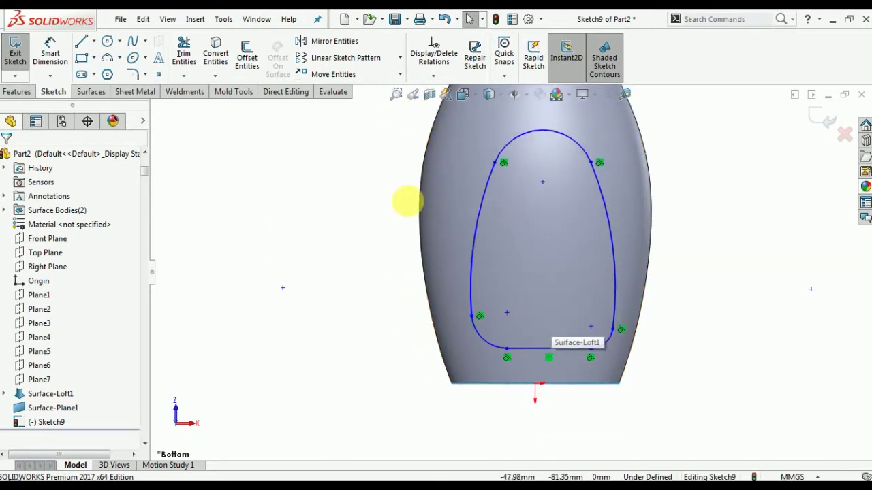
click(94, 42)
click(102, 72)
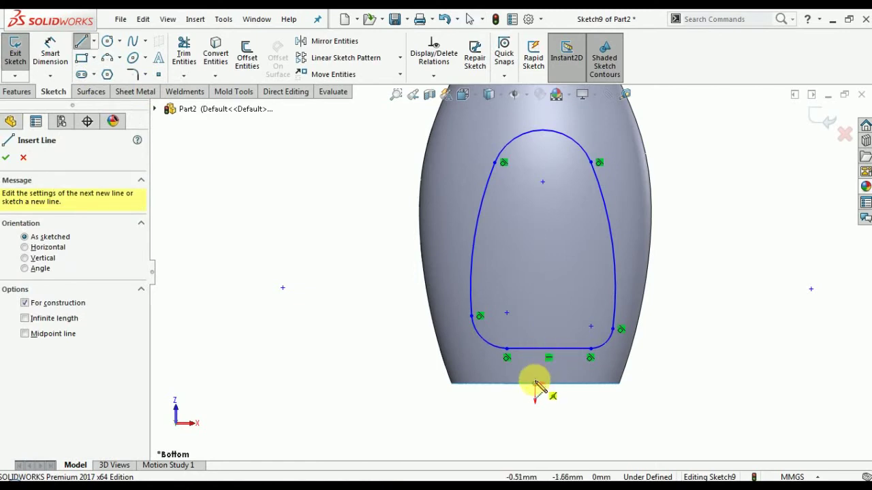
click(535, 383)
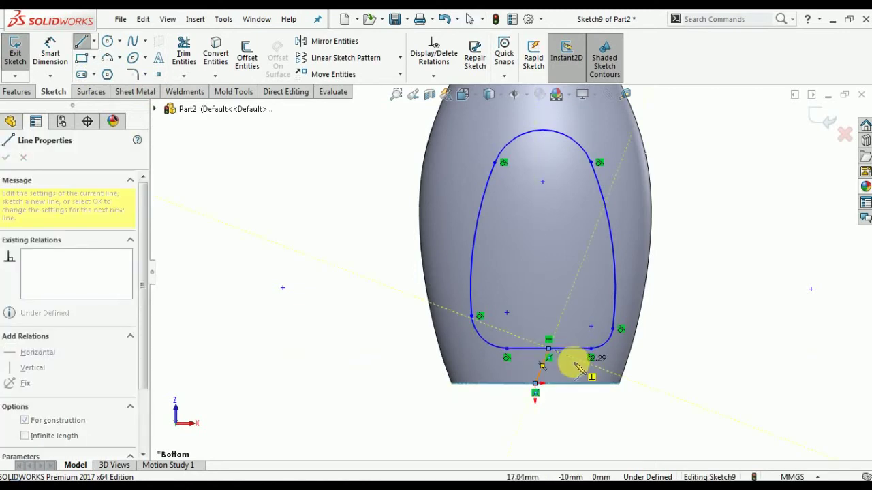
right_click(667, 337)
click(667, 312)
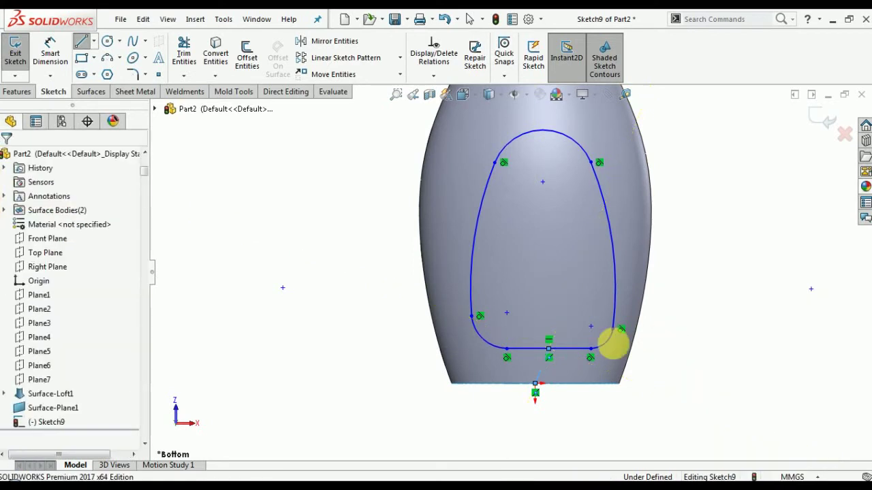
click(540, 364)
click(597, 313)
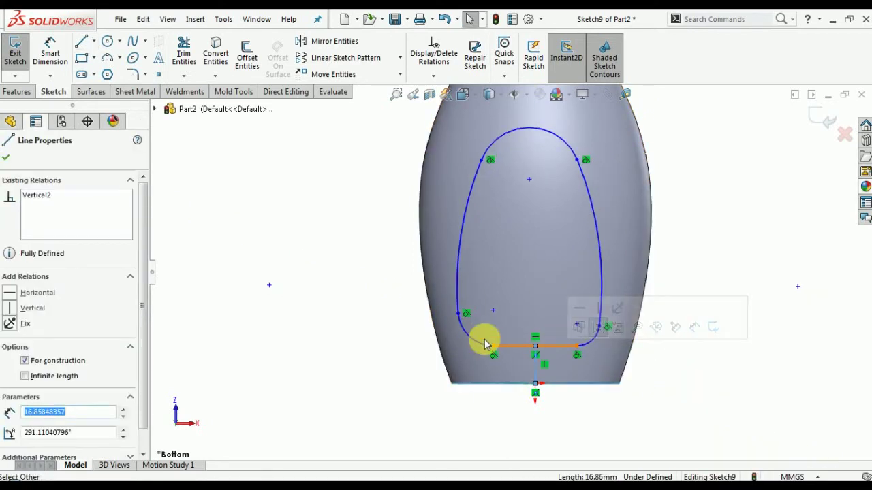
click(459, 276)
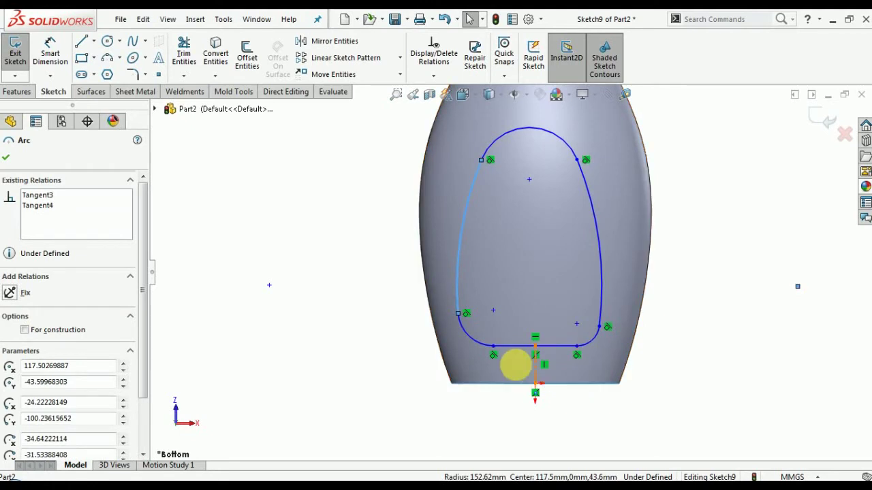
click(8, 155)
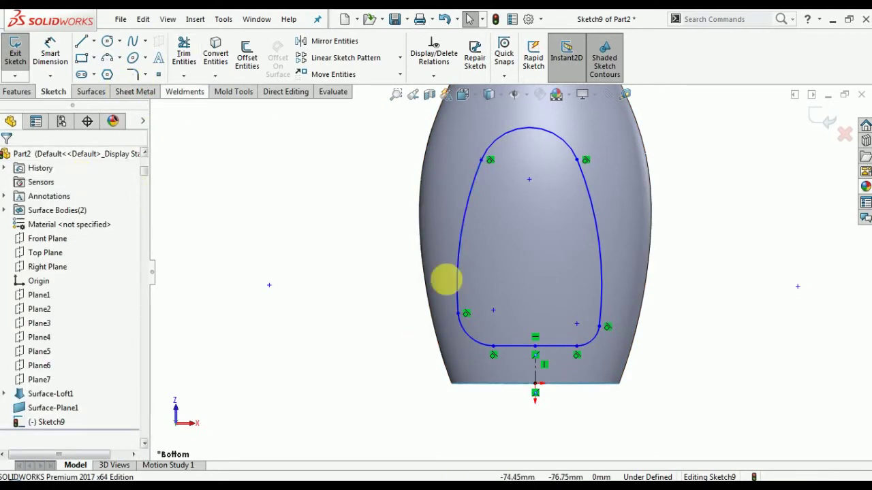
Step: Make the two long side arcs symmetric about the vertical centerline
click(459, 290)
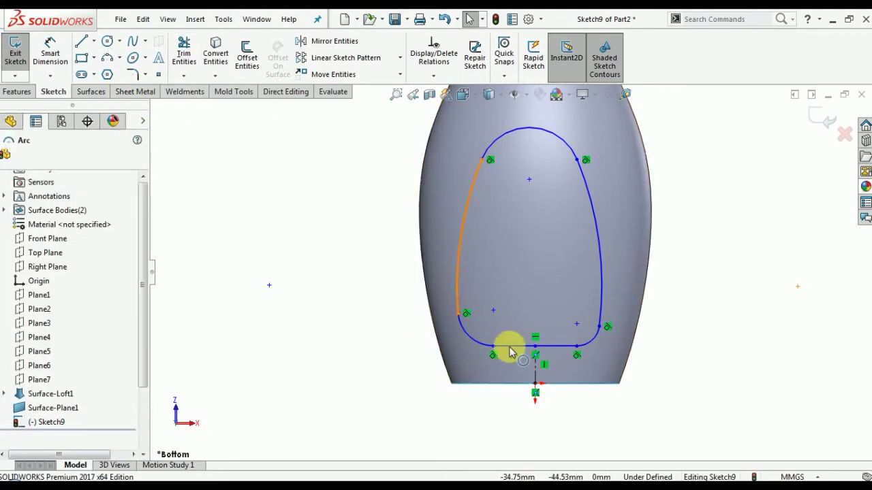
ctrl+click(538, 368)
ctrl+click(599, 266)
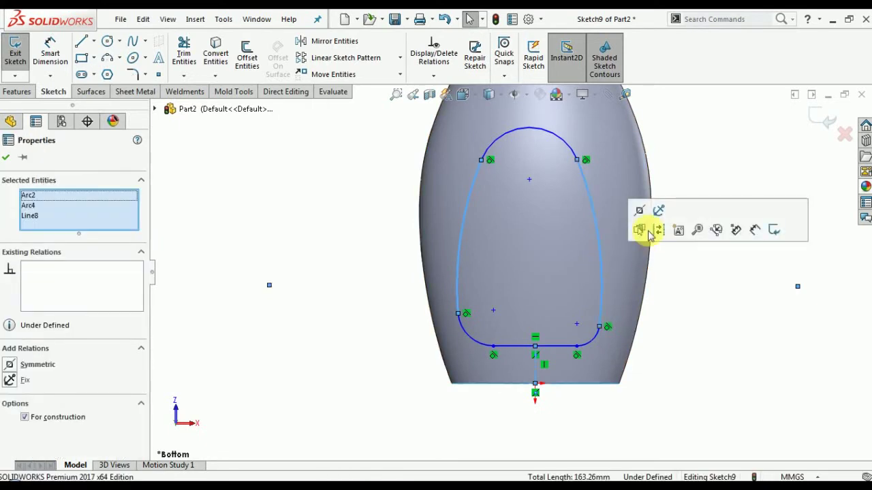
click(639, 211)
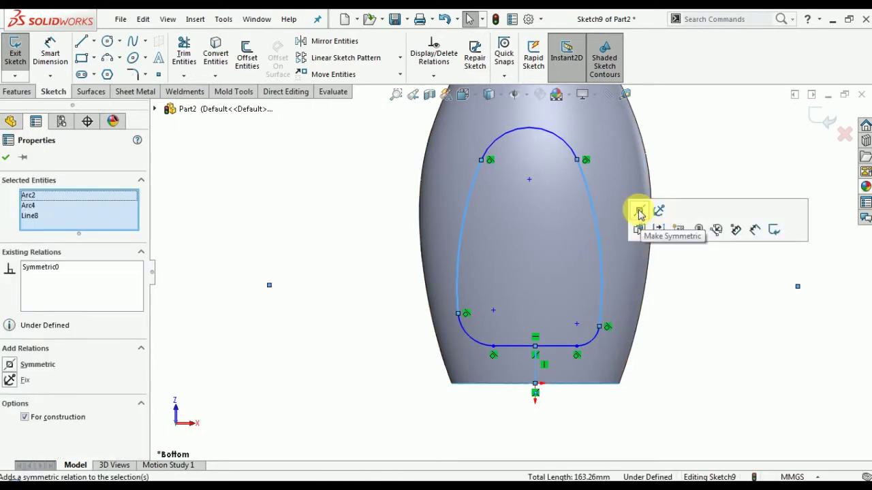
click(7, 160)
Step: Dimension the distance between the profile's base line and the bottle's bottom edge as 18 mm
click(50, 55)
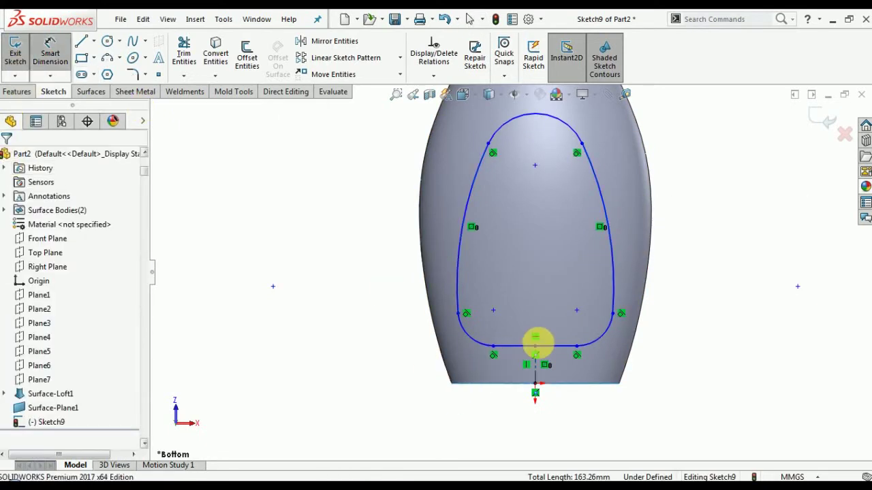
click(529, 350)
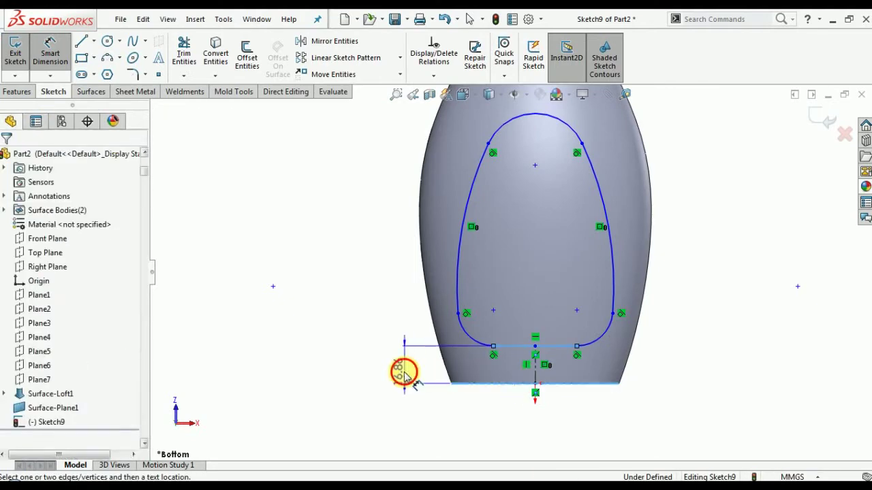
click(403, 374)
text(18)
key(Return)
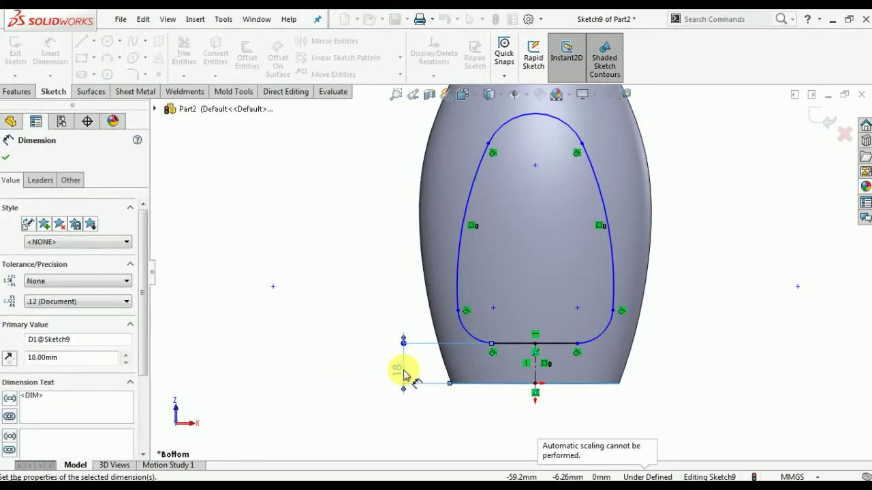
Step: Set the radius of the lower right corner arc to 9 mm and that of the top arc to 20 mm
click(606, 334)
click(652, 368)
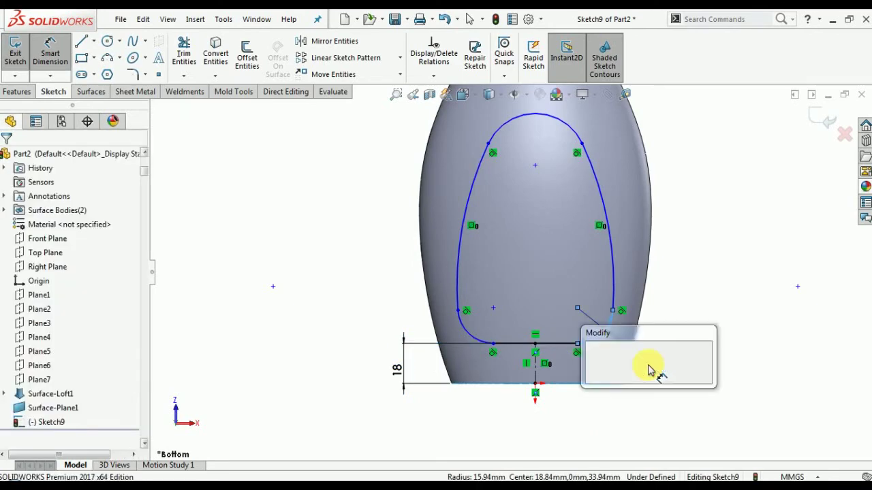
text(9)
key(Return)
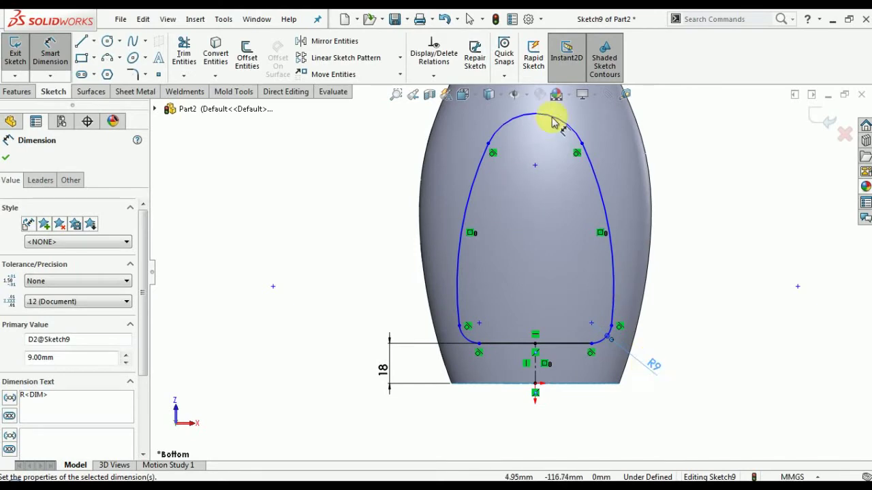
click(578, 121)
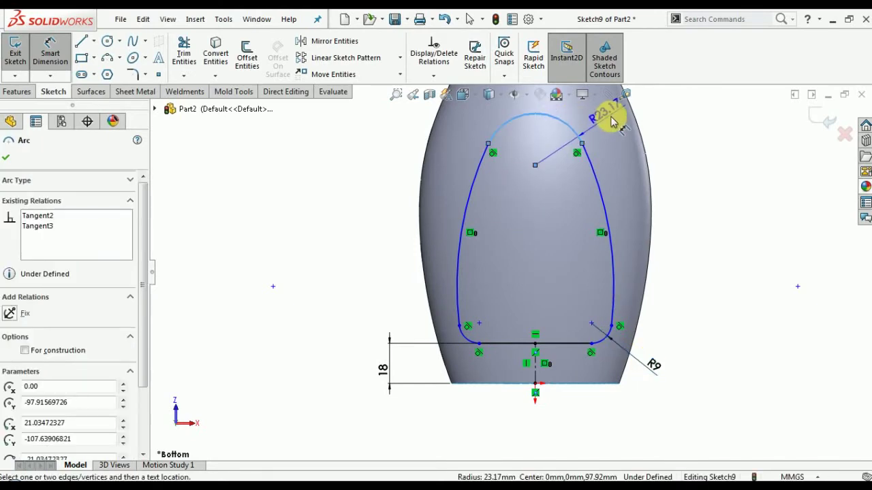
click(612, 119)
text(20)
key(Return)
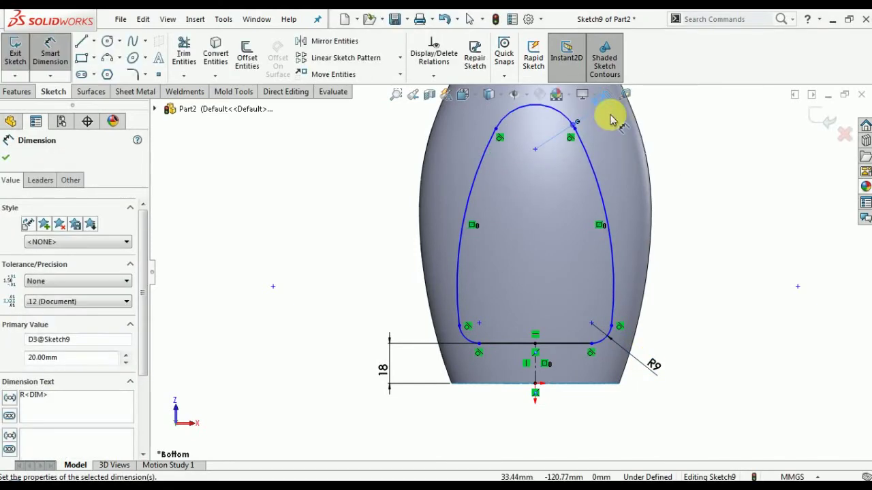
Step: Dimension the distance from the top arc's center to the bottle's bottom edge as 120 mm
click(535, 150)
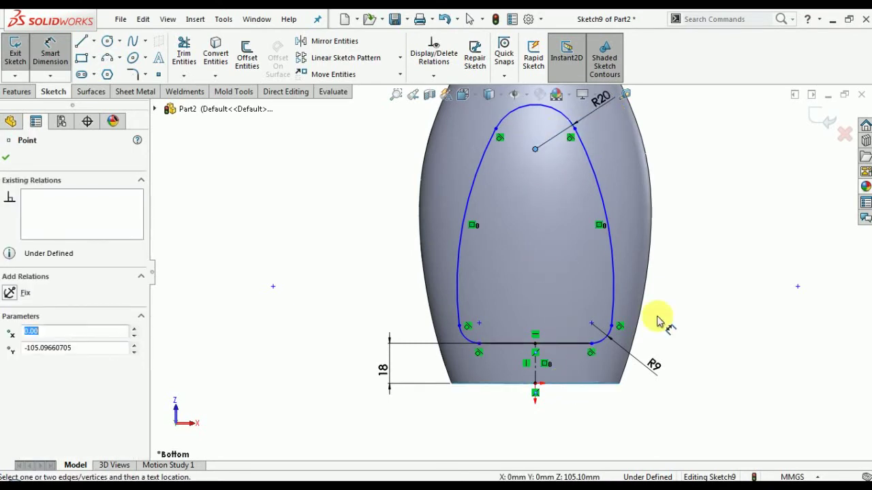
click(8, 158)
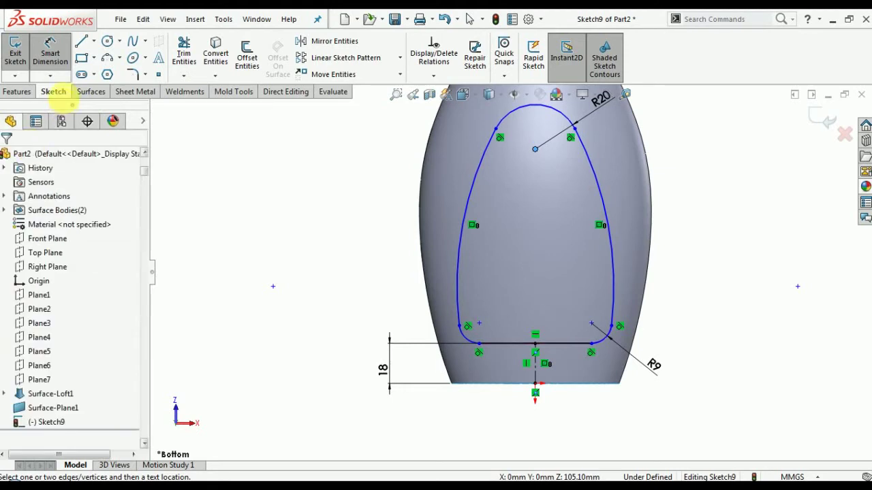
click(566, 385)
click(535, 149)
click(721, 247)
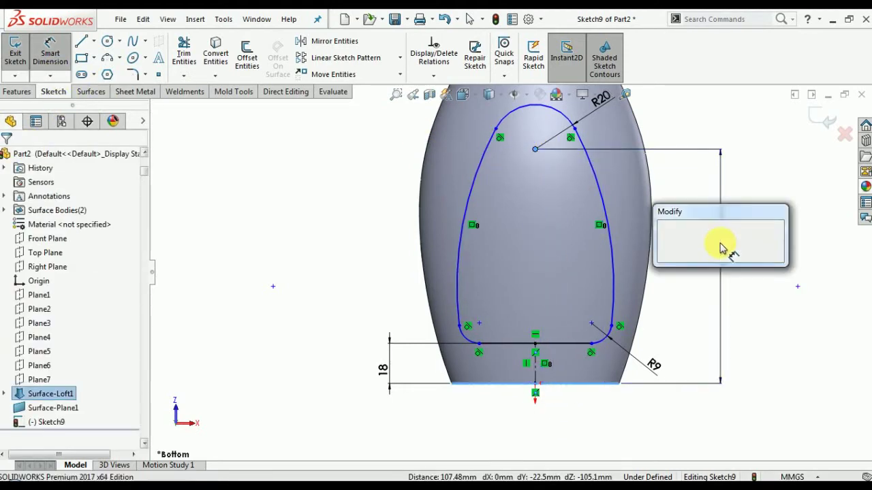
text(1)
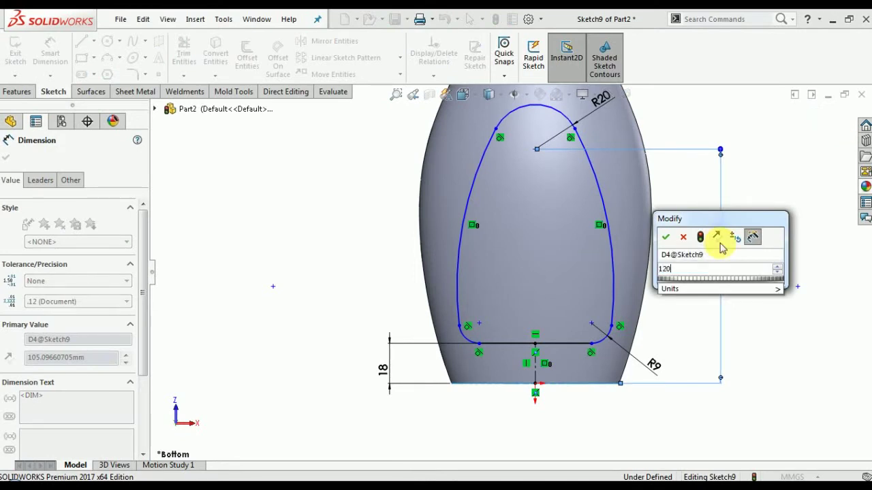
text(20)
key(Return)
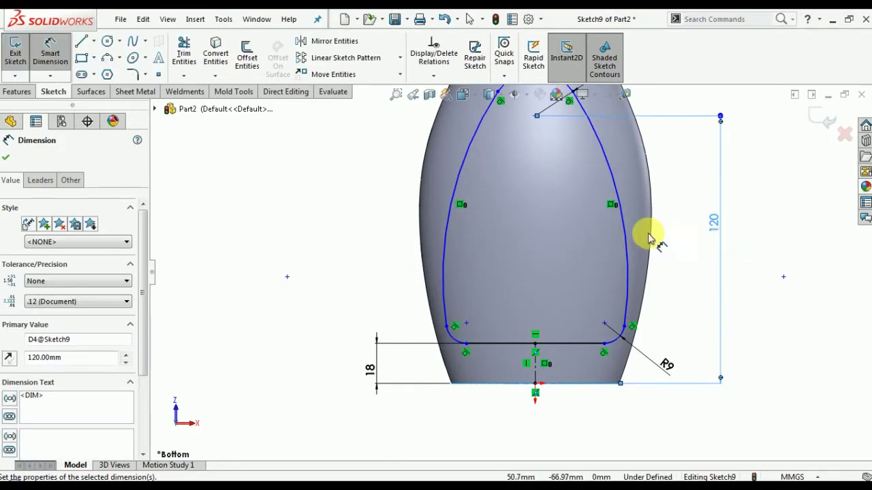
Step: Dimension the radius of the profile's long right side arc and set it to 110 mm
click(622, 228)
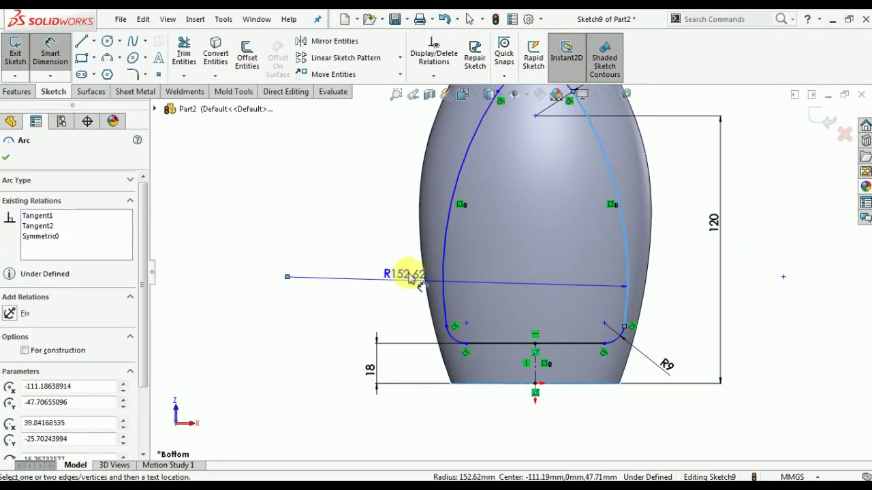
click(380, 237)
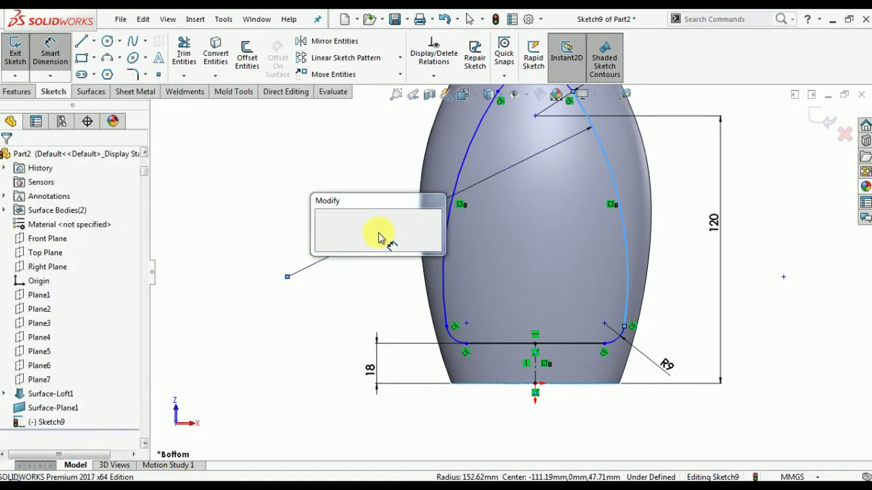
text(109)
key(Return)
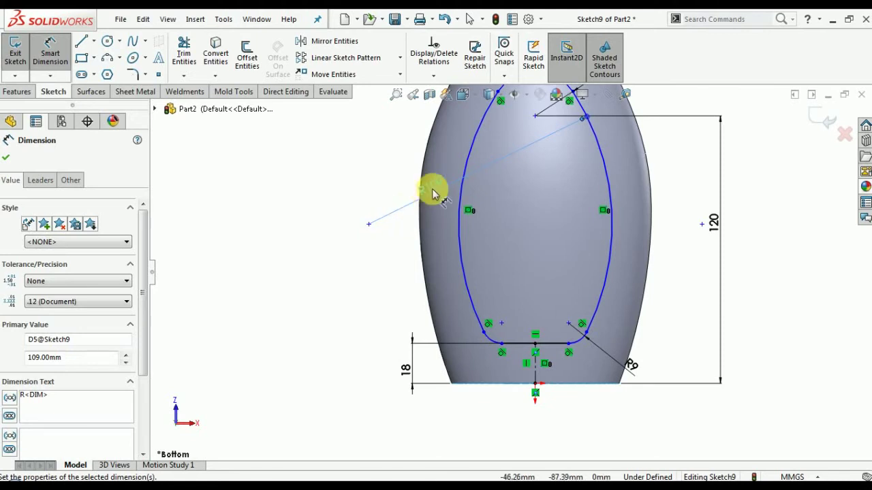
double_click(48, 358)
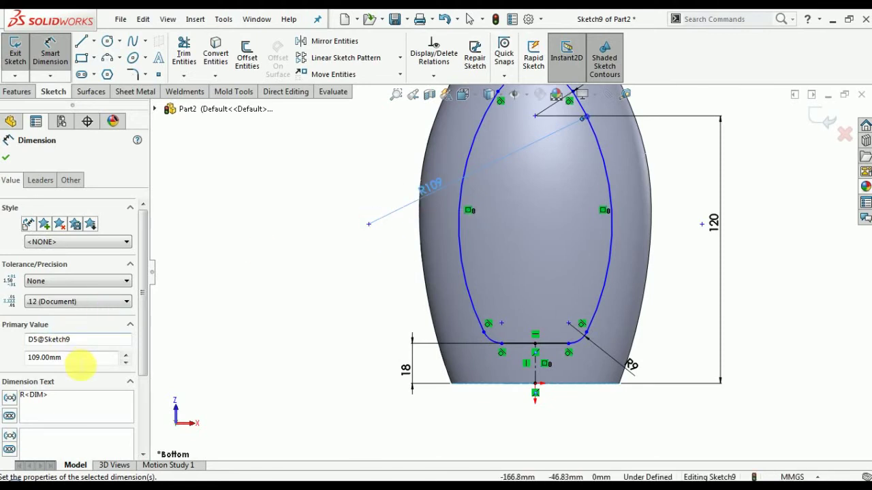
text(110)
key(Return)
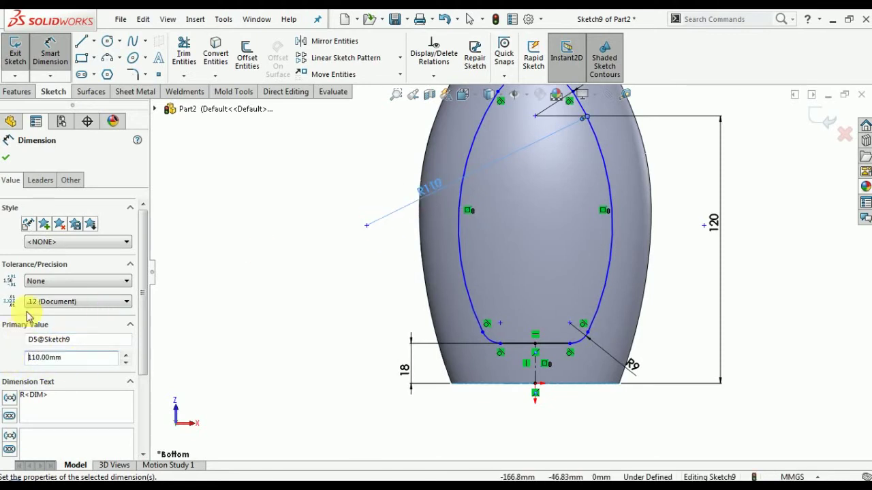
click(8, 160)
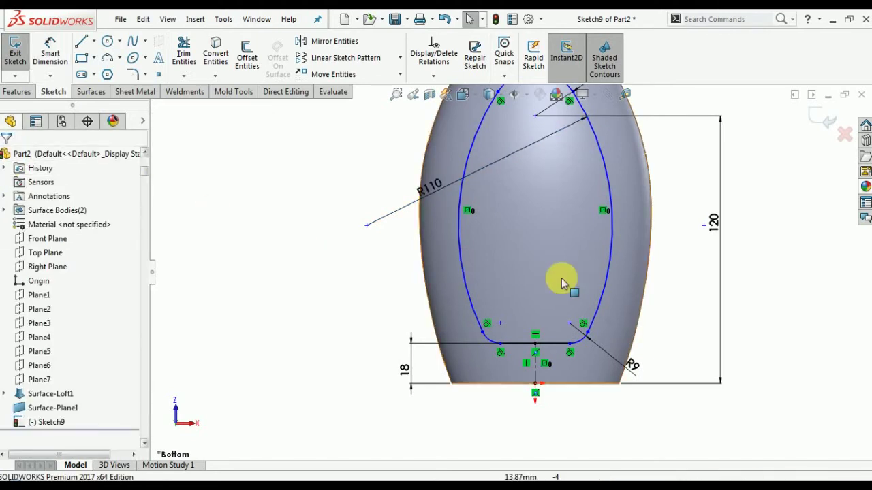
Step: Add a vertical relation between the top arc's center and the midpoint of the profile's base line
scroll(551, 276, up, 3)
click(526, 183)
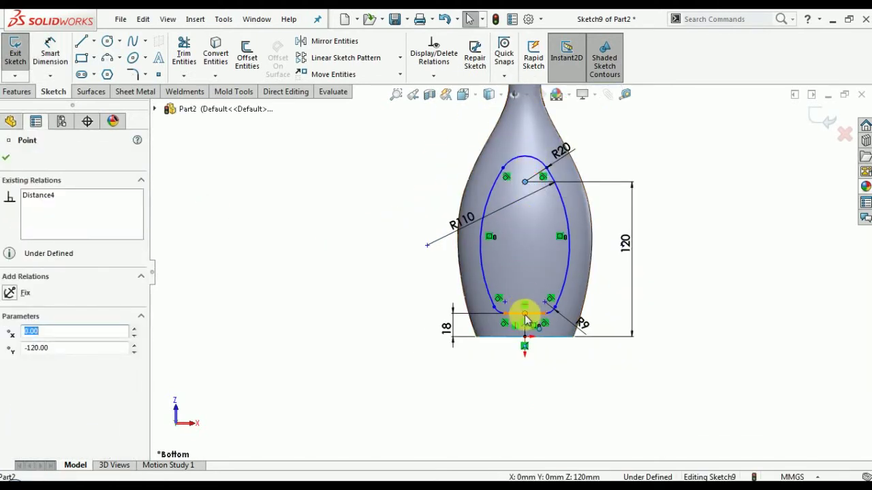
ctrl+click(525, 314)
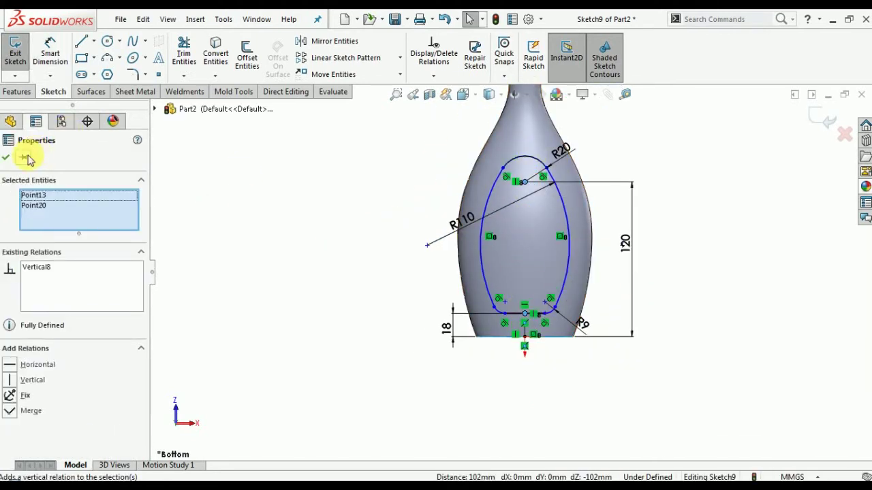
click(6, 158)
Step: Move the upper and lower endpoints of the left side arc to test the profile's remaining freedom
scroll(534, 205, down, 2)
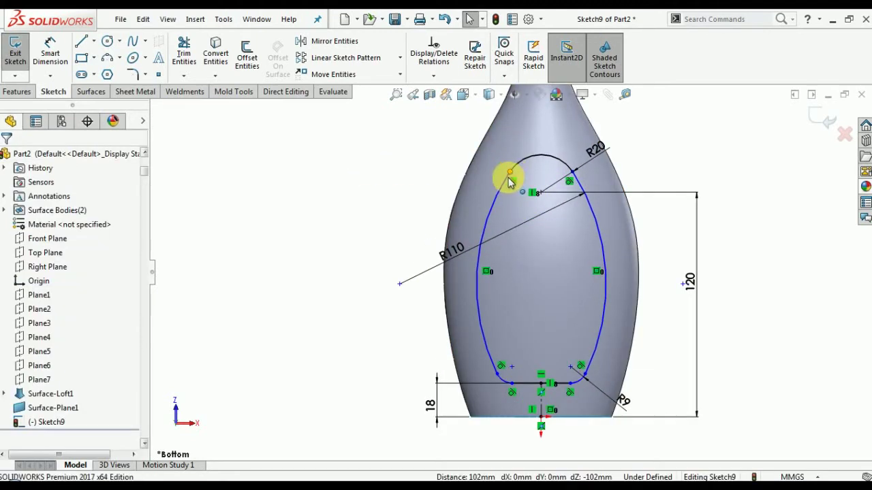
mouse_move(513, 176)
mouse_down()
mouse_move(499, 196)
mouse_move(508, 185)
mouse_up()
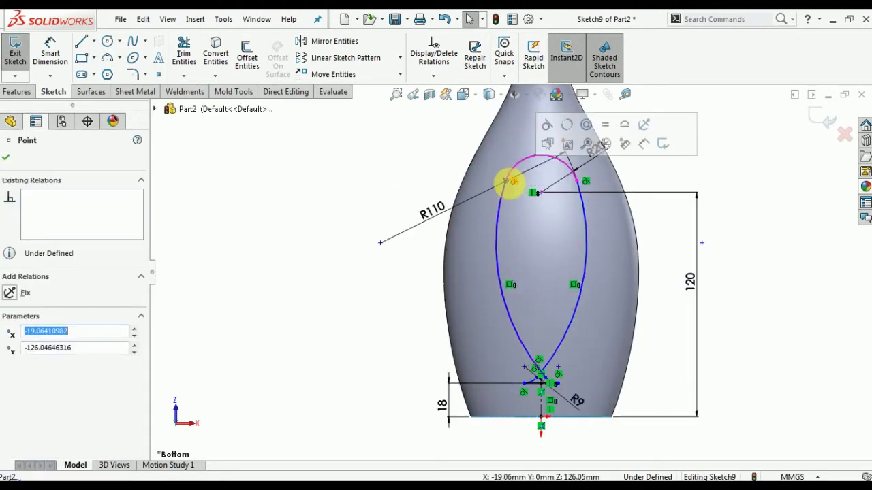
key(Escape)
click(508, 185)
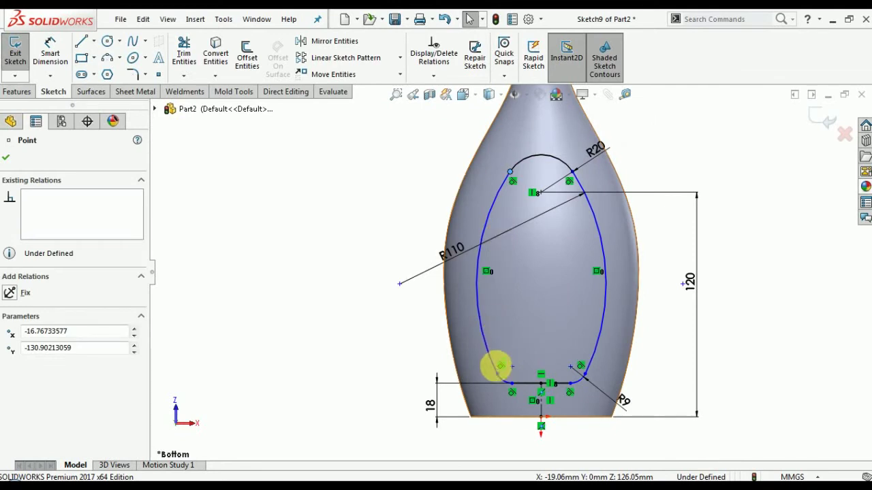
click(499, 374)
mouse_move(498, 374)
mouse_down()
mouse_move(500, 350)
mouse_move(488, 346)
mouse_up()
click(382, 348)
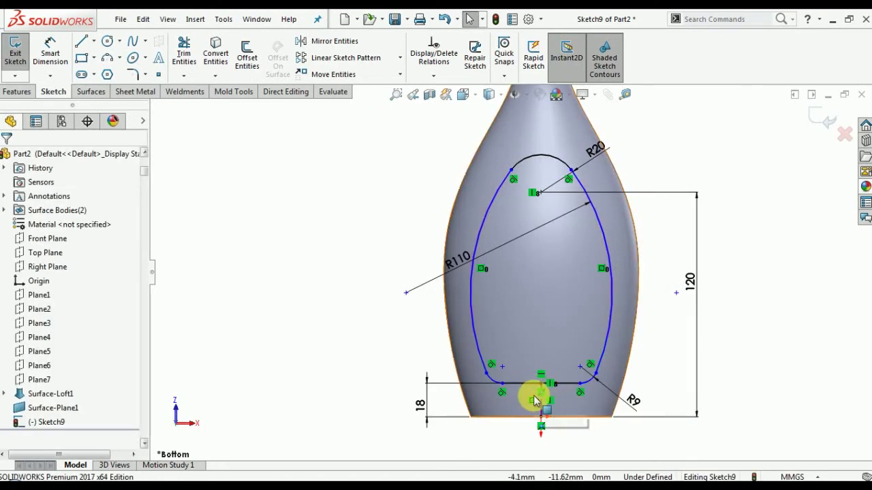
Step: Dimension the profile's base line length as 45 mm and exit the sketch
click(50, 52)
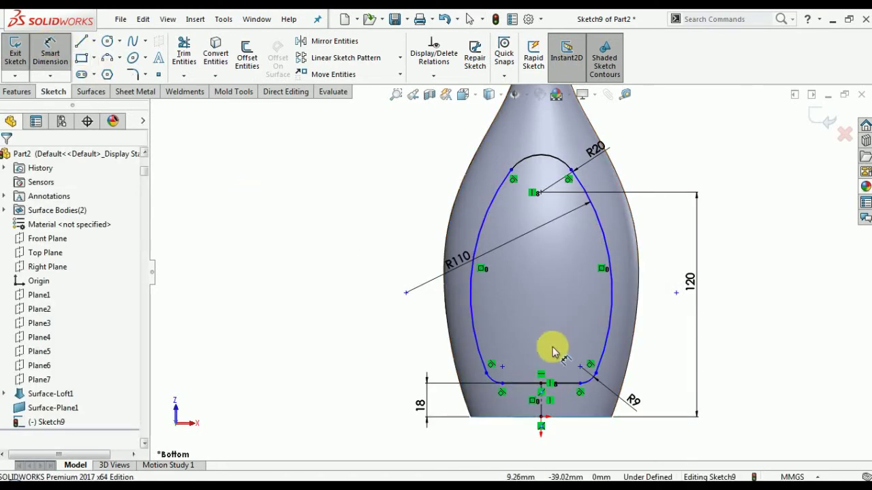
click(530, 405)
click(541, 450)
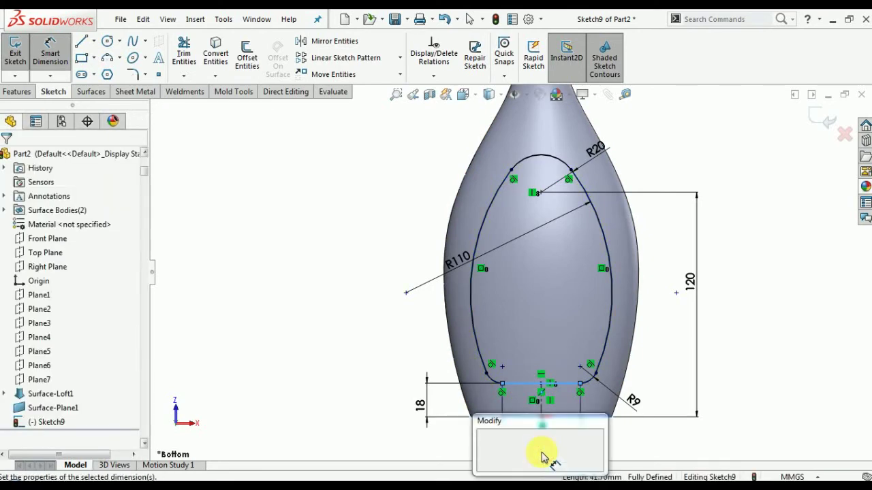
text(45)
key(Return)
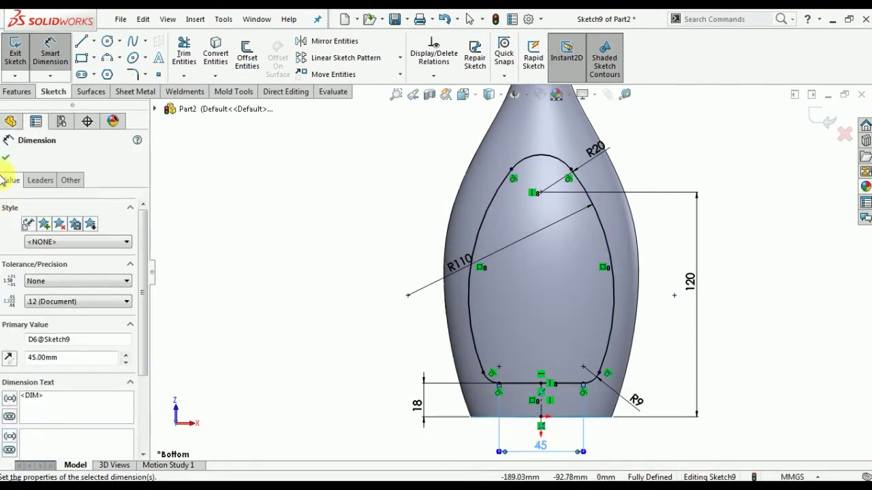
click(6, 159)
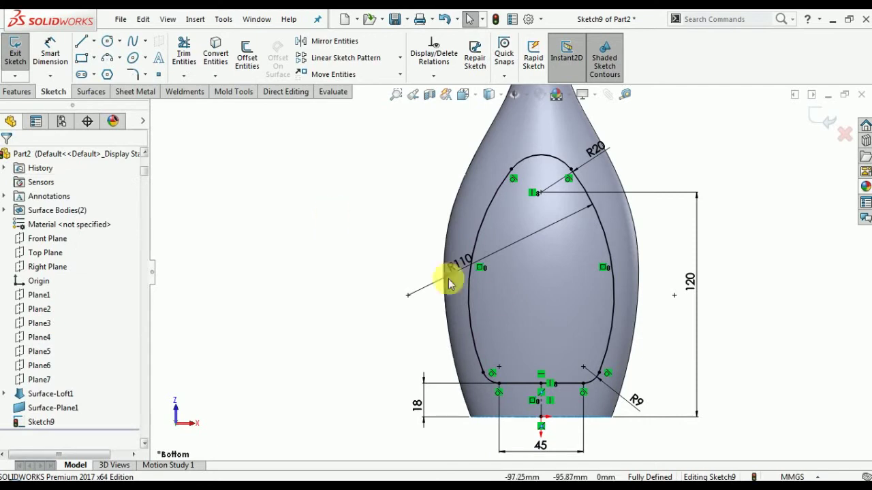
scroll(511, 276, up, 2)
mouse_move(582, 314)
middle_down()
mouse_move(563, 302)
mouse_move(583, 302)
mouse_move(593, 250)
mouse_move(593, 285)
middle_up()
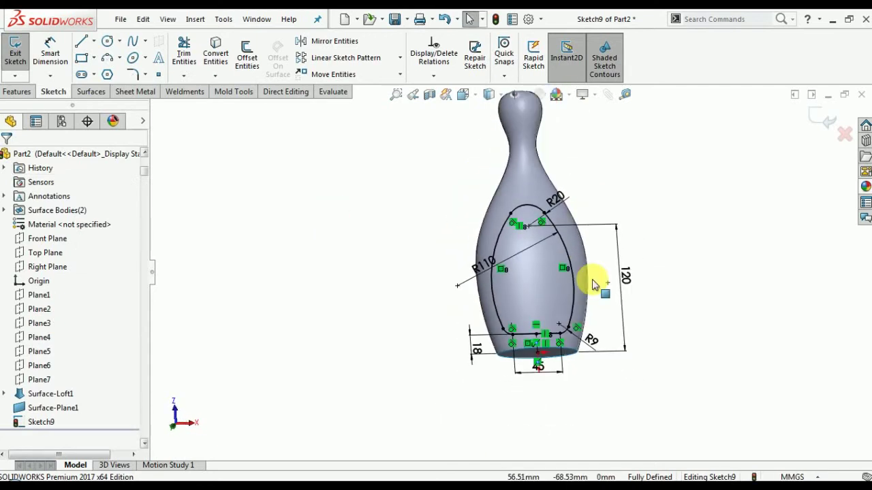
click(16, 53)
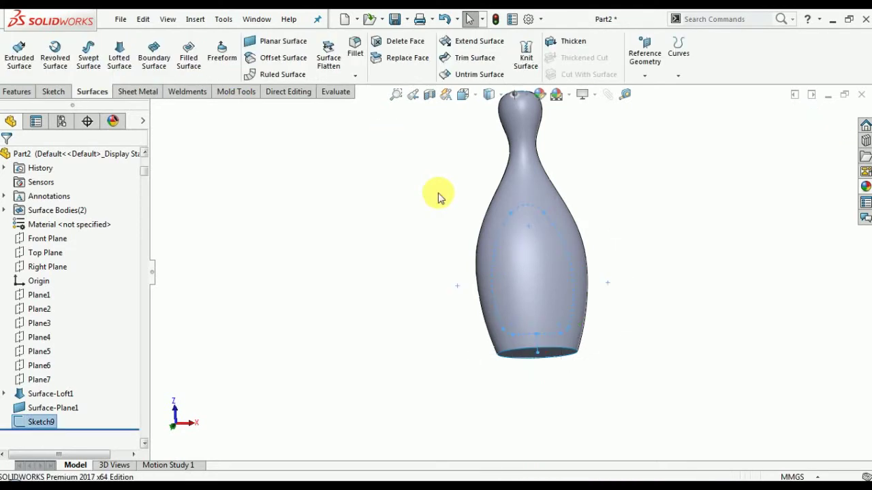
Step: Create a projected curve using Sketch on faces, projecting the rounded profile sketch onto the bottle's lofted face
click(647, 77)
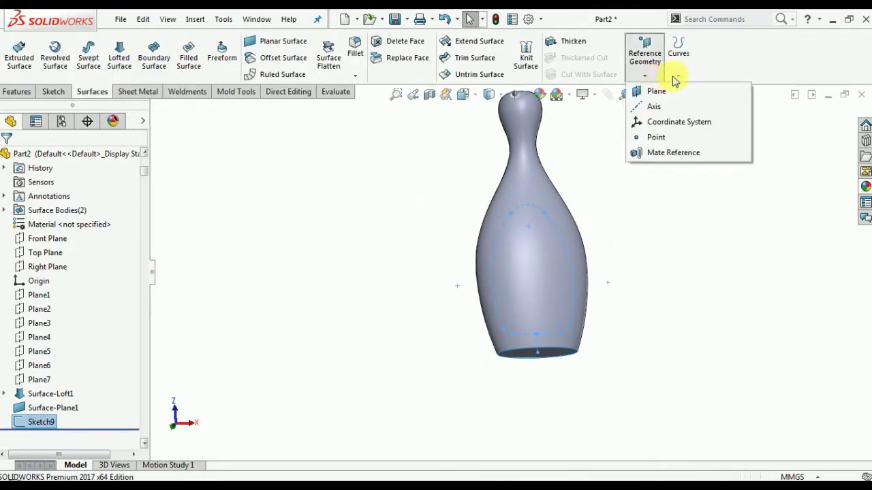
click(678, 77)
click(695, 107)
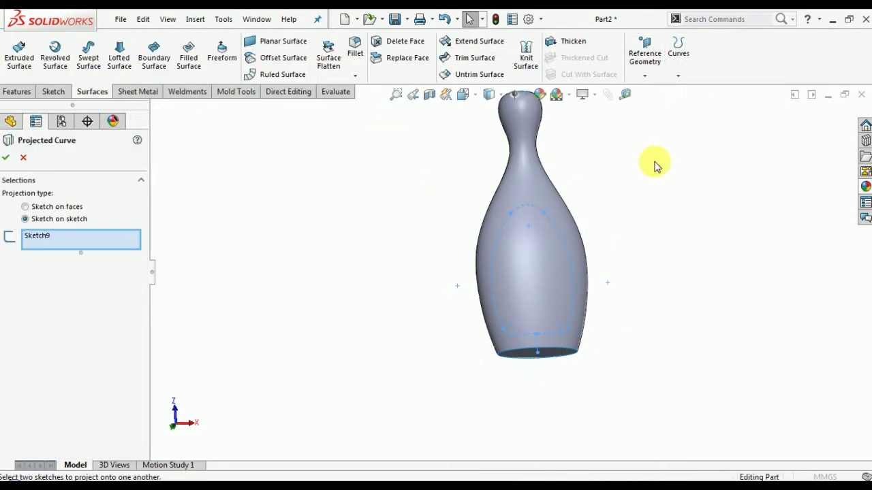
click(48, 208)
click(530, 248)
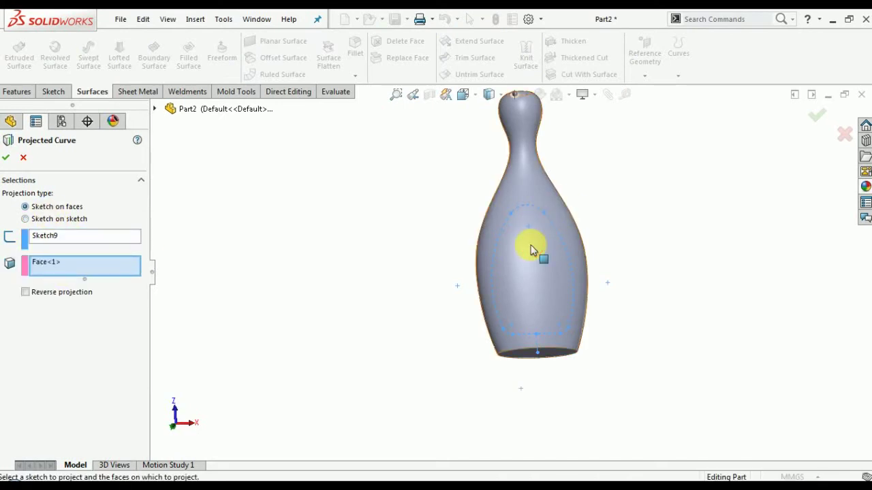
click(6, 157)
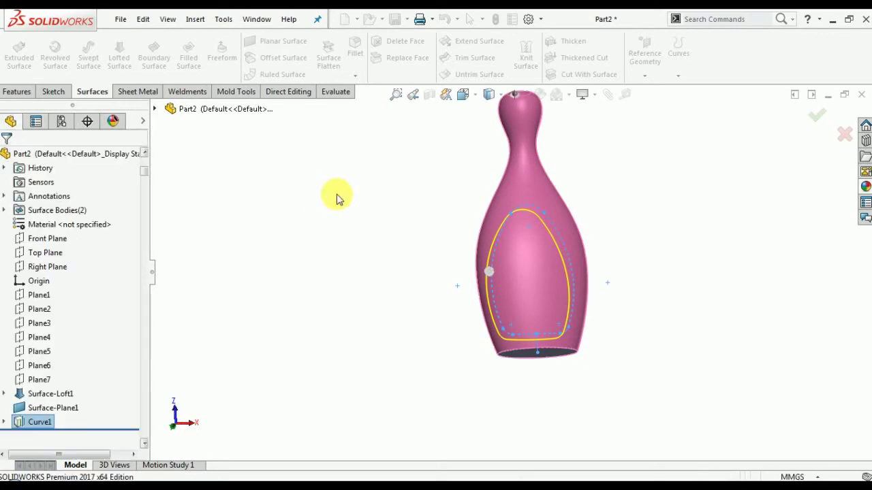
Step: Create a swept surface with a circular profile of 3 mm diameter along the projected curve
middle_drag(352, 231, 550, 285)
scroll(621, 289, down, 3)
scroll(550, 285, up, 5)
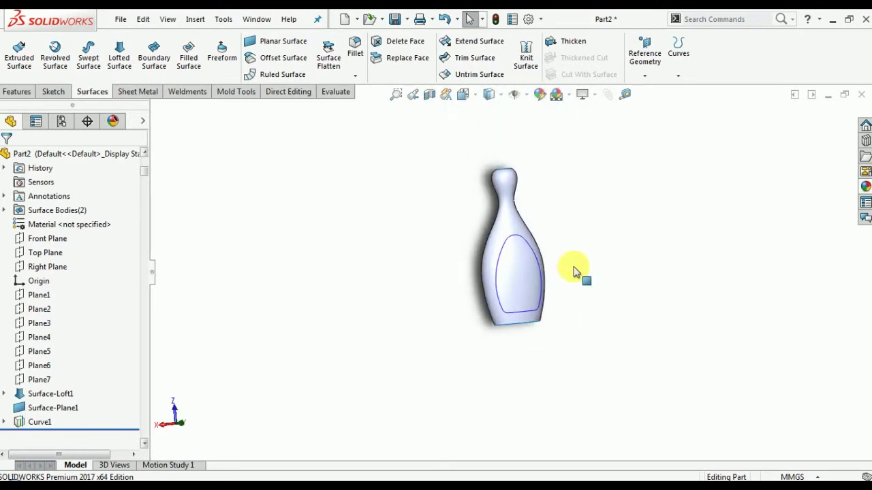
scroll(578, 269, down, 4)
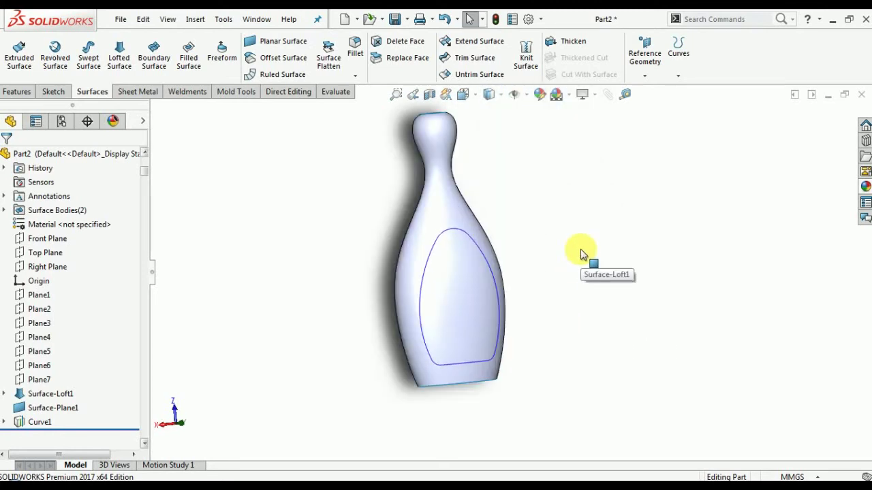
click(89, 51)
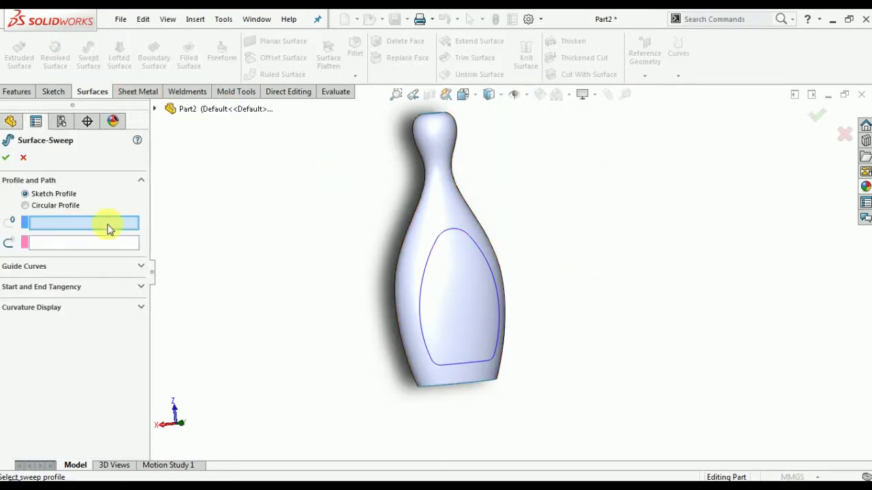
click(25, 206)
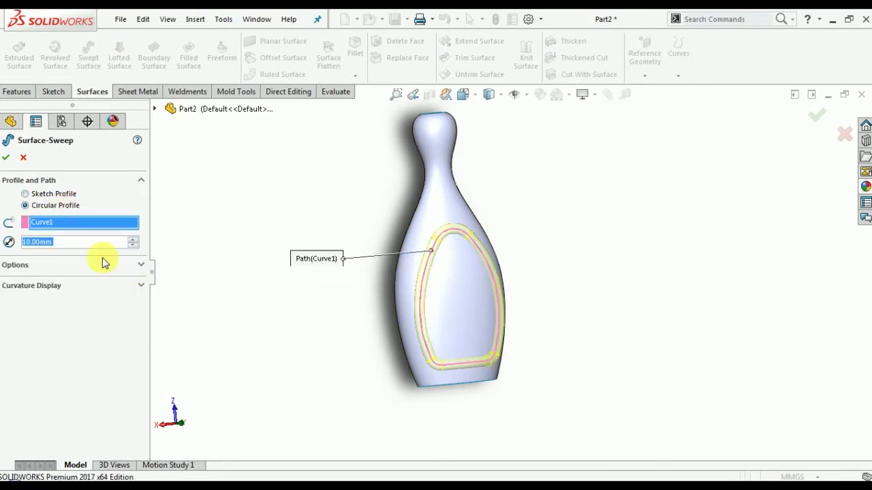
text(3)
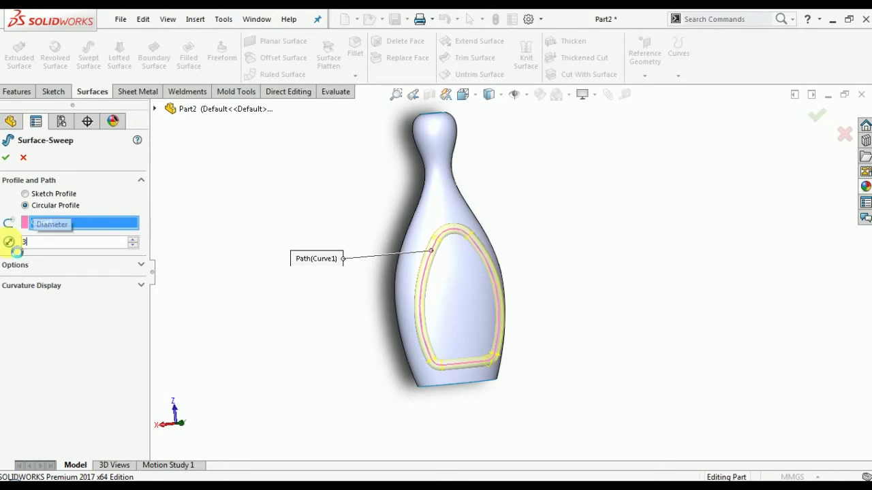
key(Return)
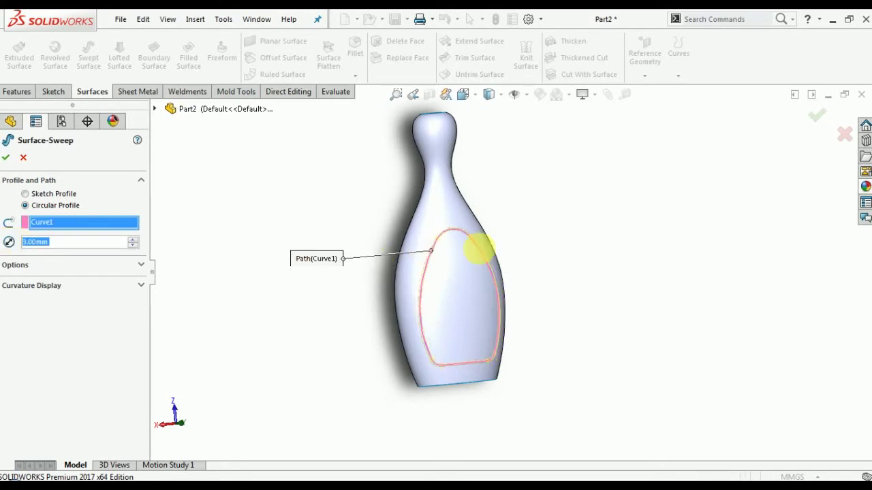
scroll(470, 250, down, 5)
middle_drag(461, 247, 504, 276)
click(6, 158)
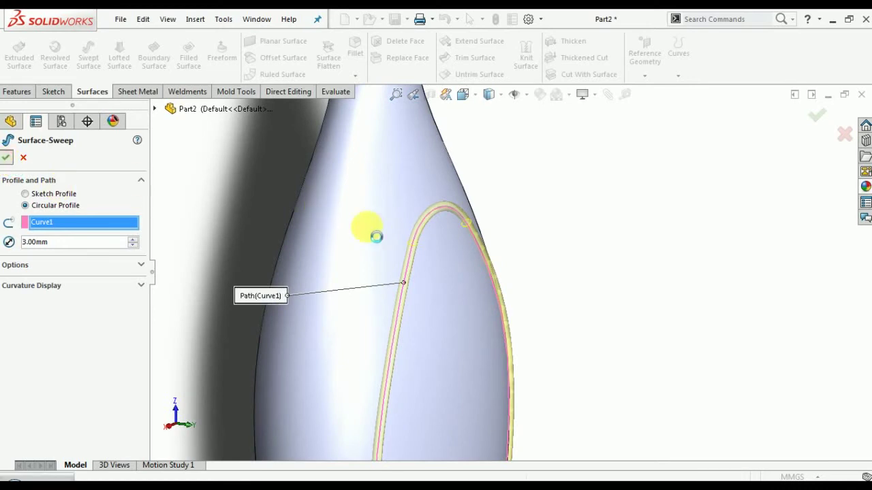
Step: Mirror the swept surface body about the Top Plane
scroll(545, 306, up, 4)
scroll(549, 307, up, 3)
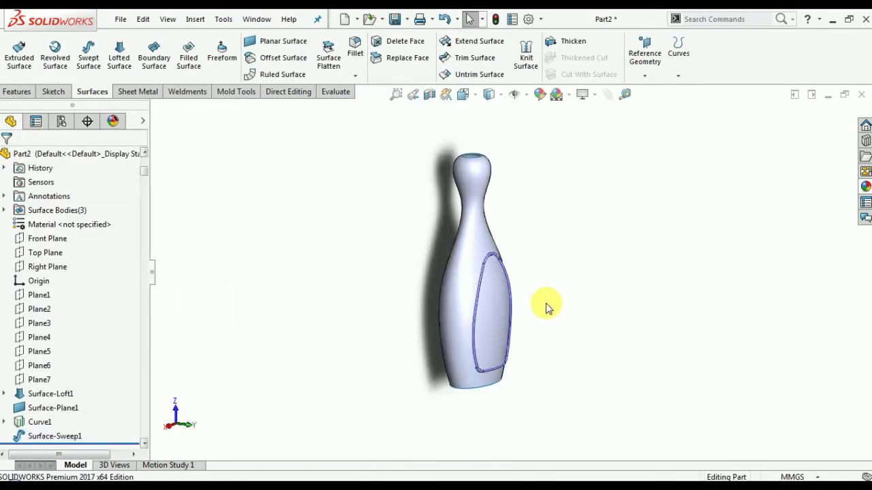
middle_drag(549, 307, 432, 288)
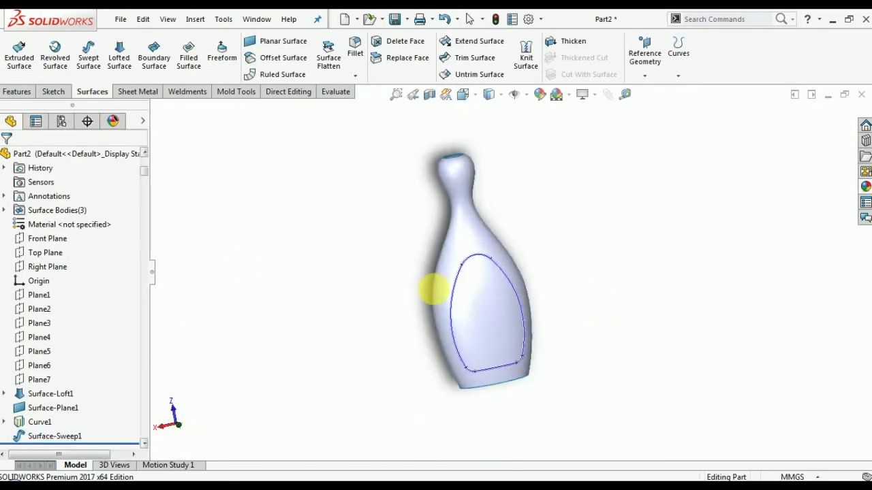
click(43, 437)
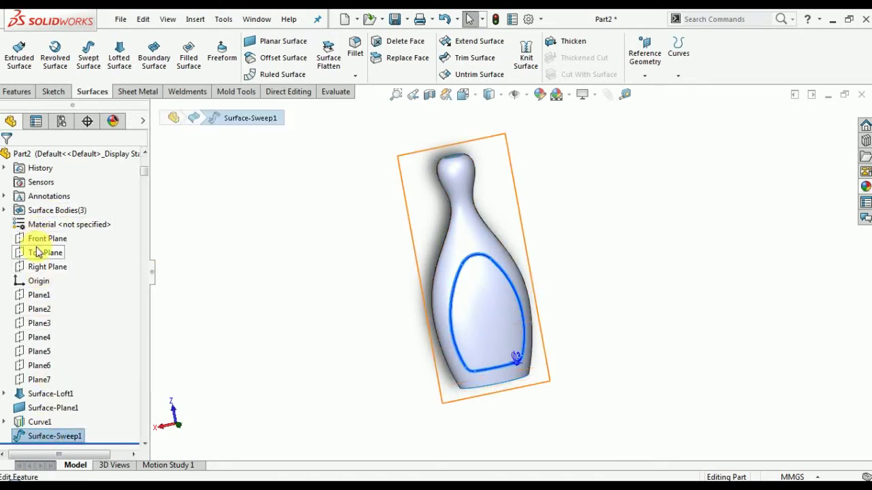
click(43, 252)
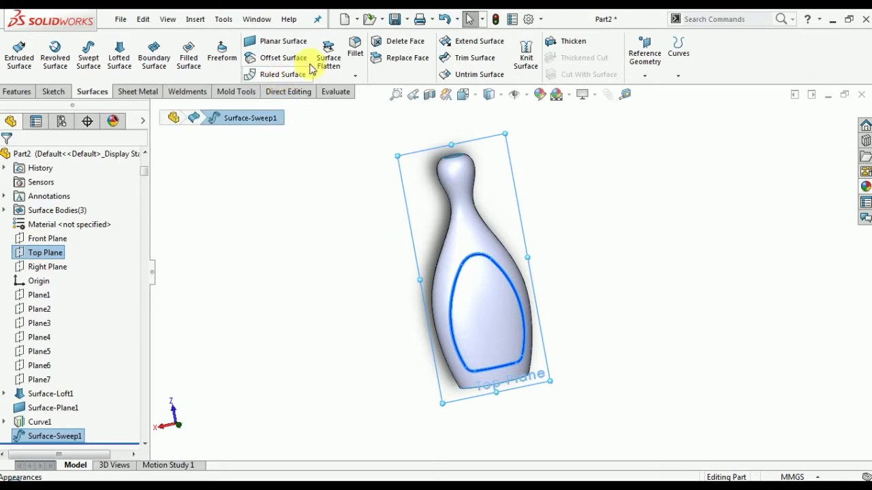
click(20, 94)
click(387, 79)
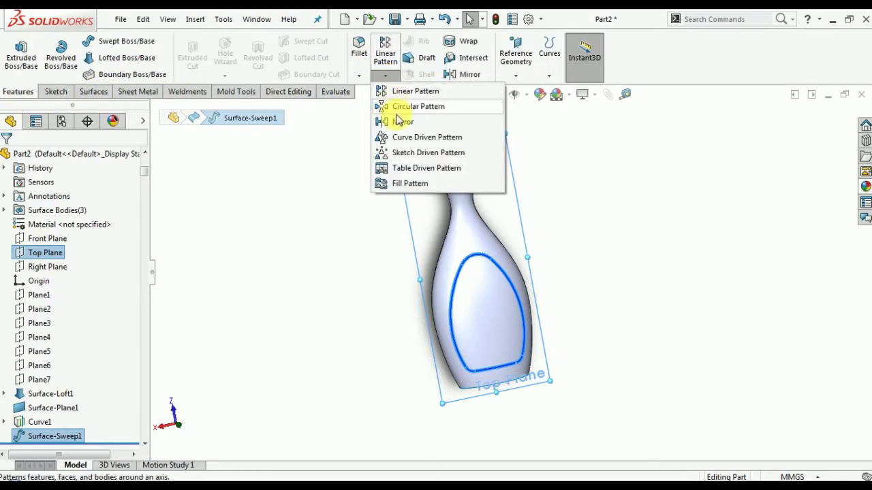
click(397, 121)
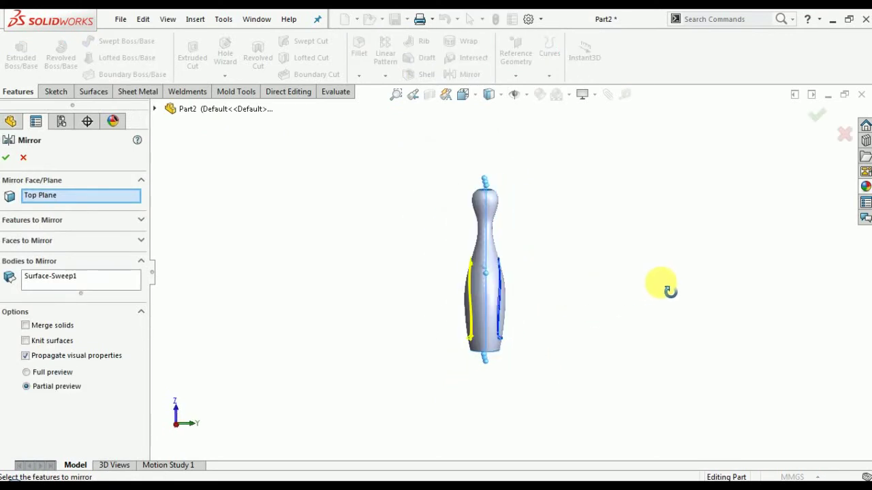